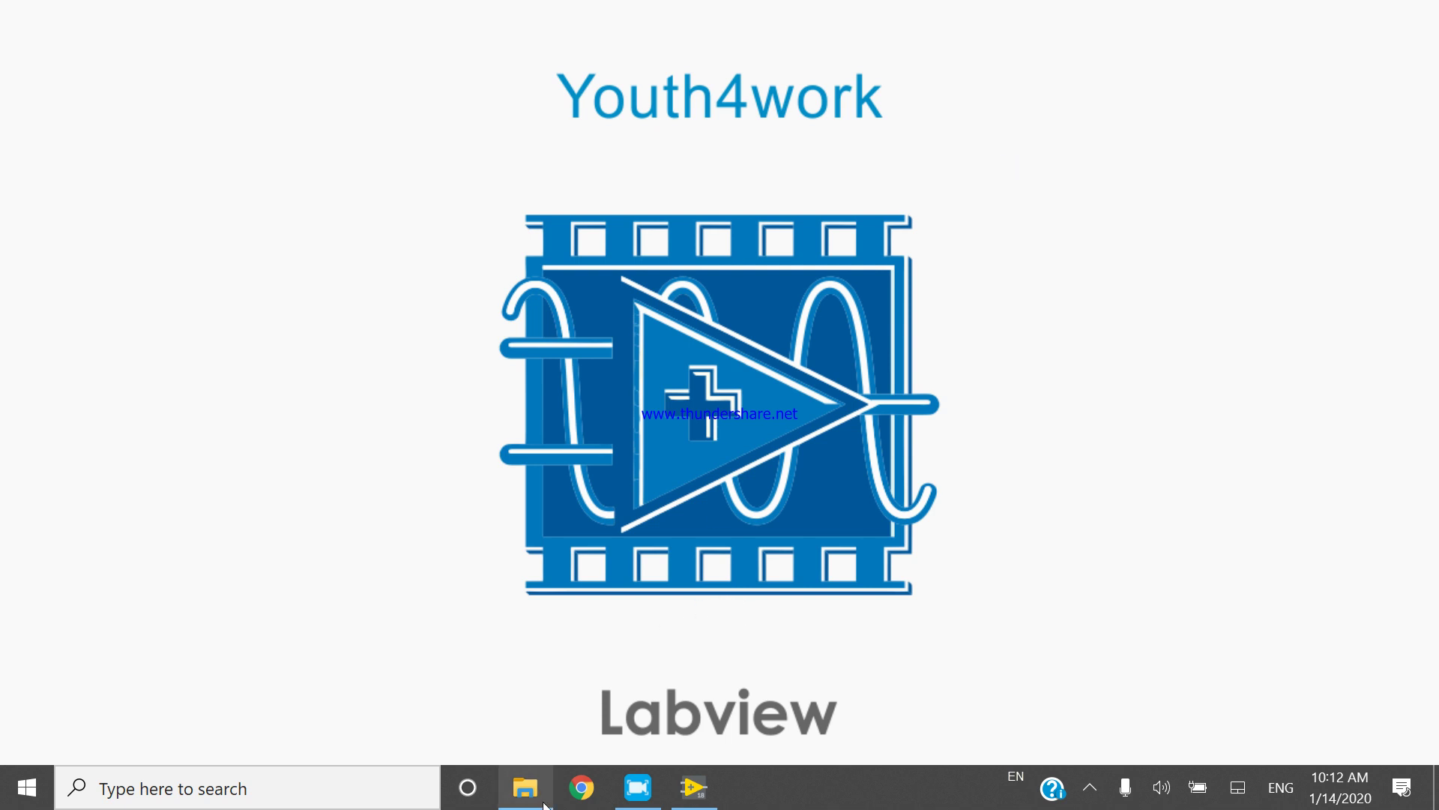
Step: Launch LabVIEW 2018 from the taskbar to reach its start window
left_click(694, 787)
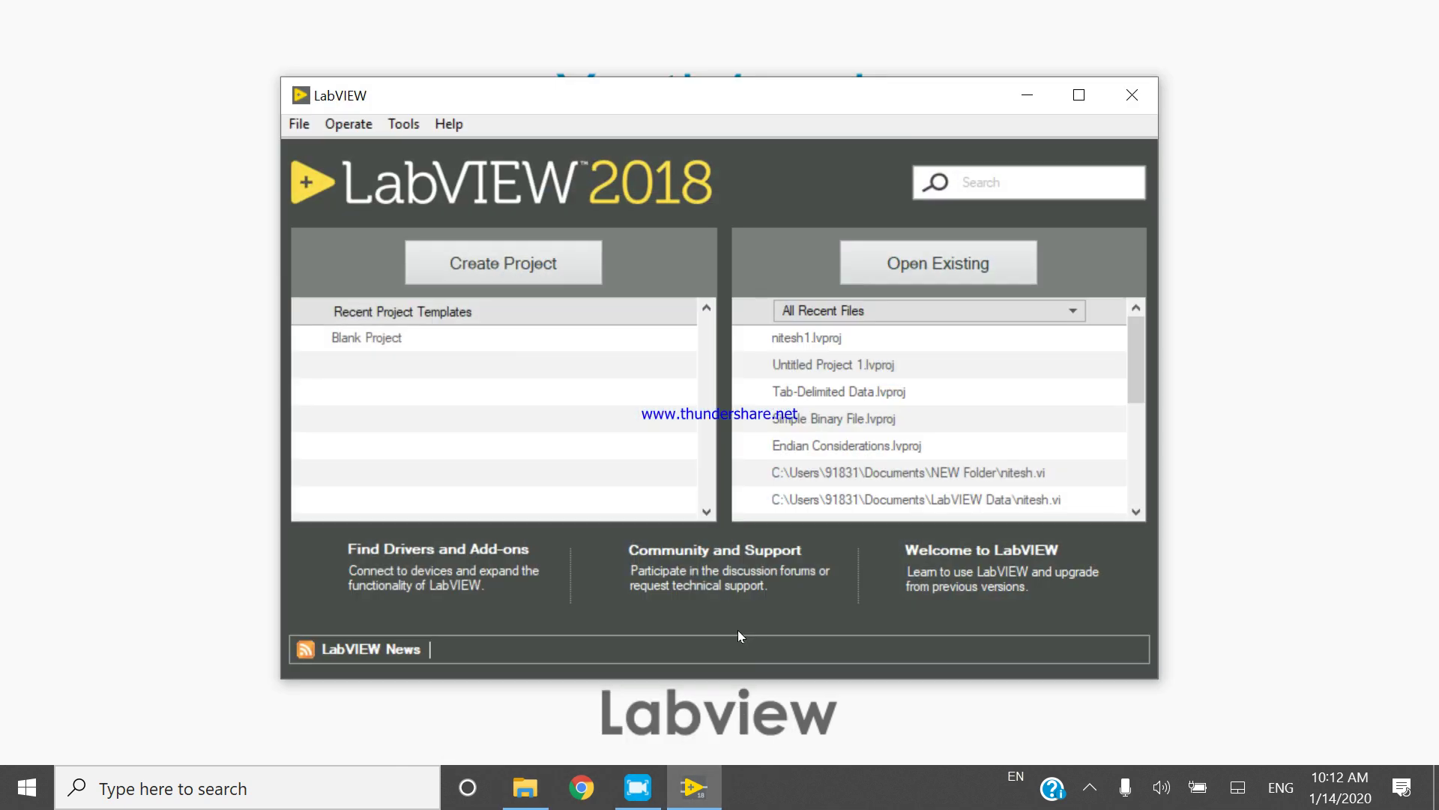
Step: Create a new blank VI and tile its front panel and block diagram side by side
key("ctrl+n")
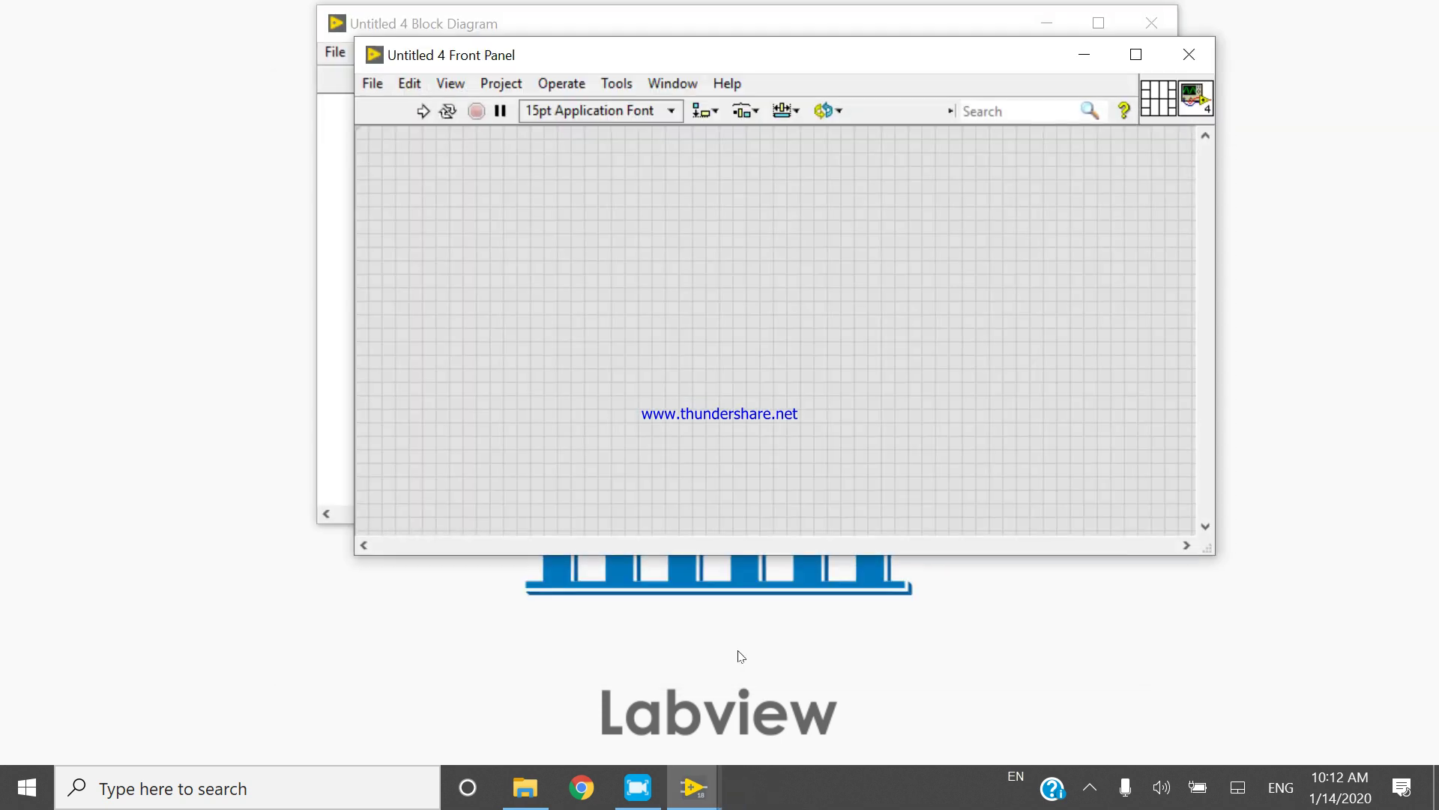
key("ctrl+t")
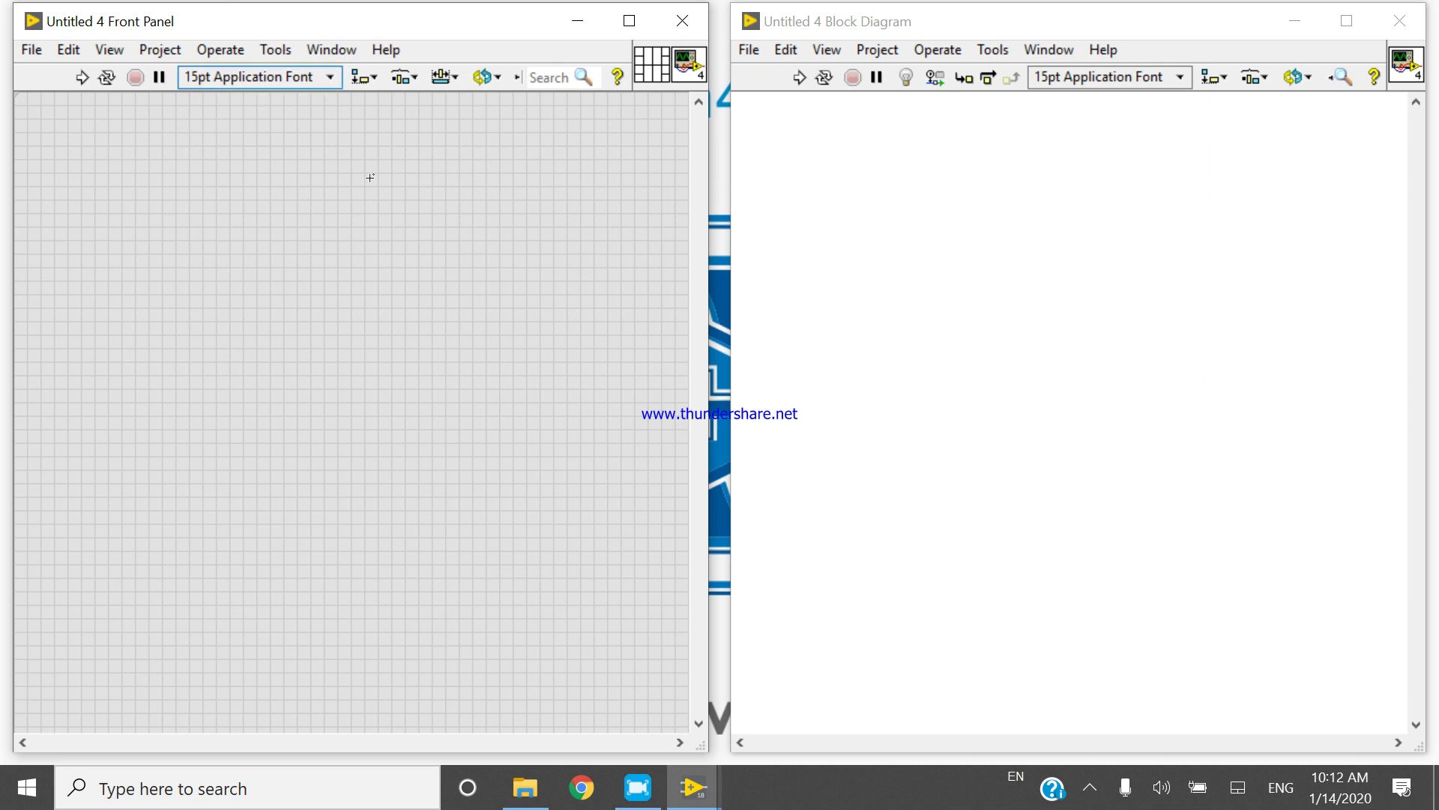
Step: Place a Build Path function from File I/O on the diagram and show its label
right_click(892, 172)
mouse_move(957, 368)
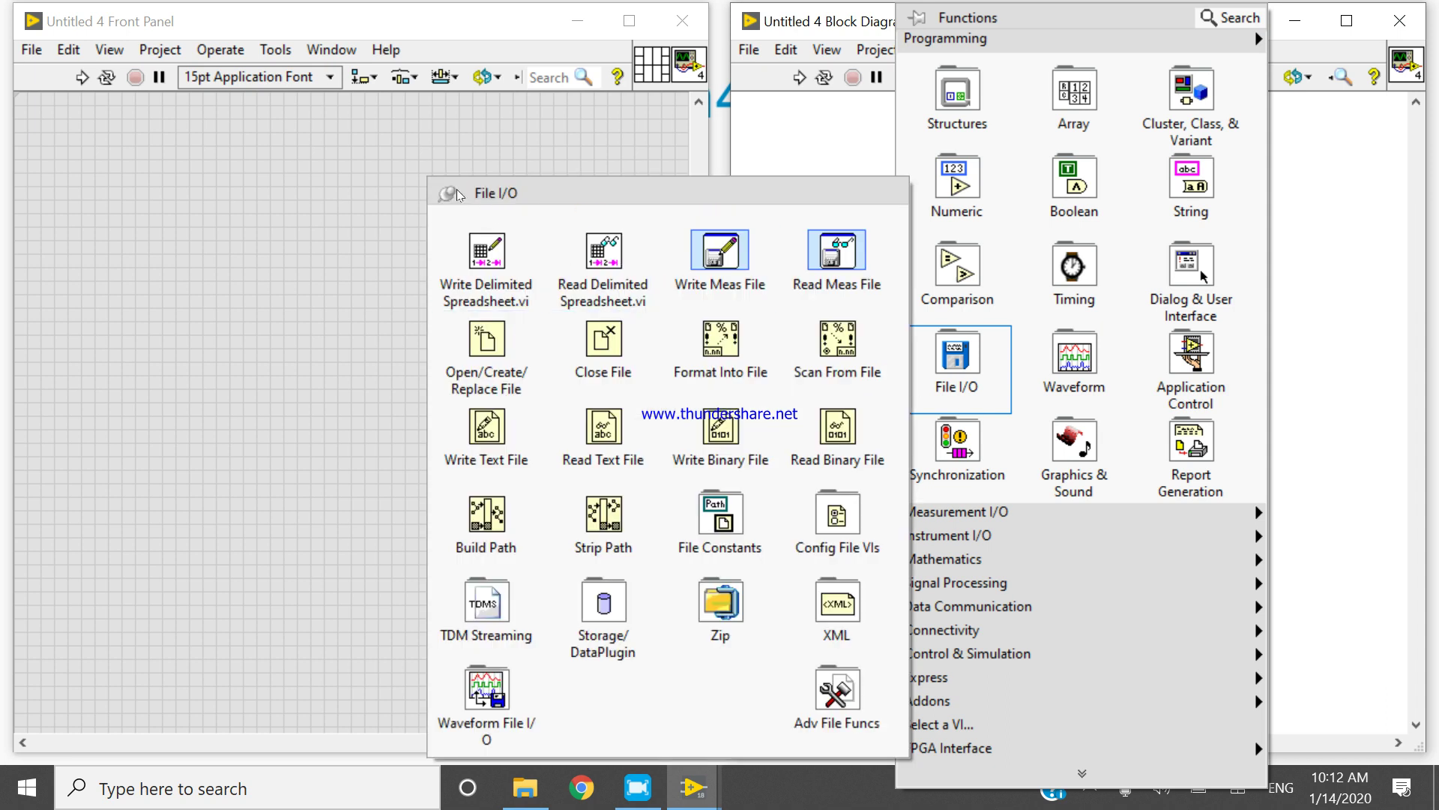
left_click(453, 192)
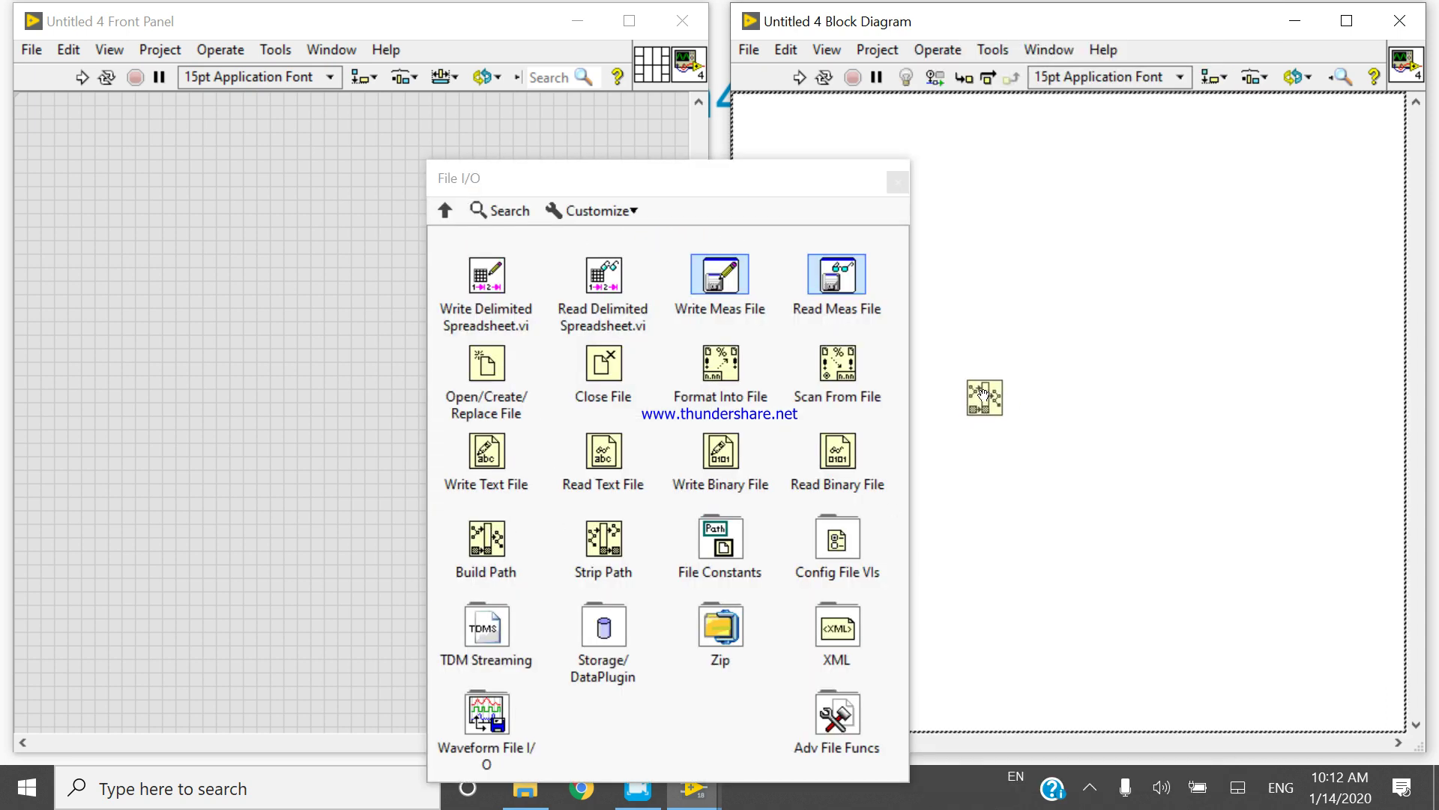
left_click_drag(556, 526, 985, 396)
right_click(983, 396)
mouse_move(1045, 405)
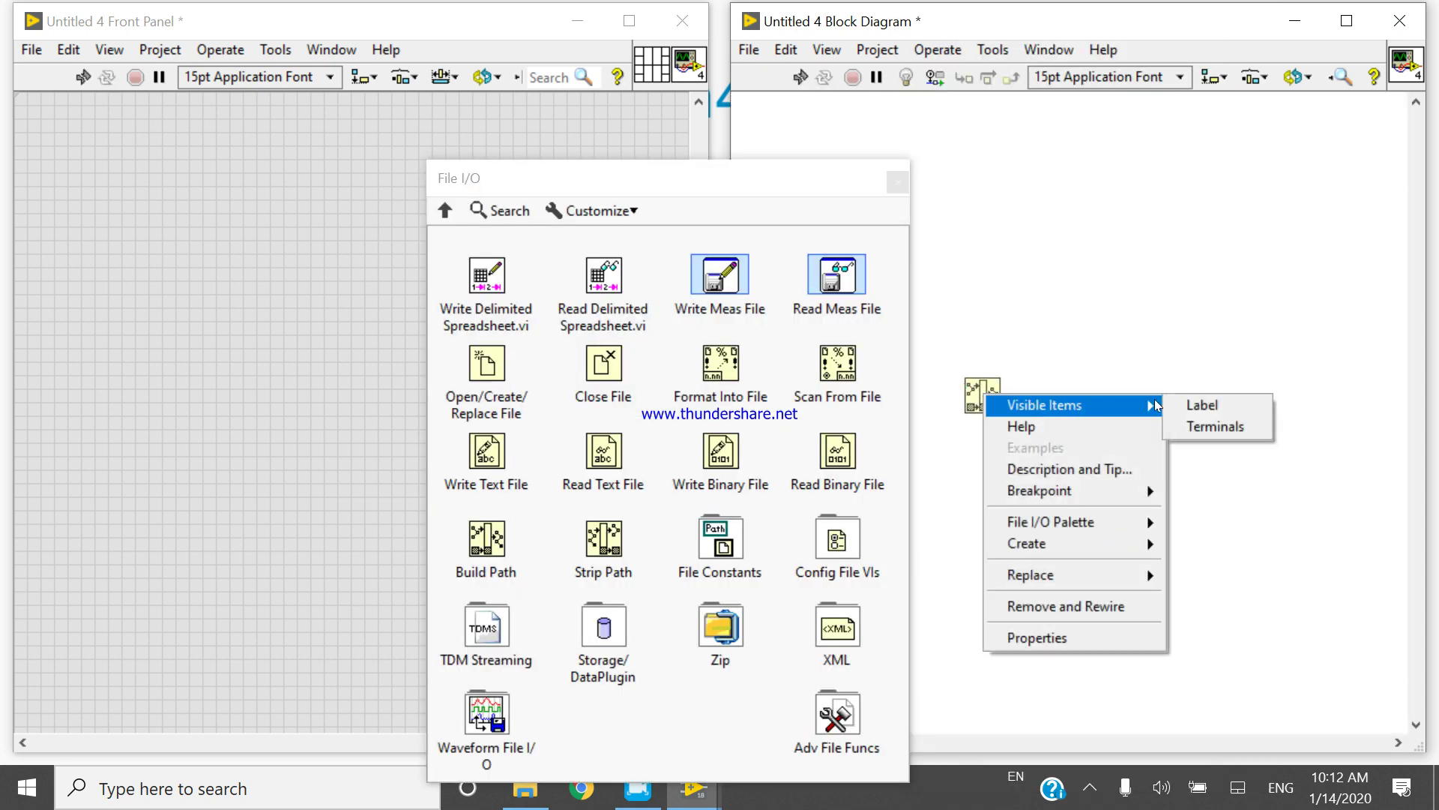
left_click(1190, 402)
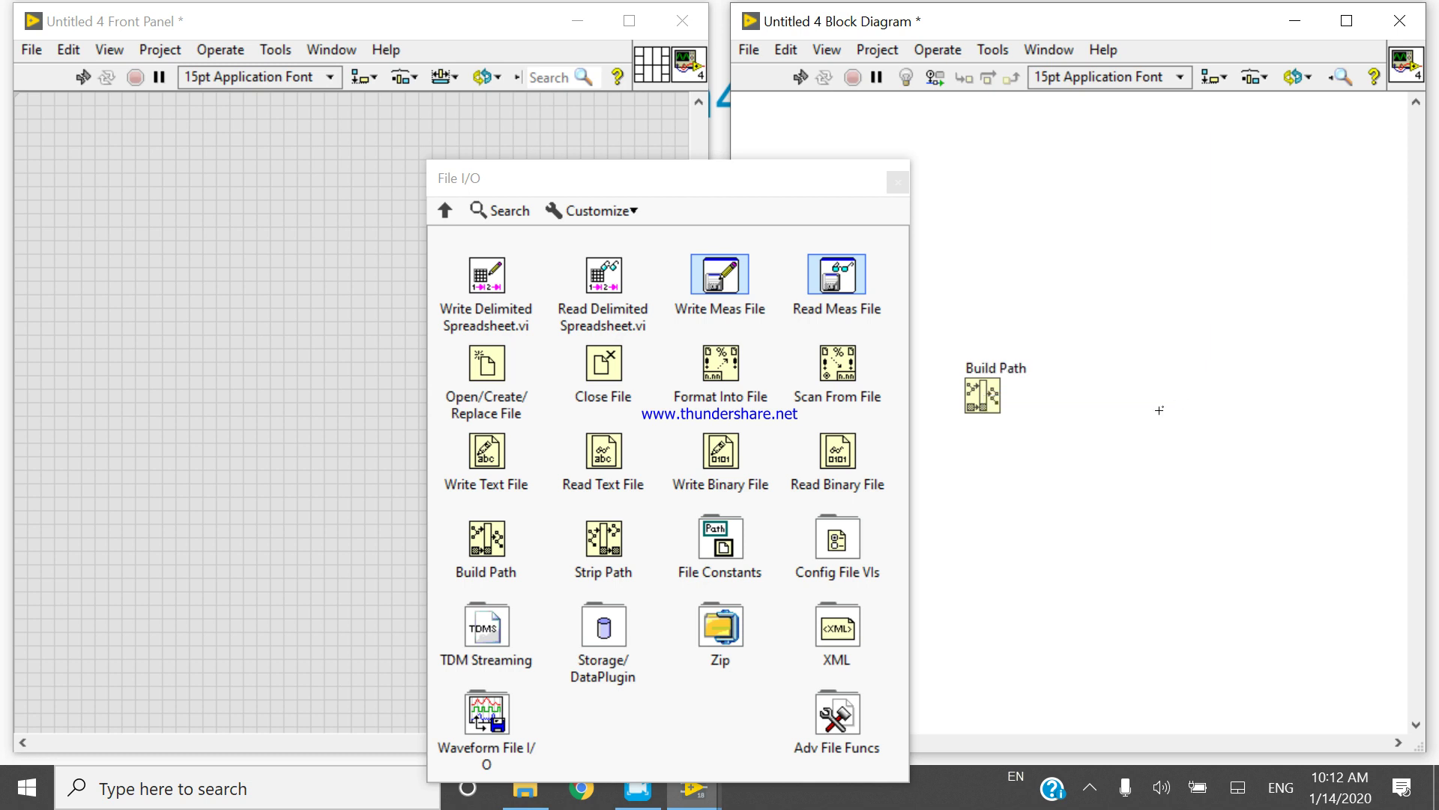
Step: Add a labelled Application Directory constant wired to Build Path's base path input
left_click(739, 555)
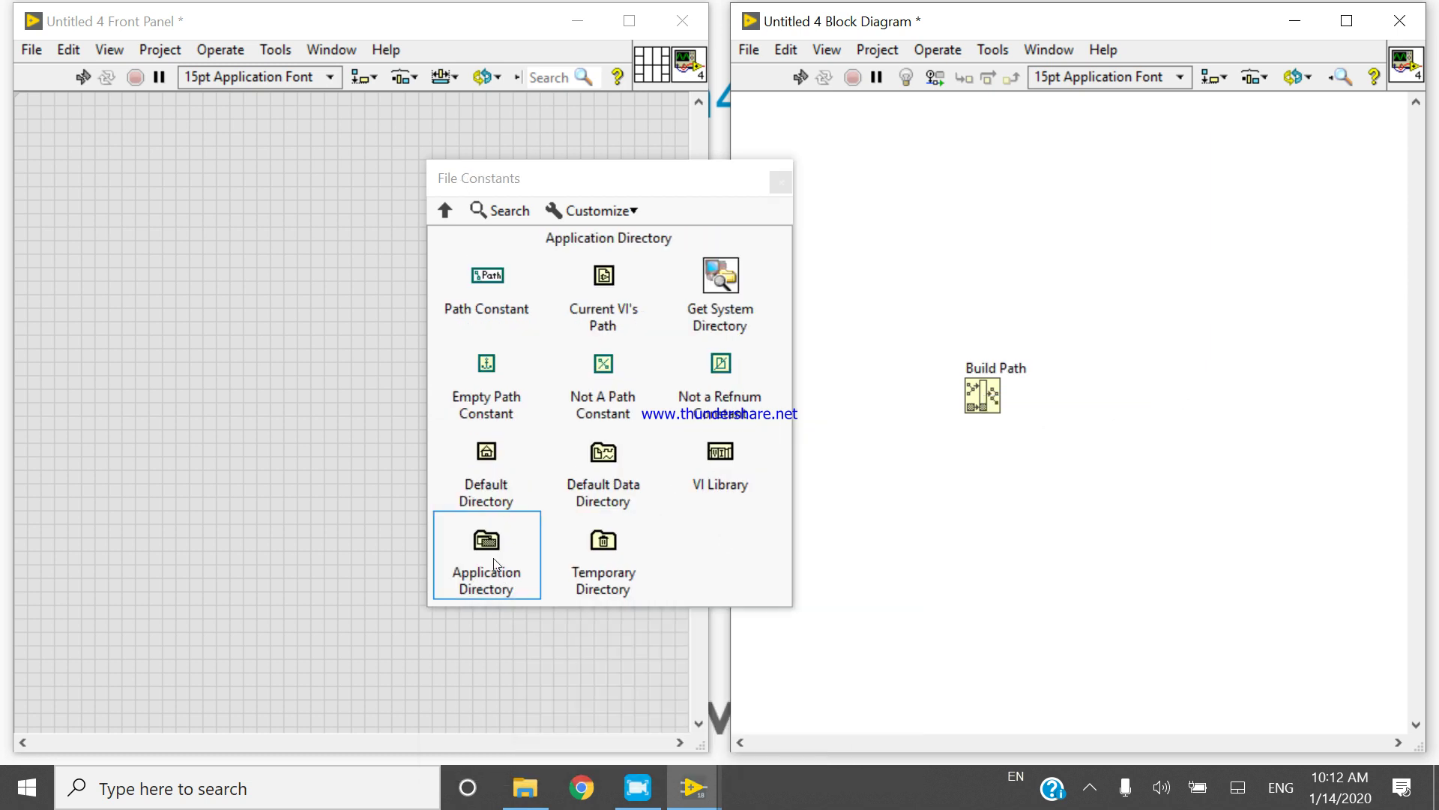
left_click_drag(498, 562, 859, 353)
left_click(848, 358)
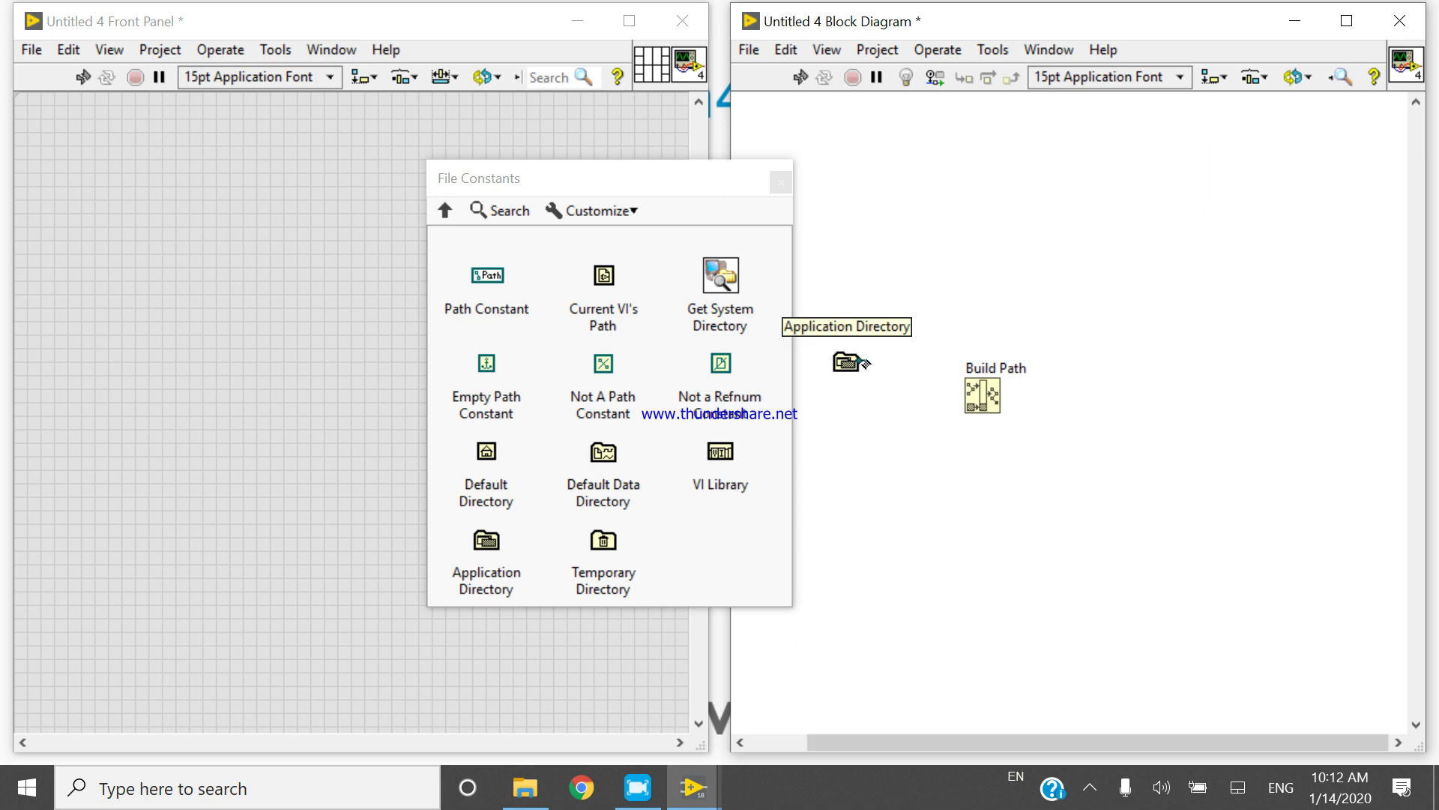
left_click(859, 361)
left_click(964, 384)
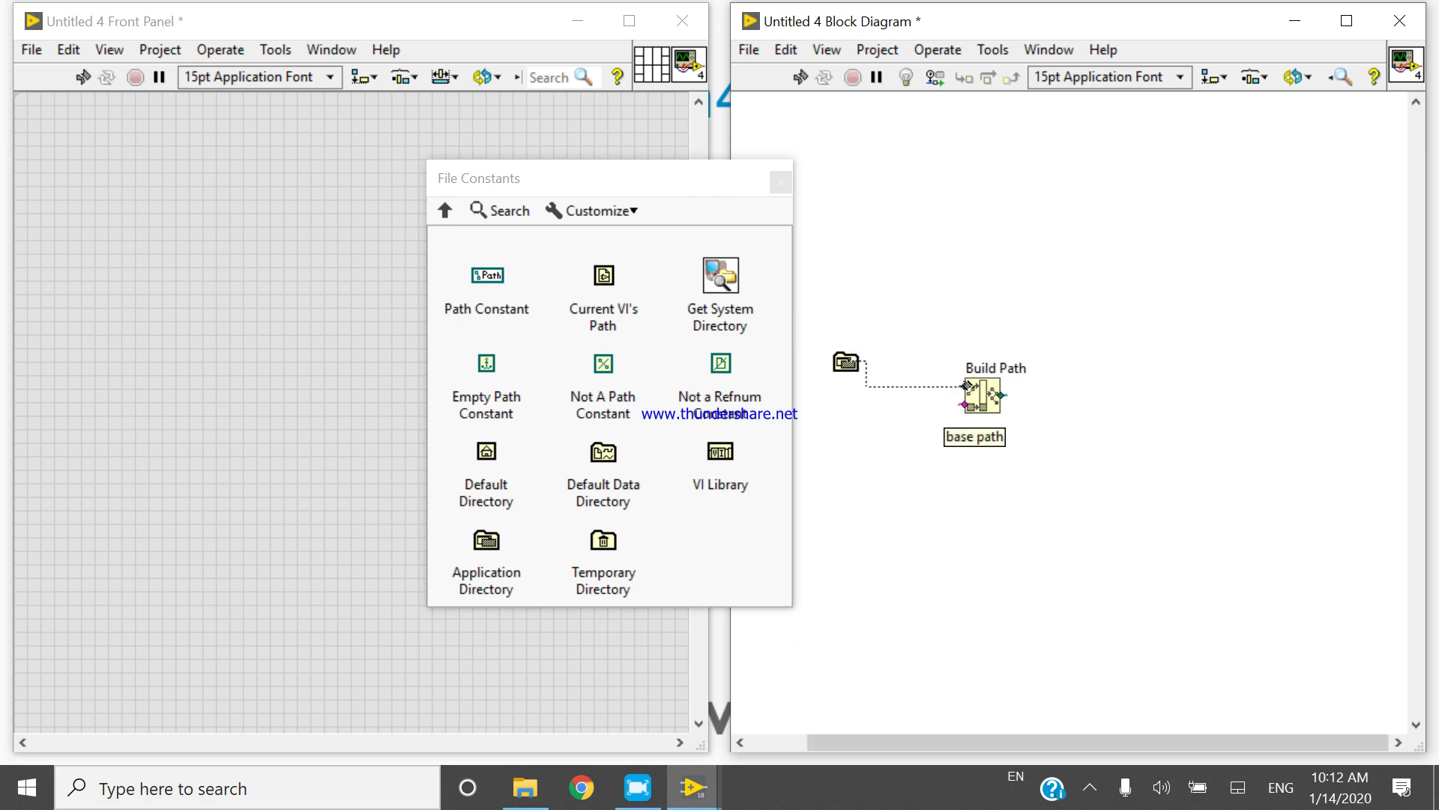
right_click(851, 367)
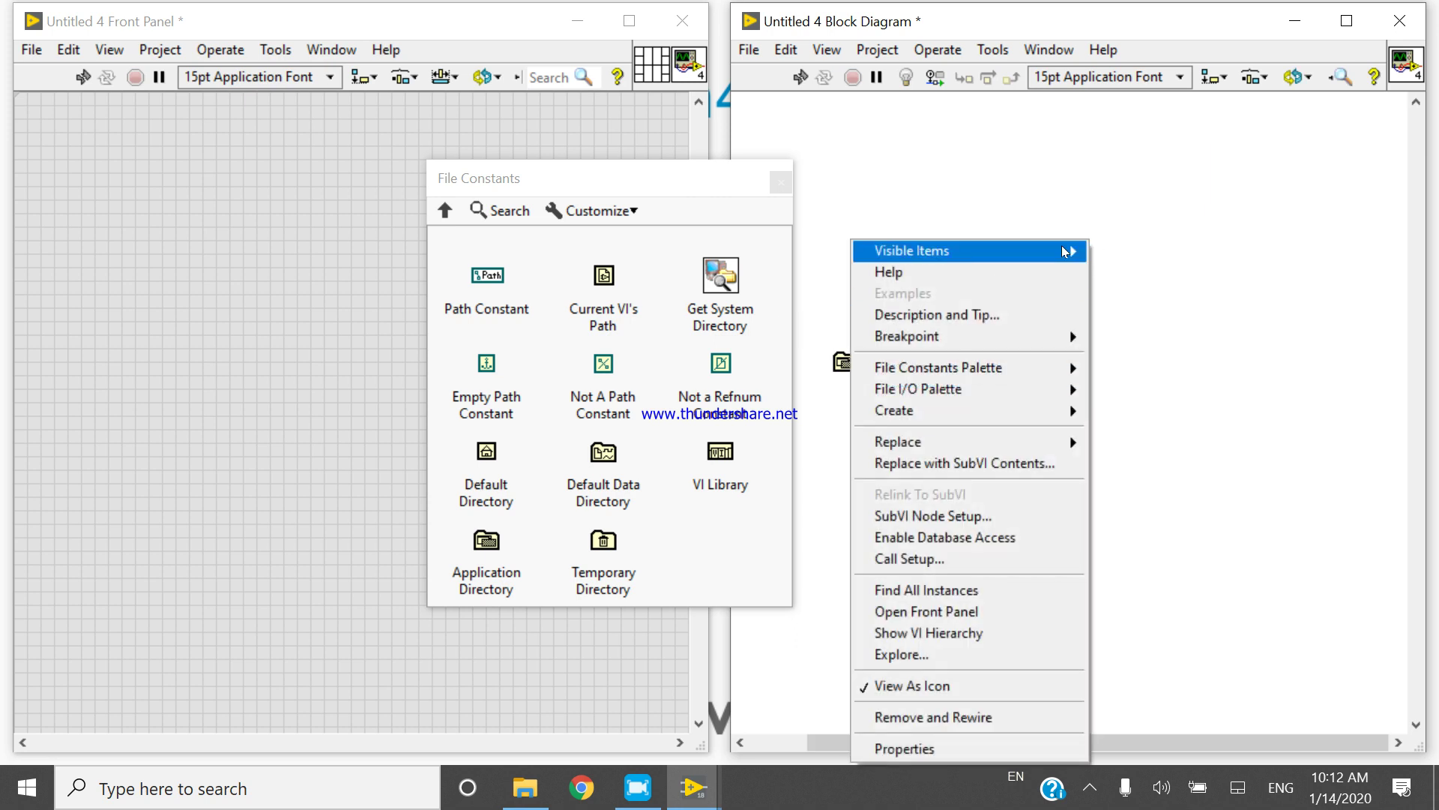
left_click(1119, 255)
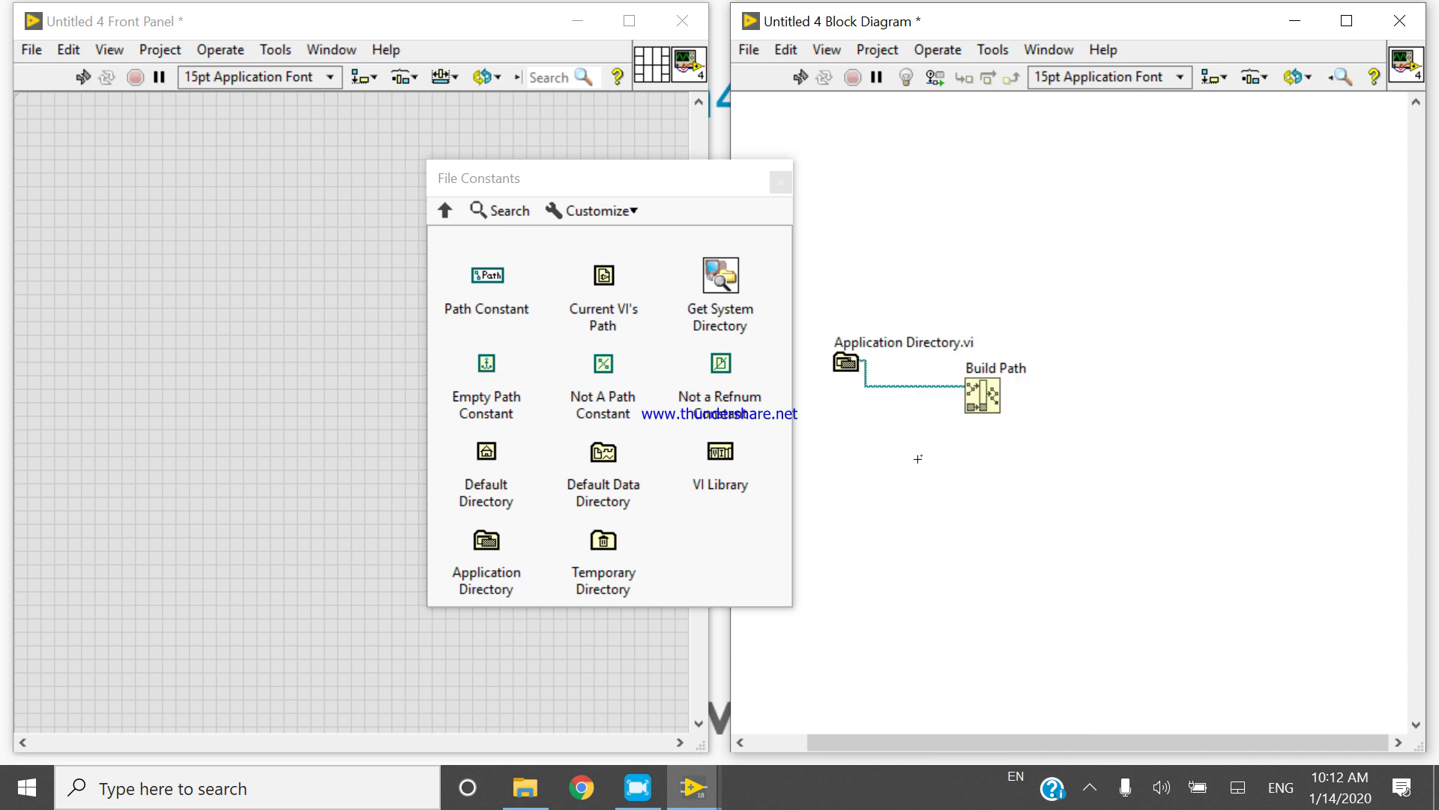
Step: Wire a string constant reading Ni.txt into Build Path's name input and clean up the diagram
right_click(967, 403)
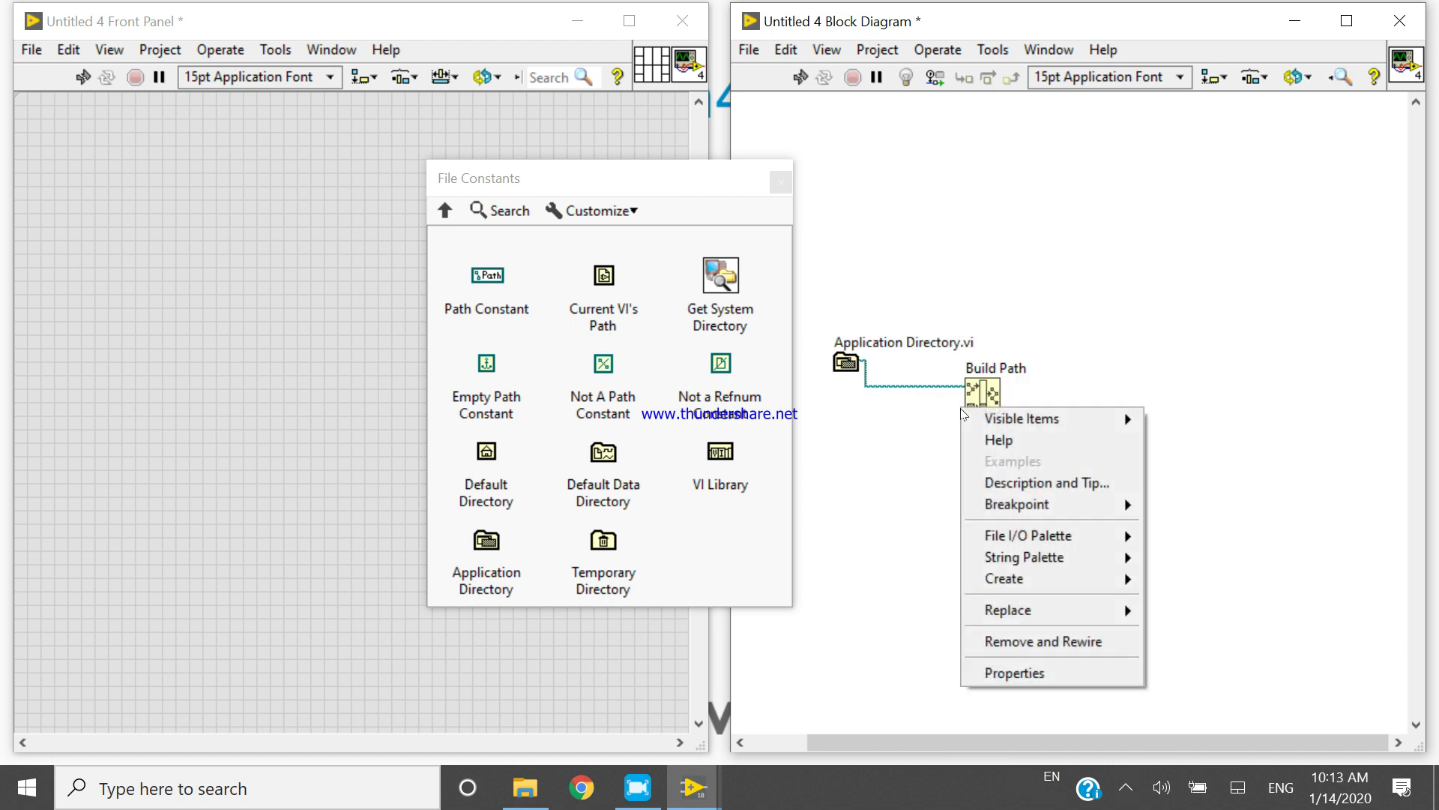
mouse_move(1004, 578)
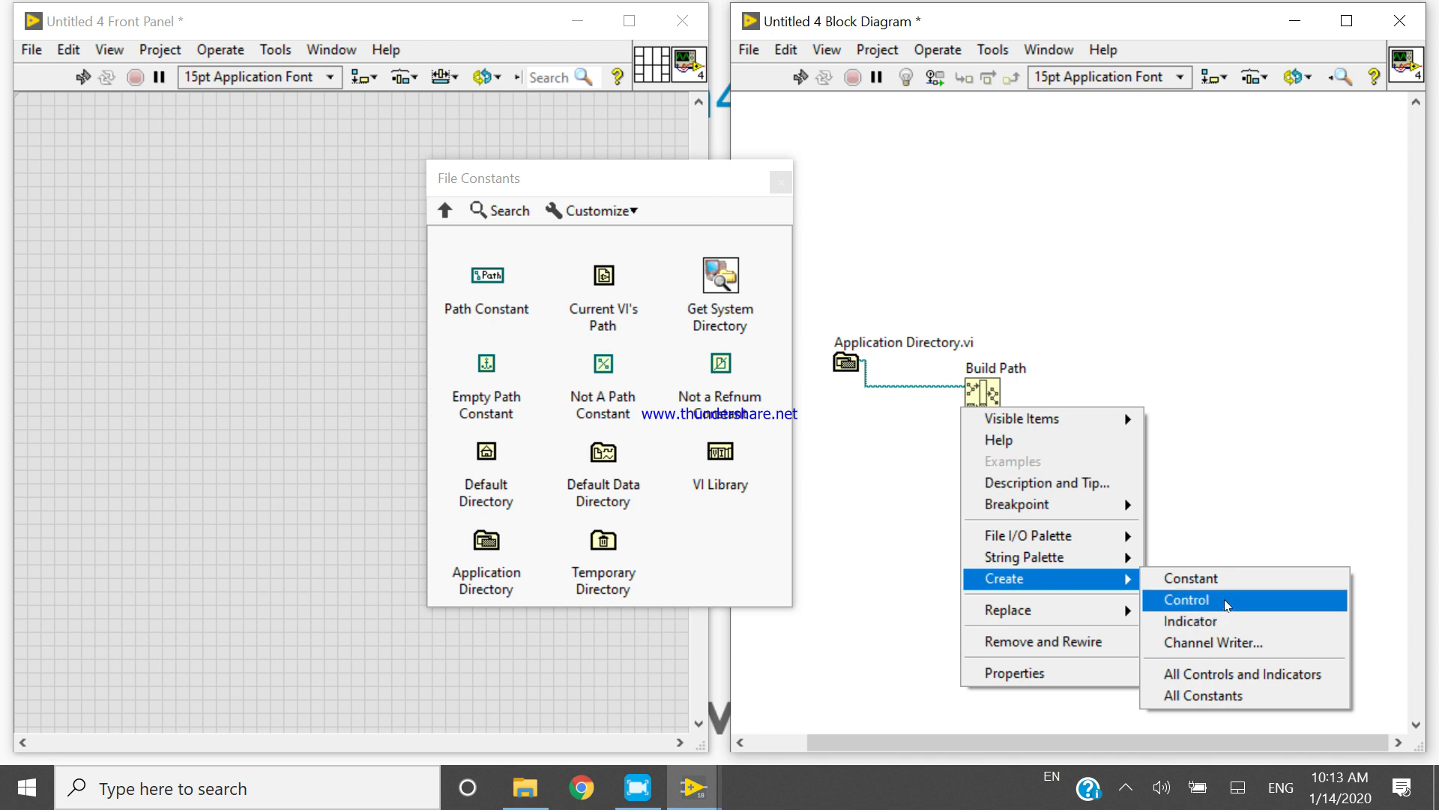
left_click(1224, 599)
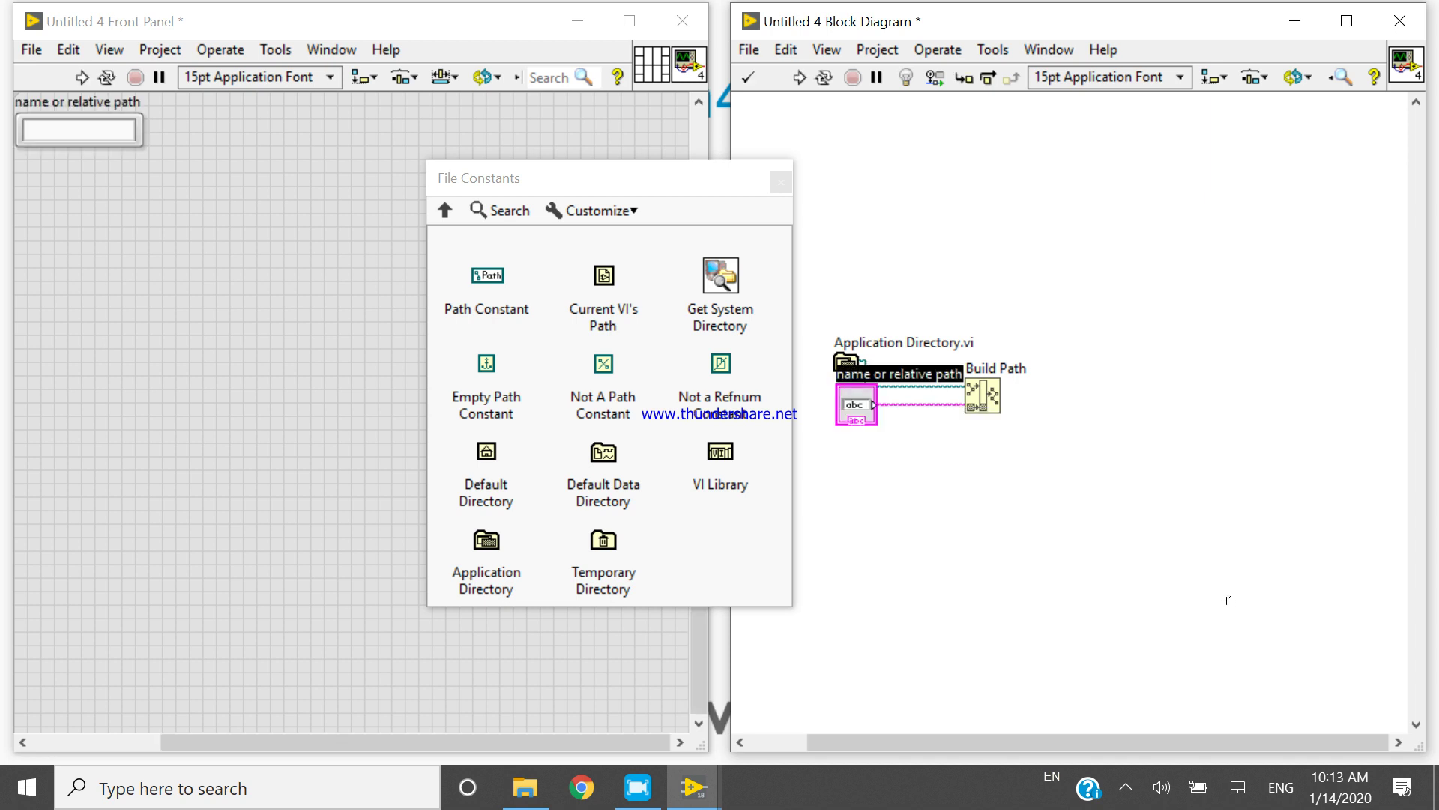
key("ctrl+z")
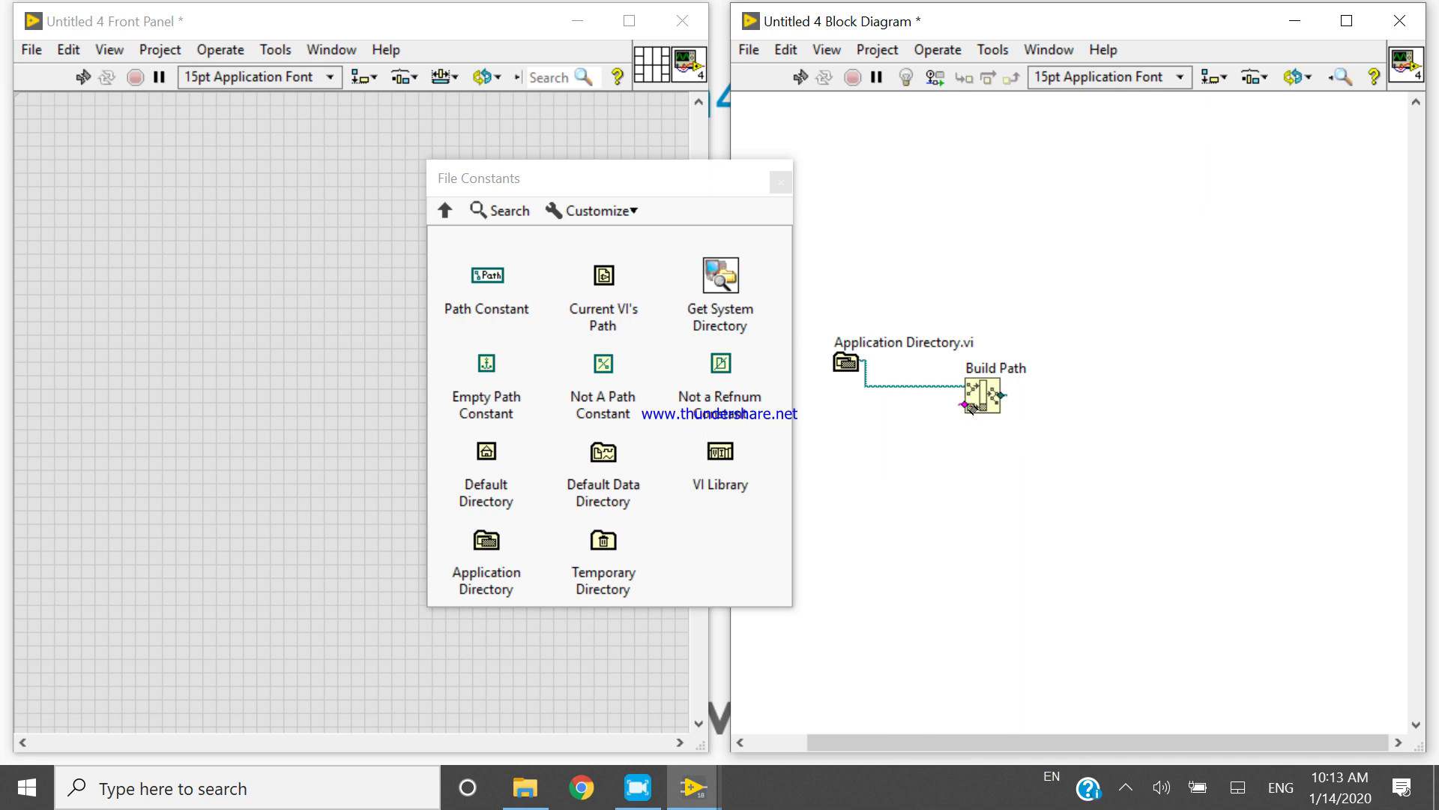
right_click(970, 406)
left_click(1207, 573)
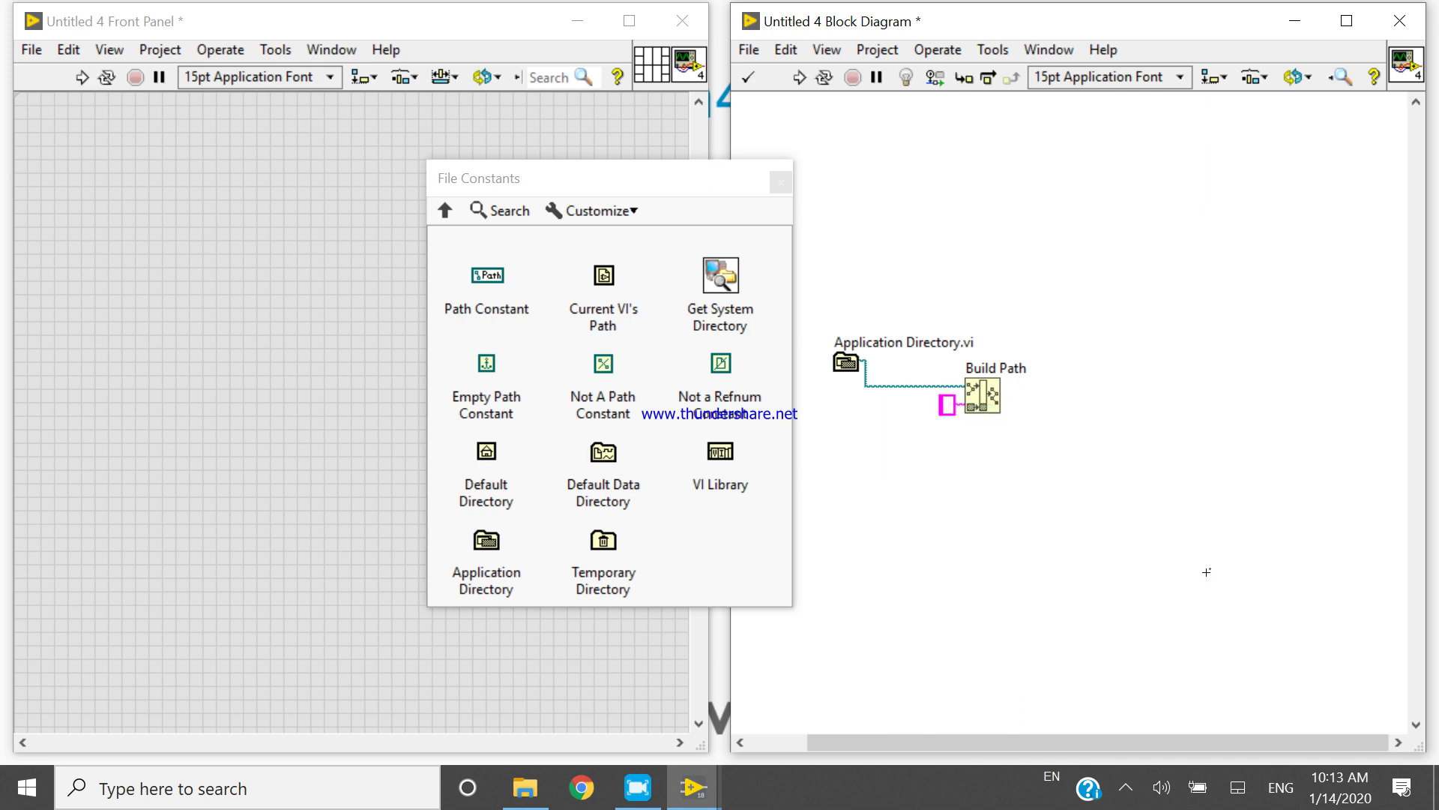
type("n")
key("BackSpace")
key("BackSpace")
type("N")
type("i.")
type("t")
type("xt")
key("ctrl+u")
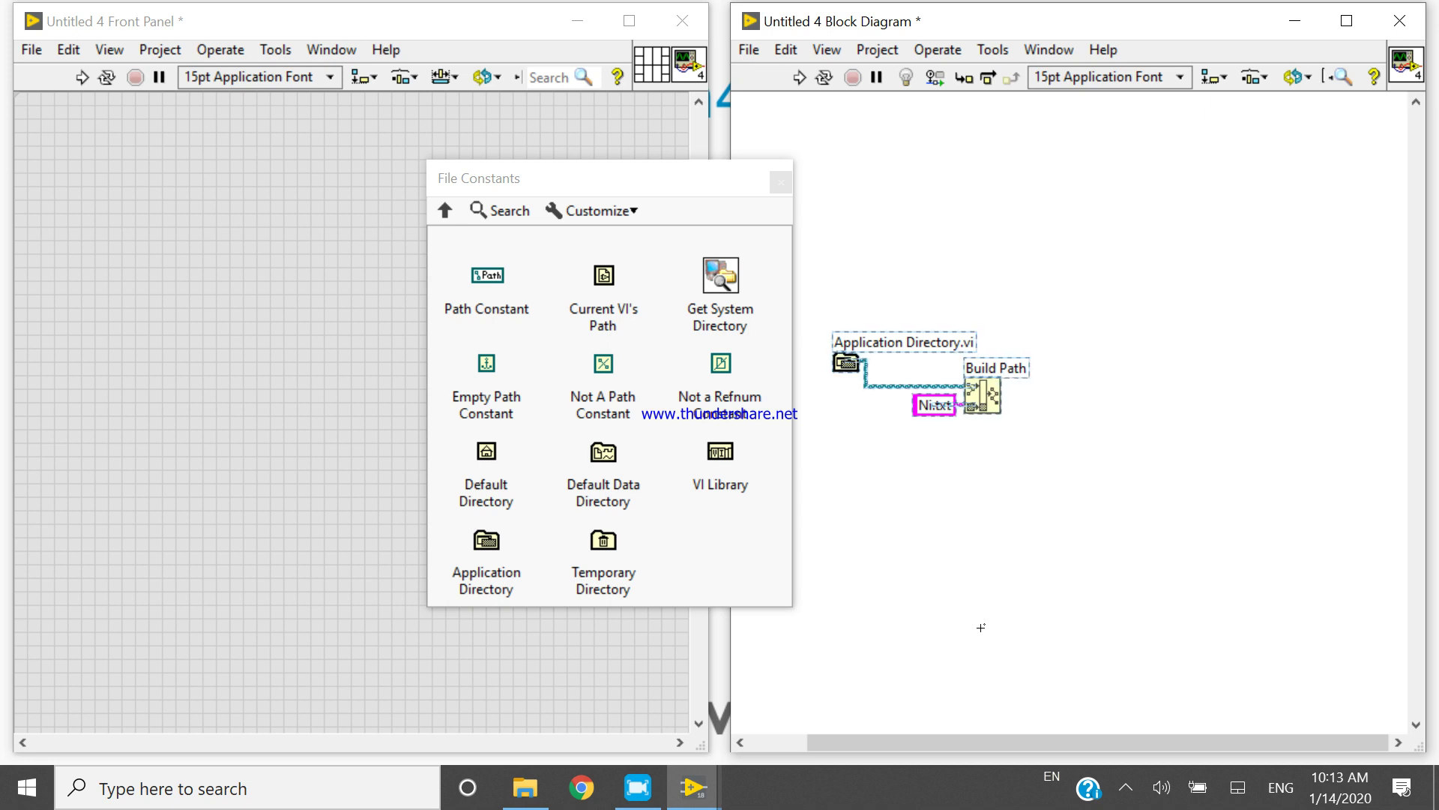
Step: Create a path indicator from Build Path's output and clean up the diagram
right_click(1026, 386)
mouse_move(1113, 530)
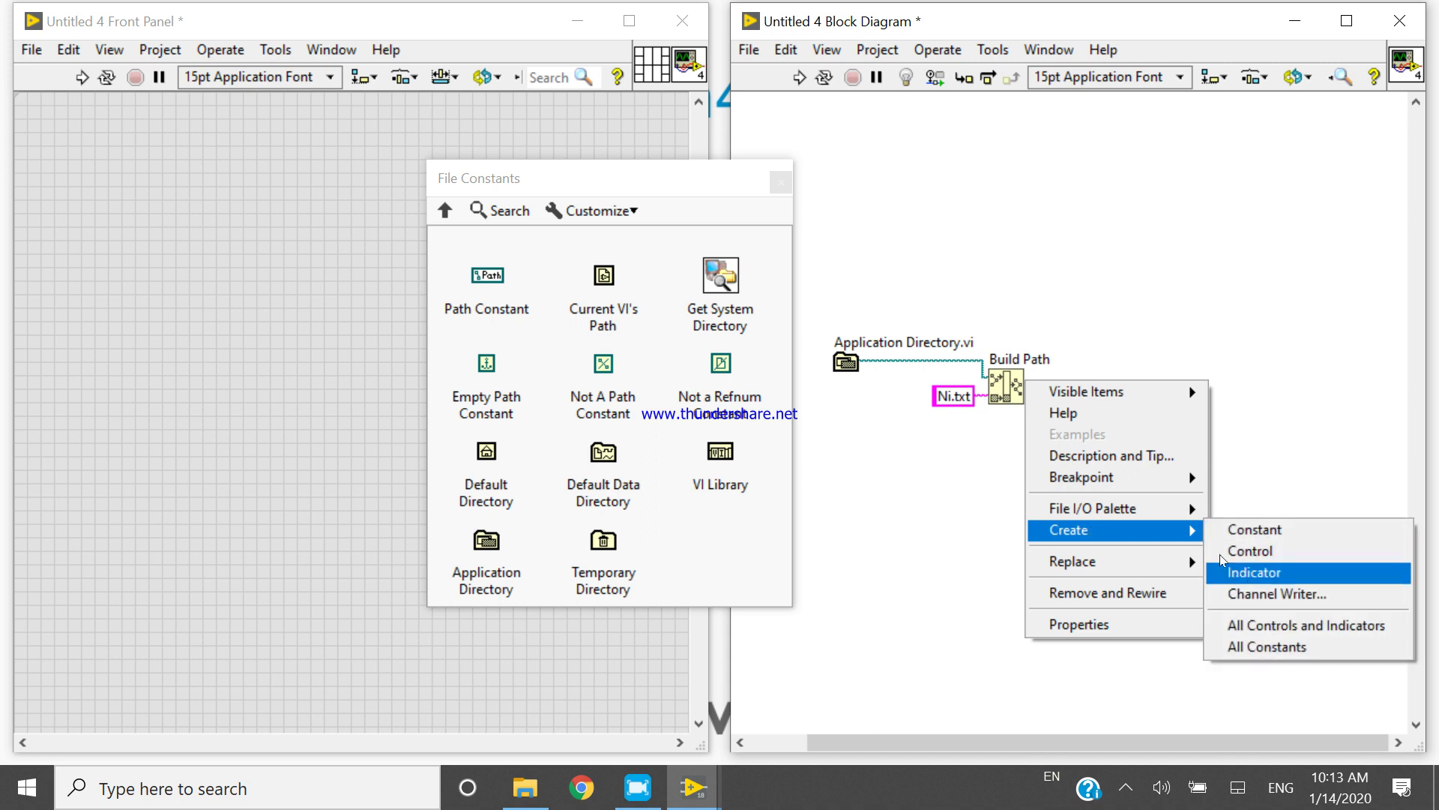
left_click(1259, 576)
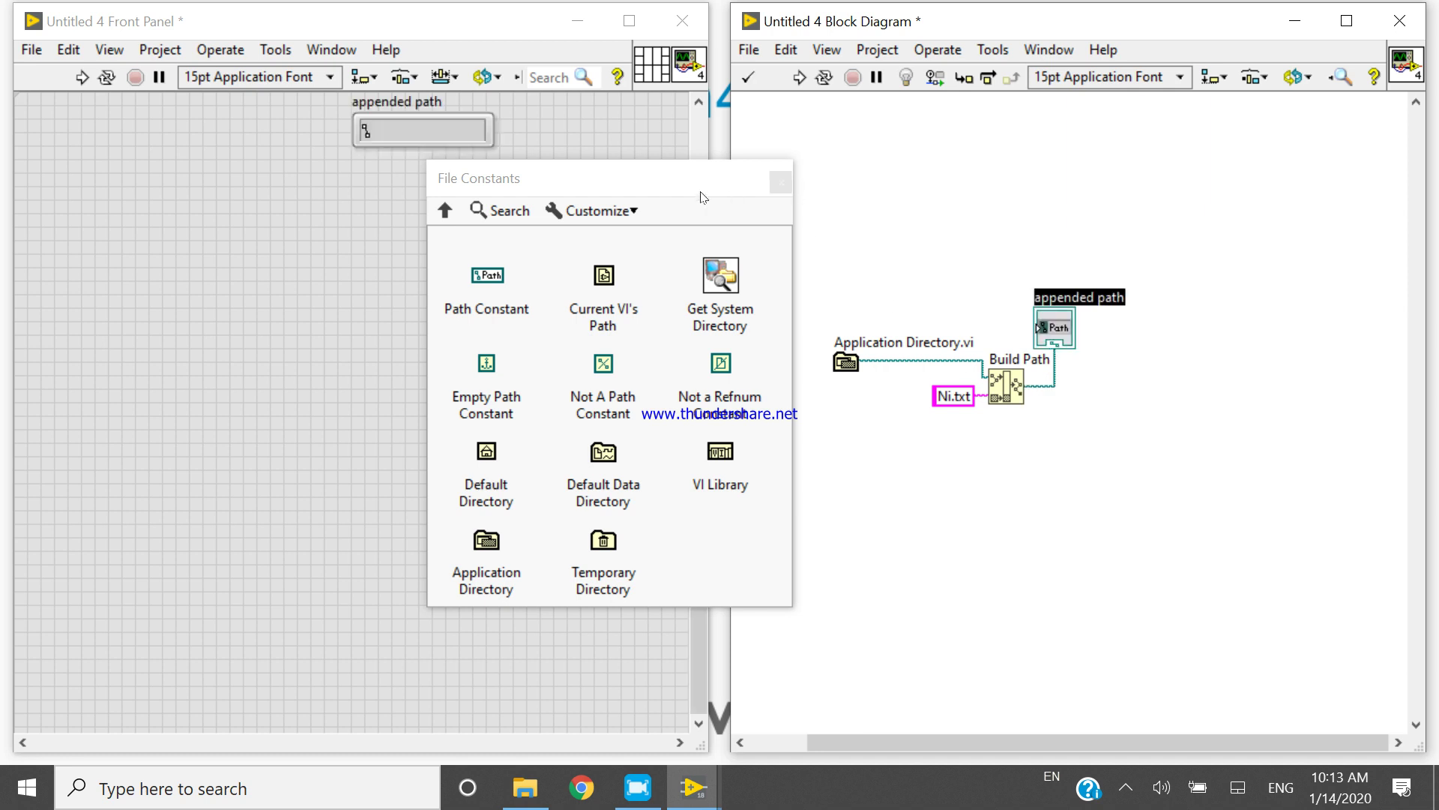
left_click_drag(697, 189, 982, 564)
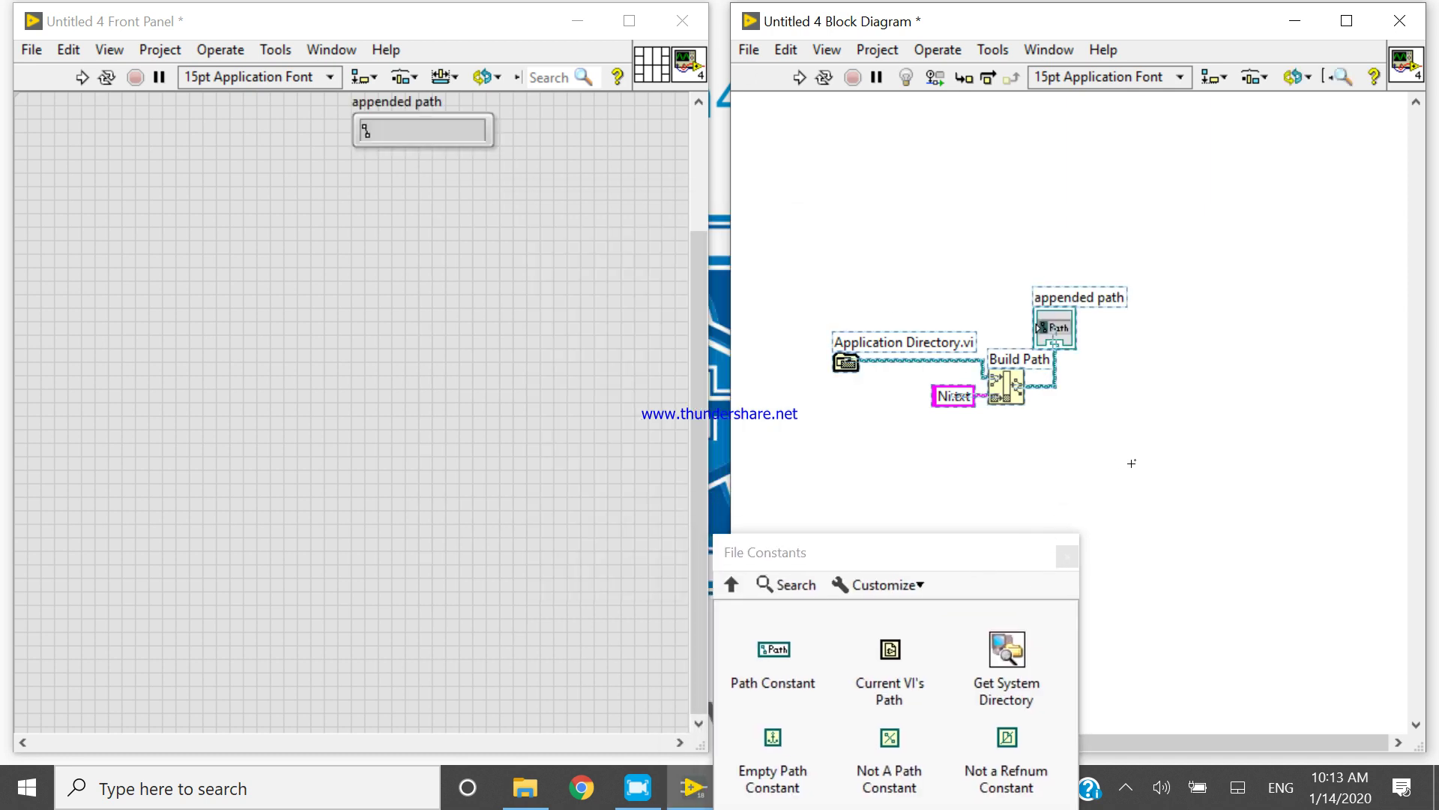
key("ctrl+u")
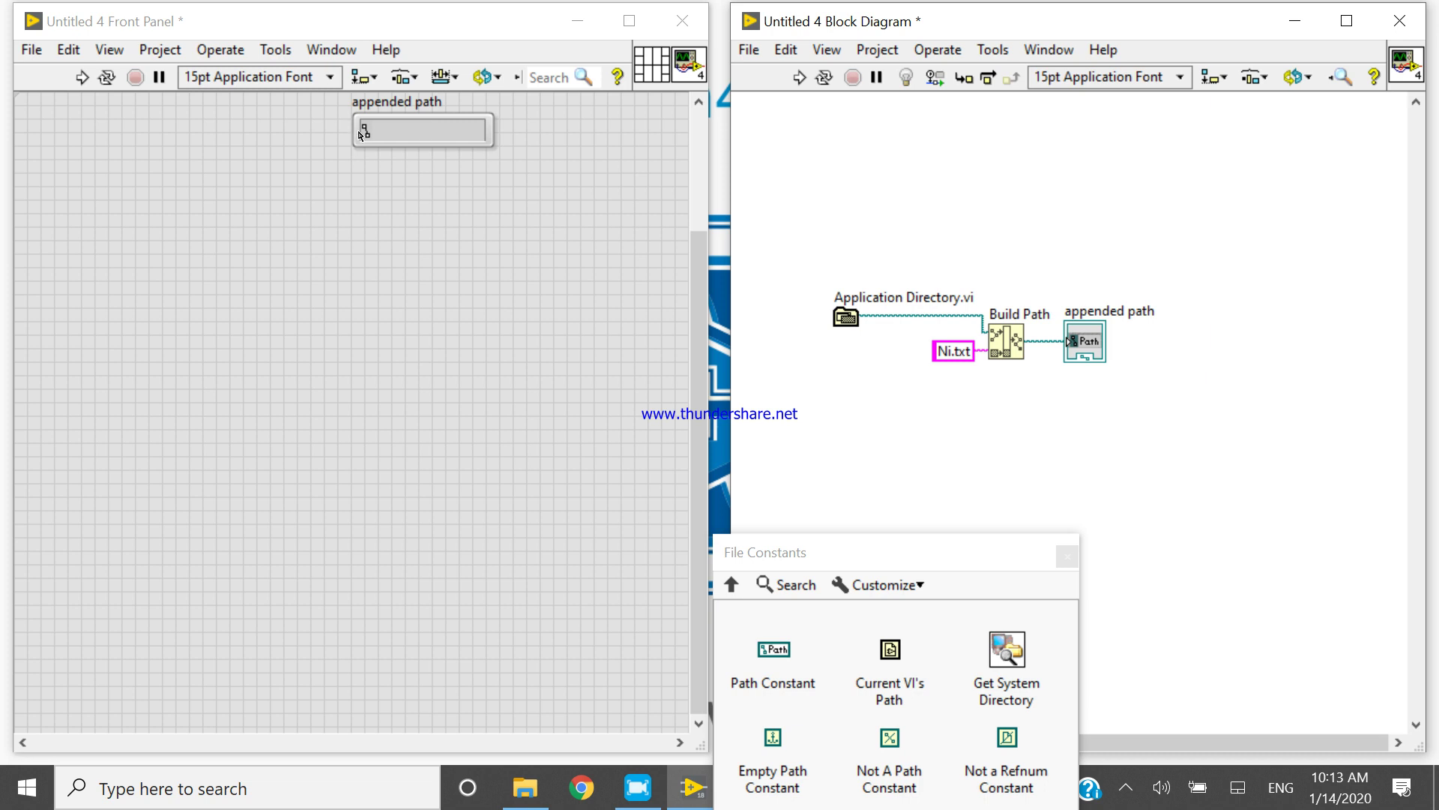
Step: Move the appended path indicator toward the front panel's top-left
left_click(363, 135)
left_click_drag(363, 134, 201, 134)
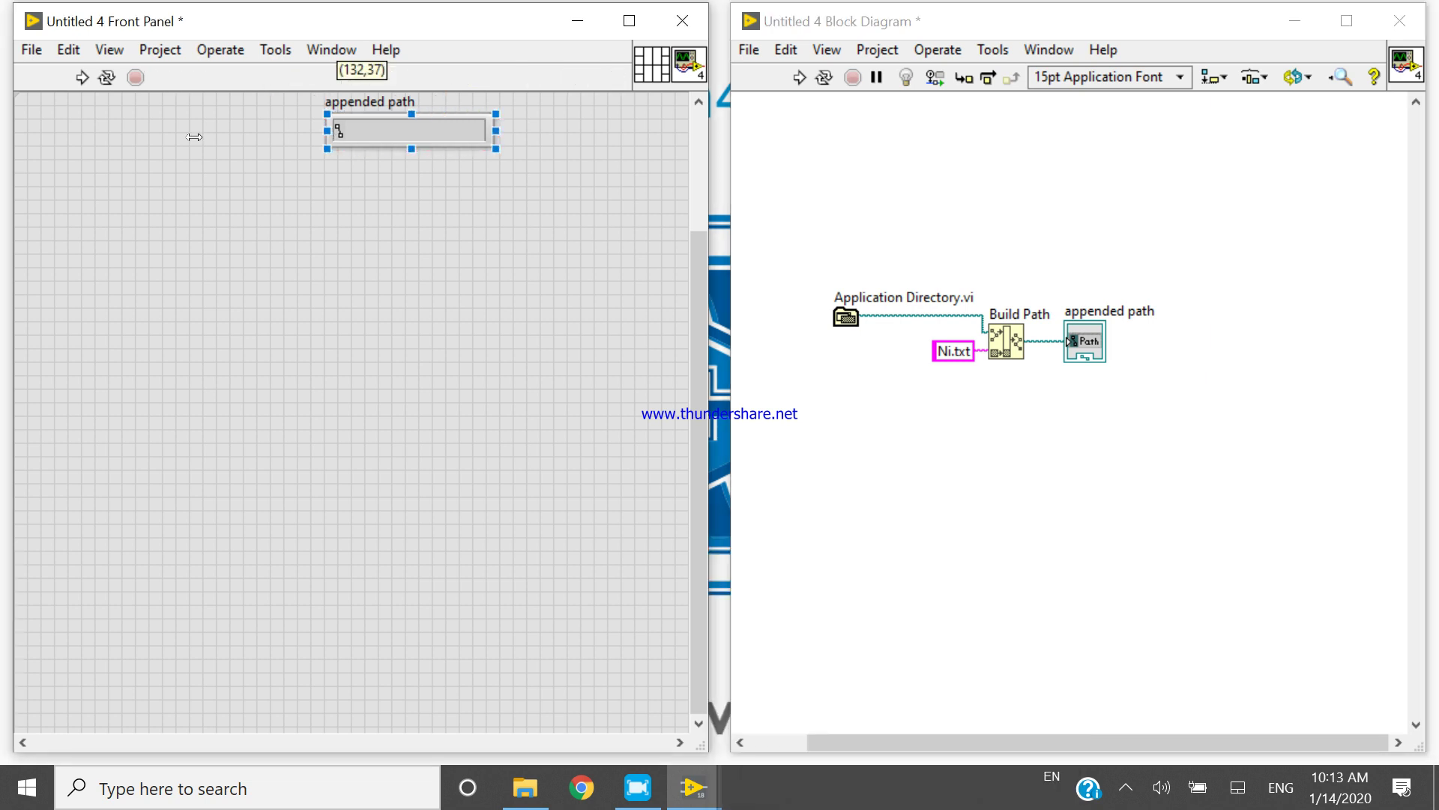
left_click(207, 164)
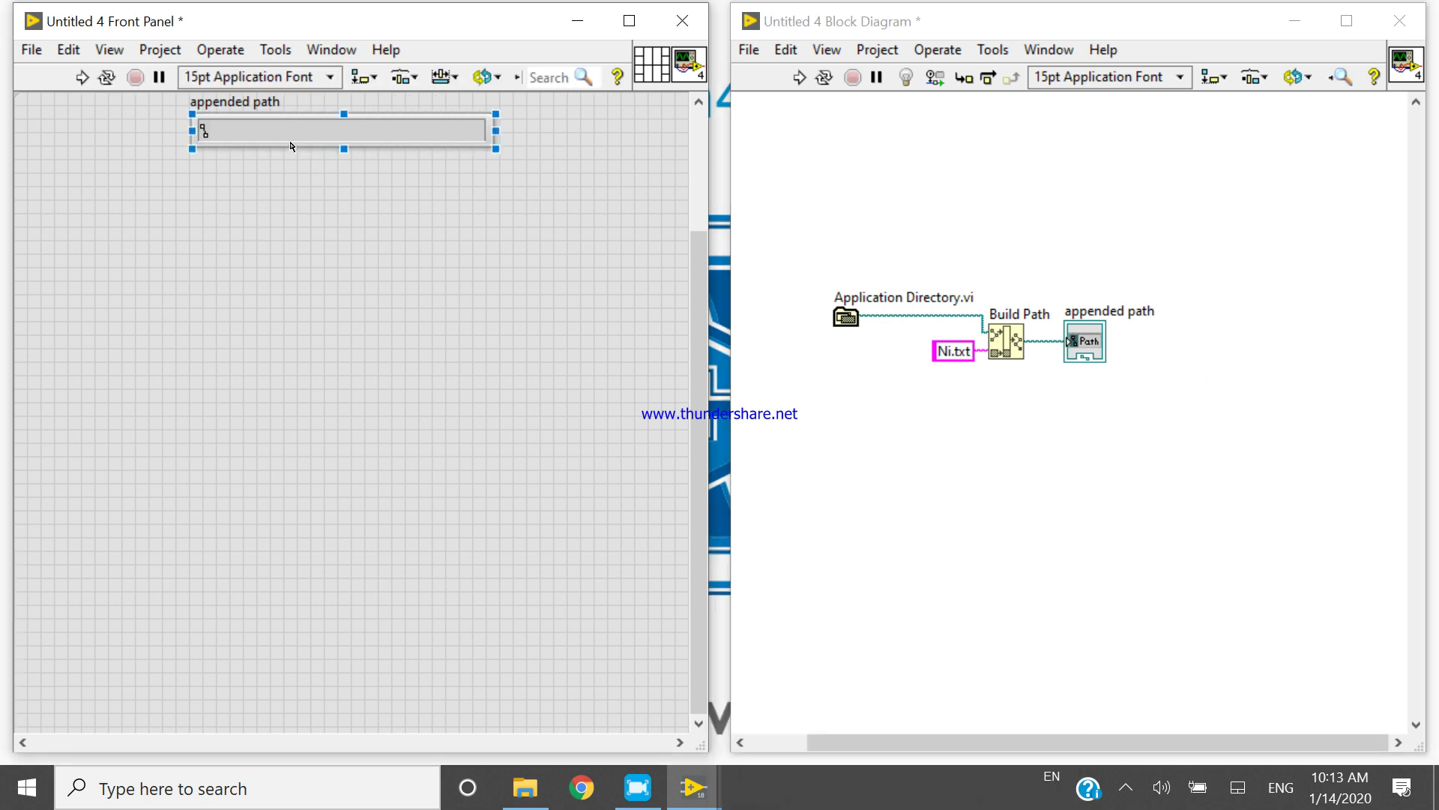
mouse_move(289, 151)
left_mouse_down()
mouse_move(65, 77)
mouse_move(82, 78)
left_mouse_up()
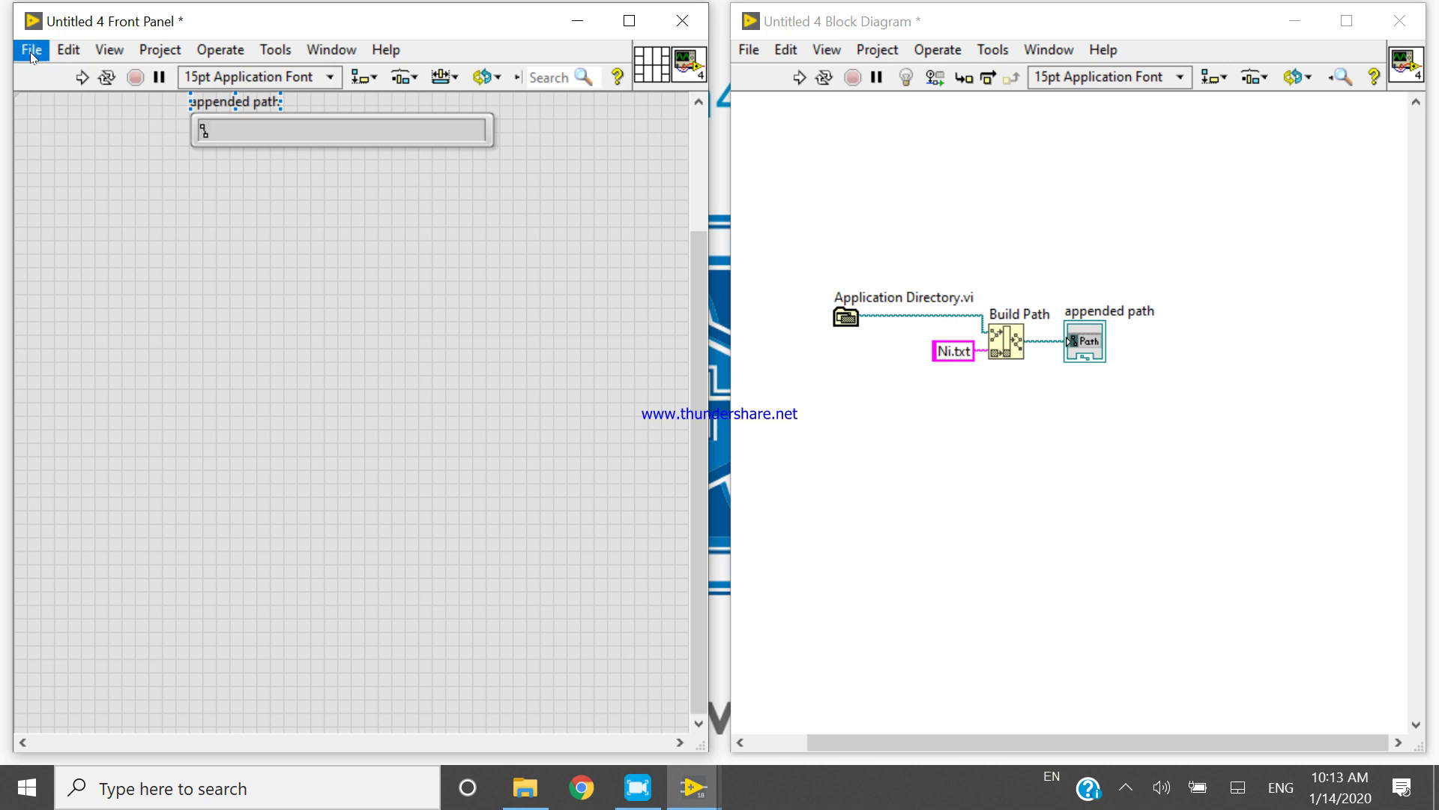
Step: Run the VI, then browse File I/O > File Constants to the Application Directory.vi node
left_click(83, 77)
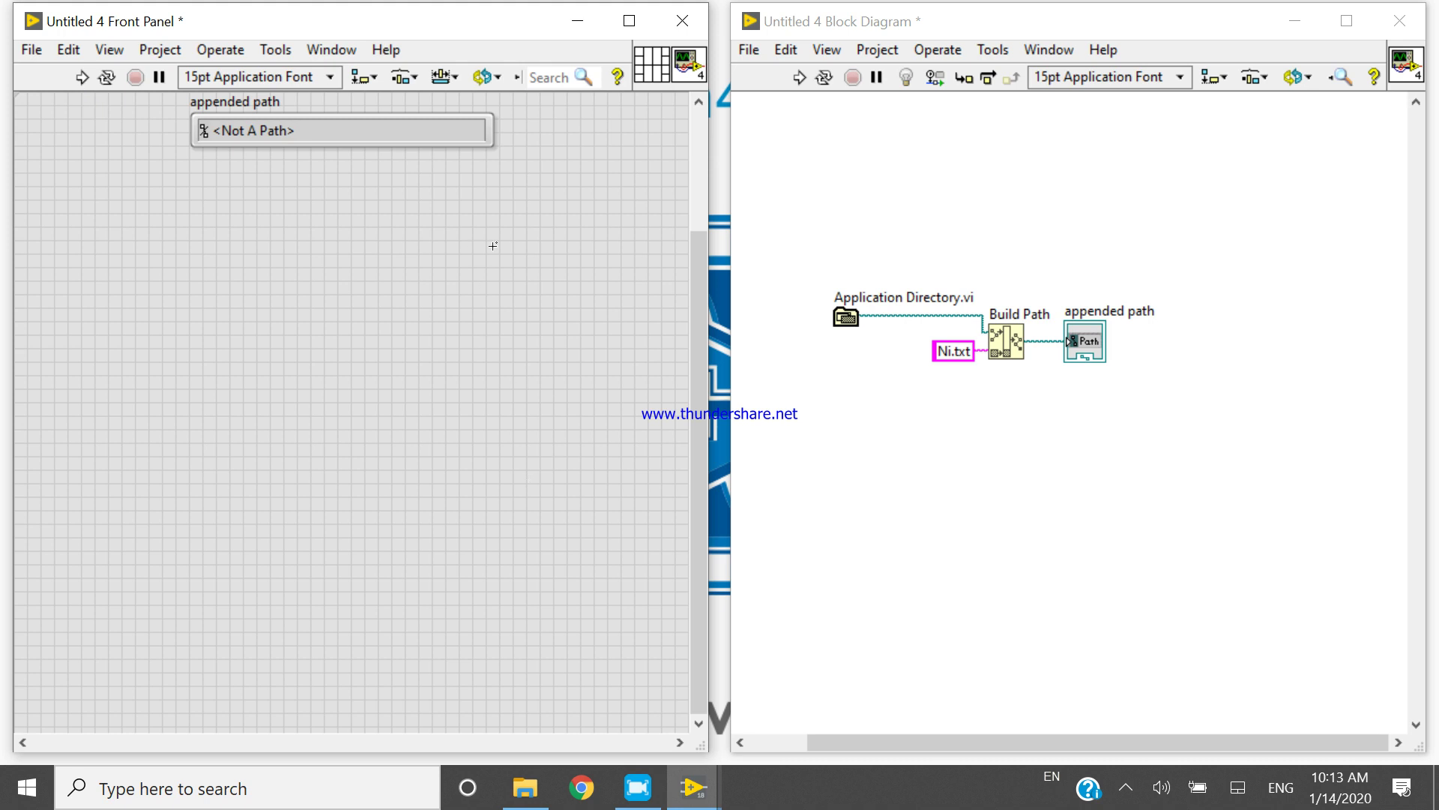
left_click_drag(810, 270, 978, 337)
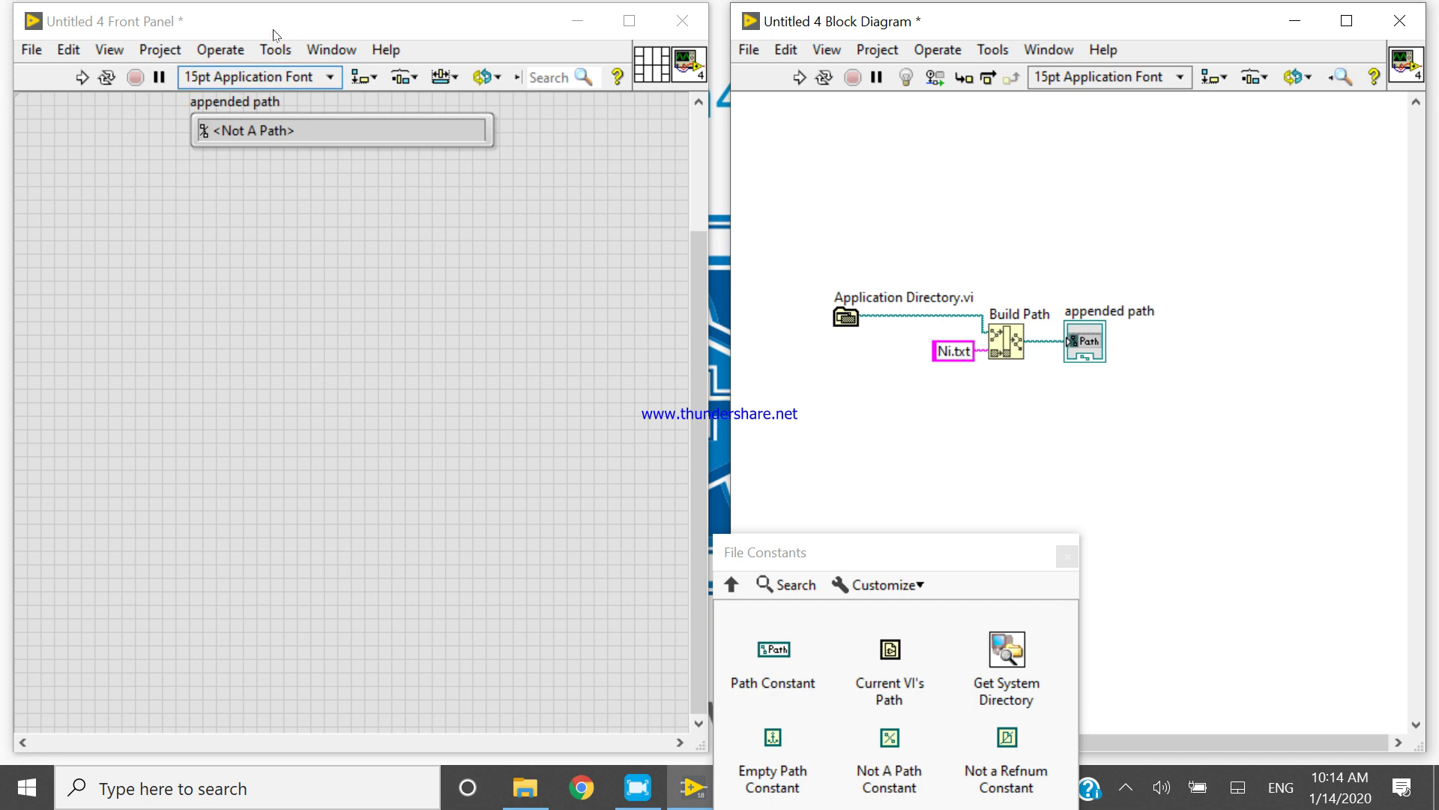
left_click_drag(836, 385, 933, 239)
Step: Create a blank project, Untitled Project 3, containing the open Untitled 4 VI
left_click(31, 49)
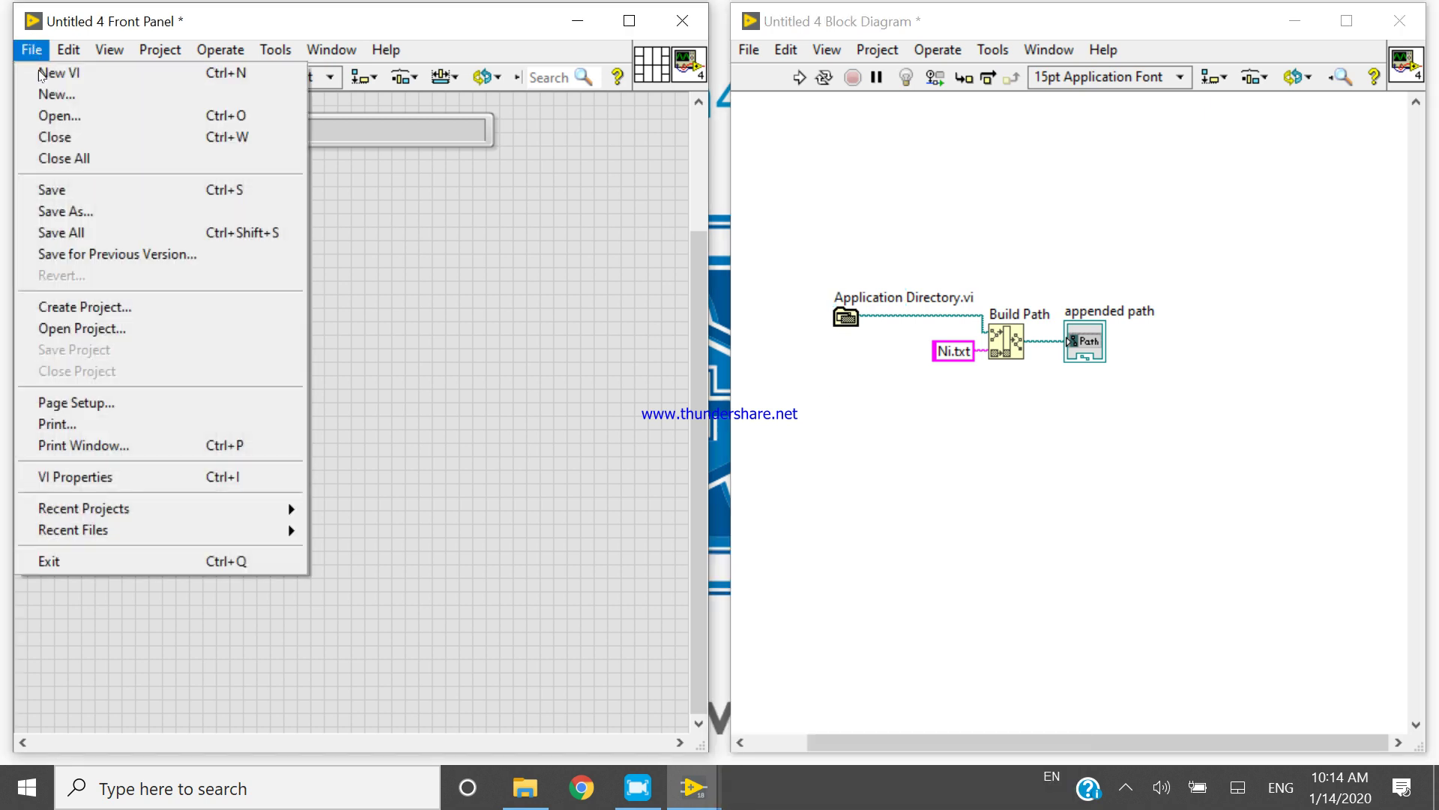
left_click(117, 312)
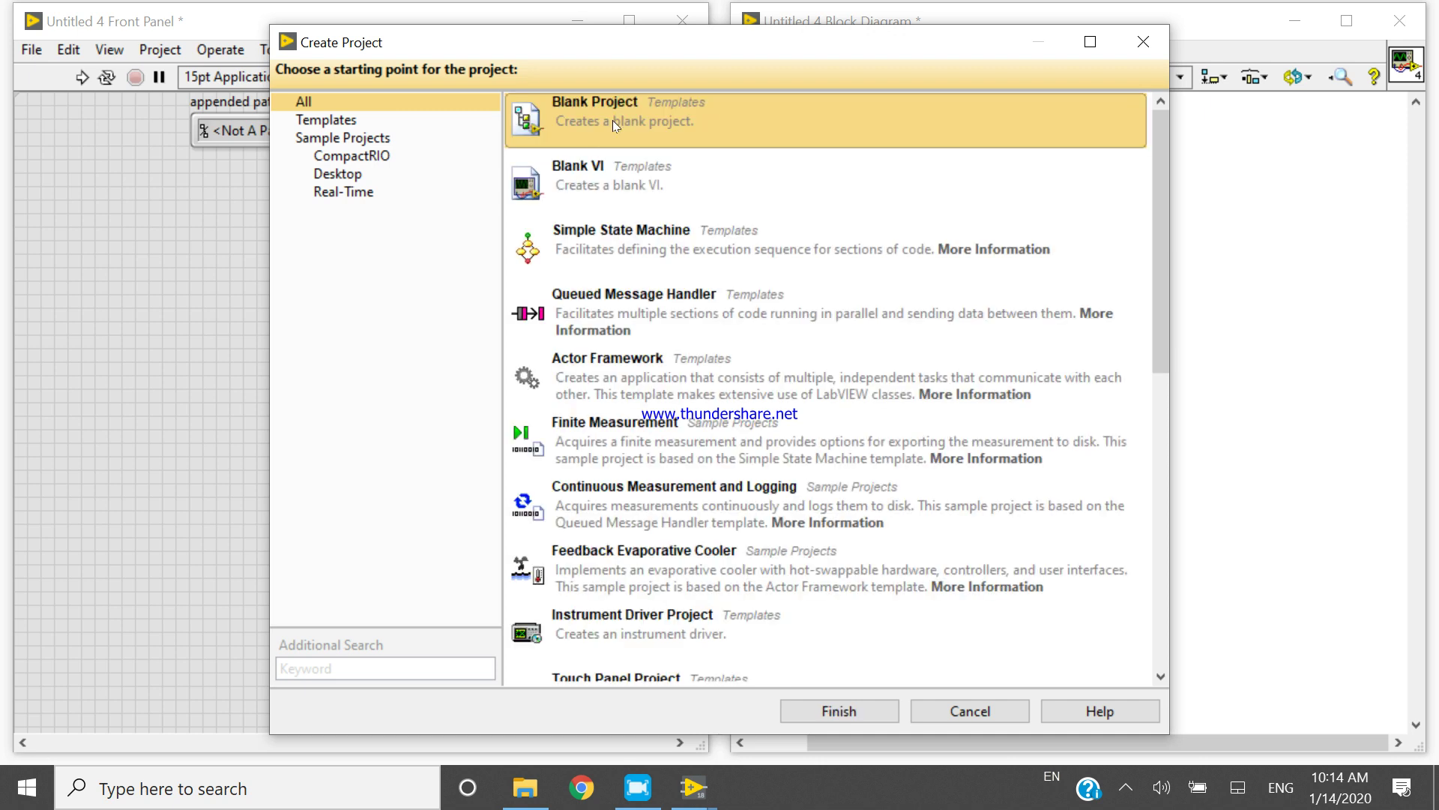
left_click(887, 713)
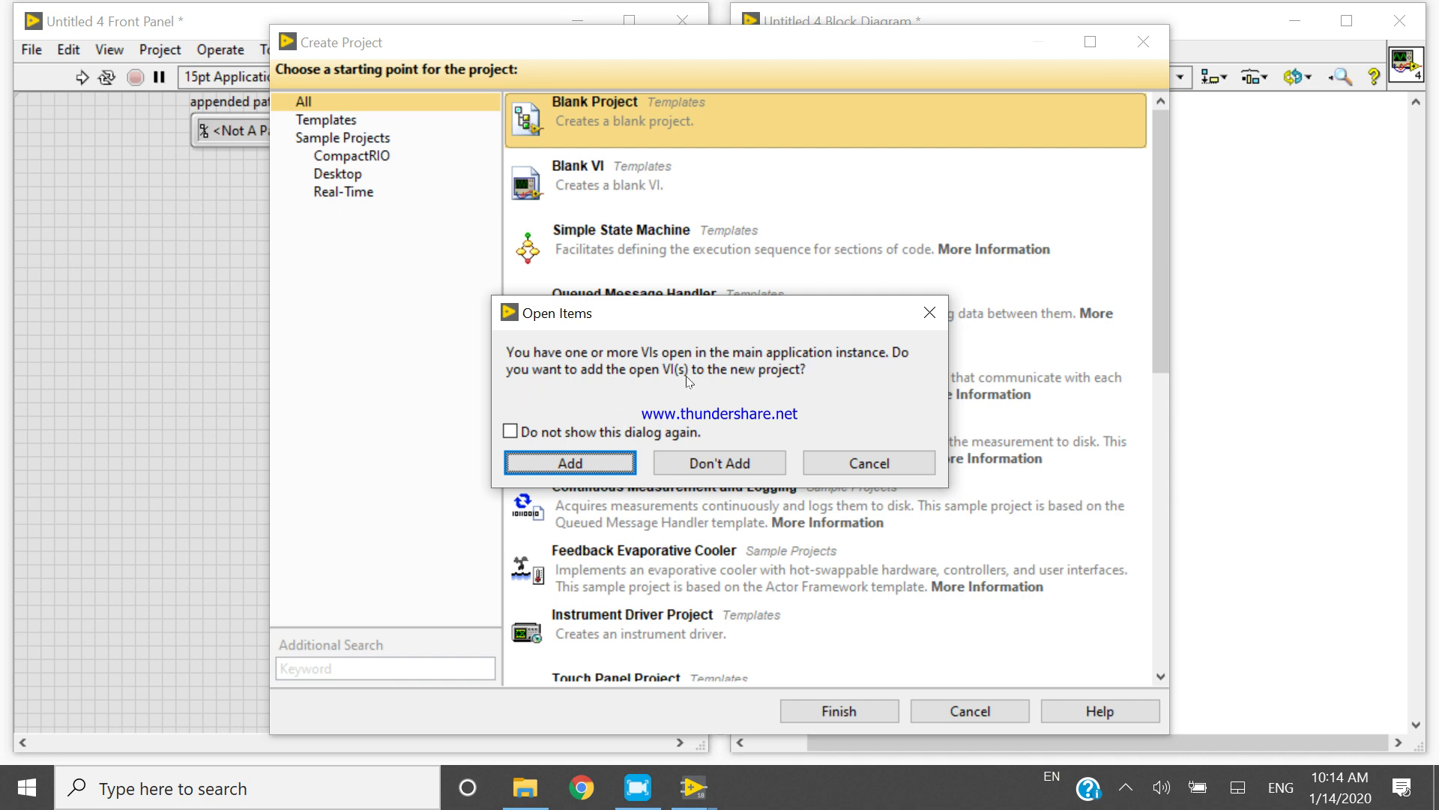
left_click(535, 461)
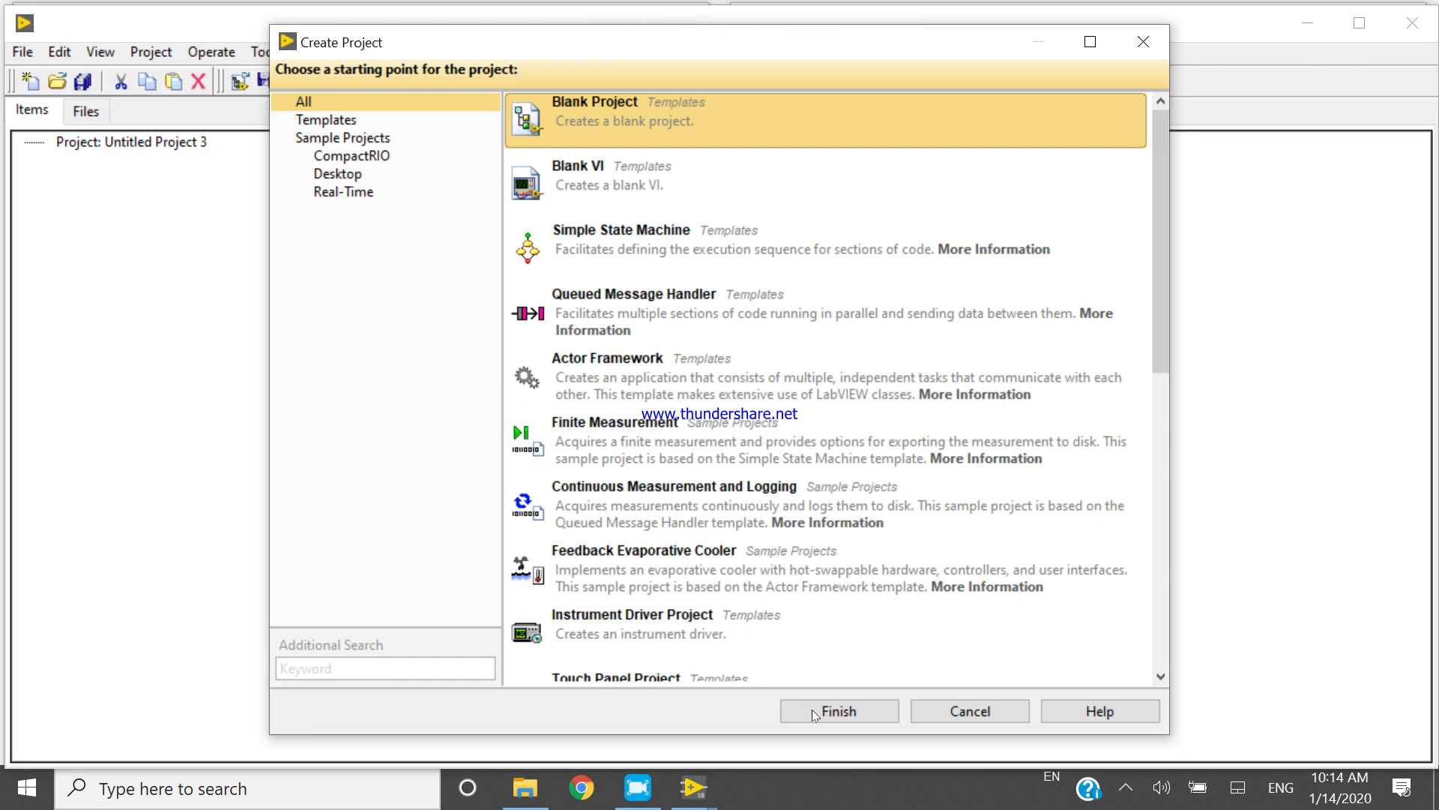
left_click(1142, 45)
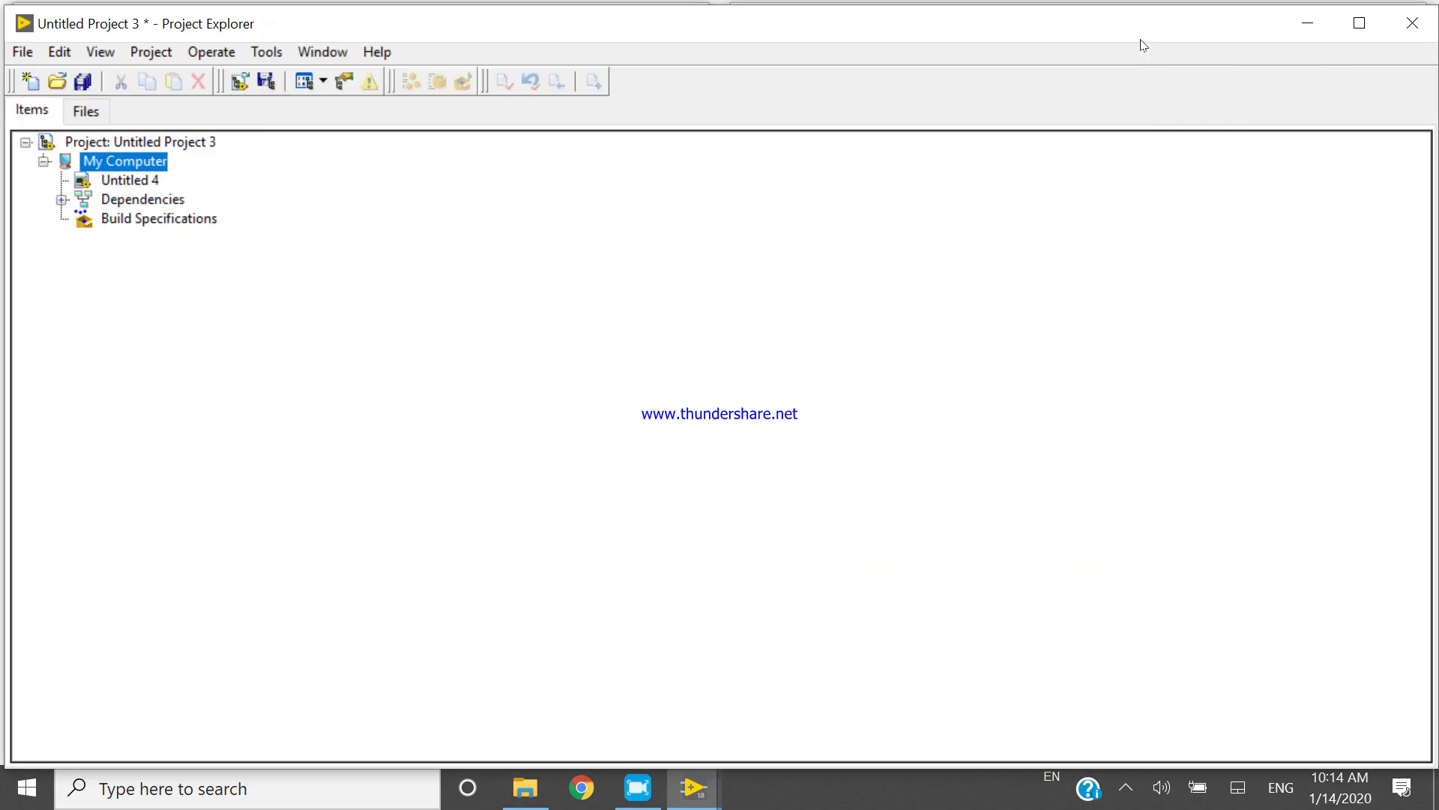
left_click(377, 349)
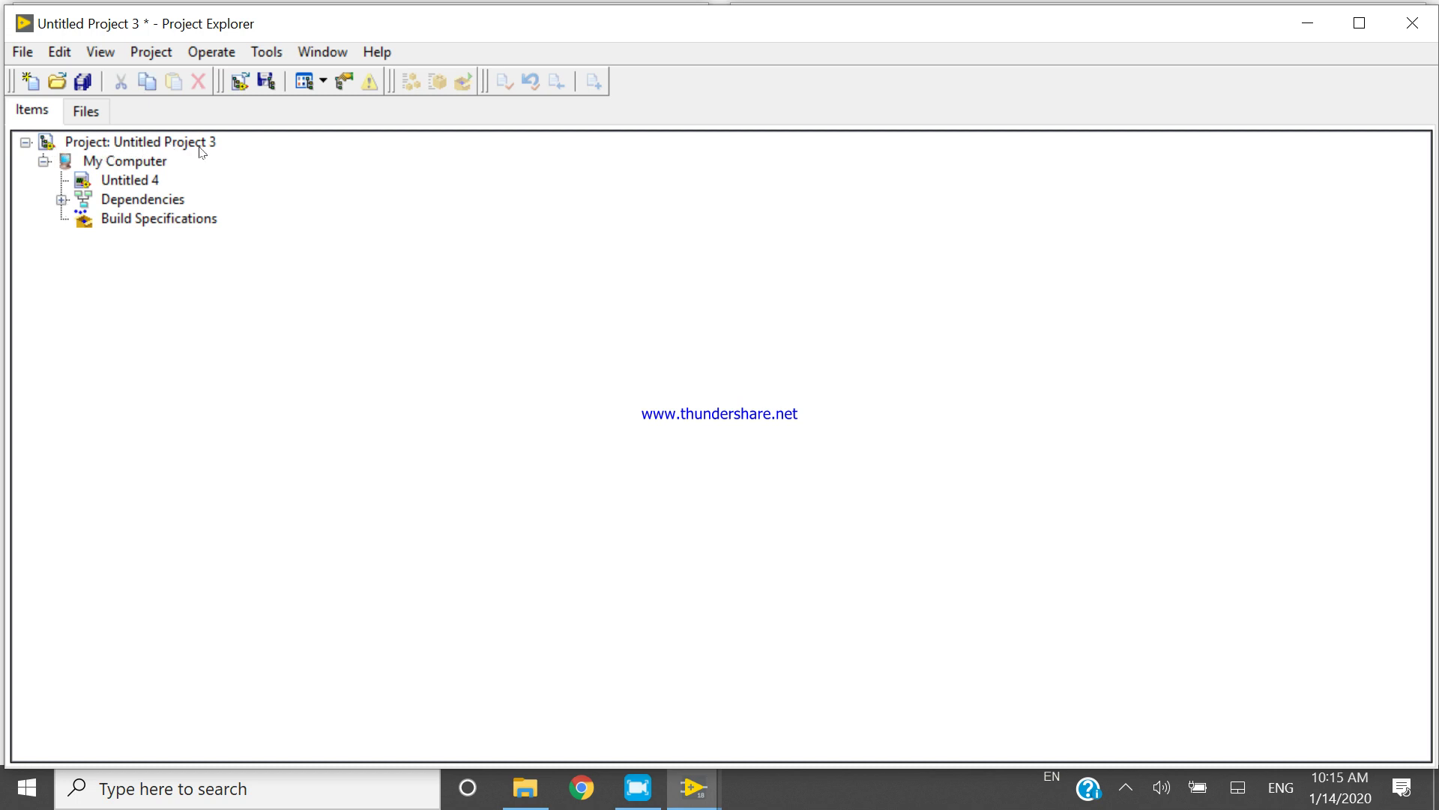
left_click(62, 199)
left_click(80, 219)
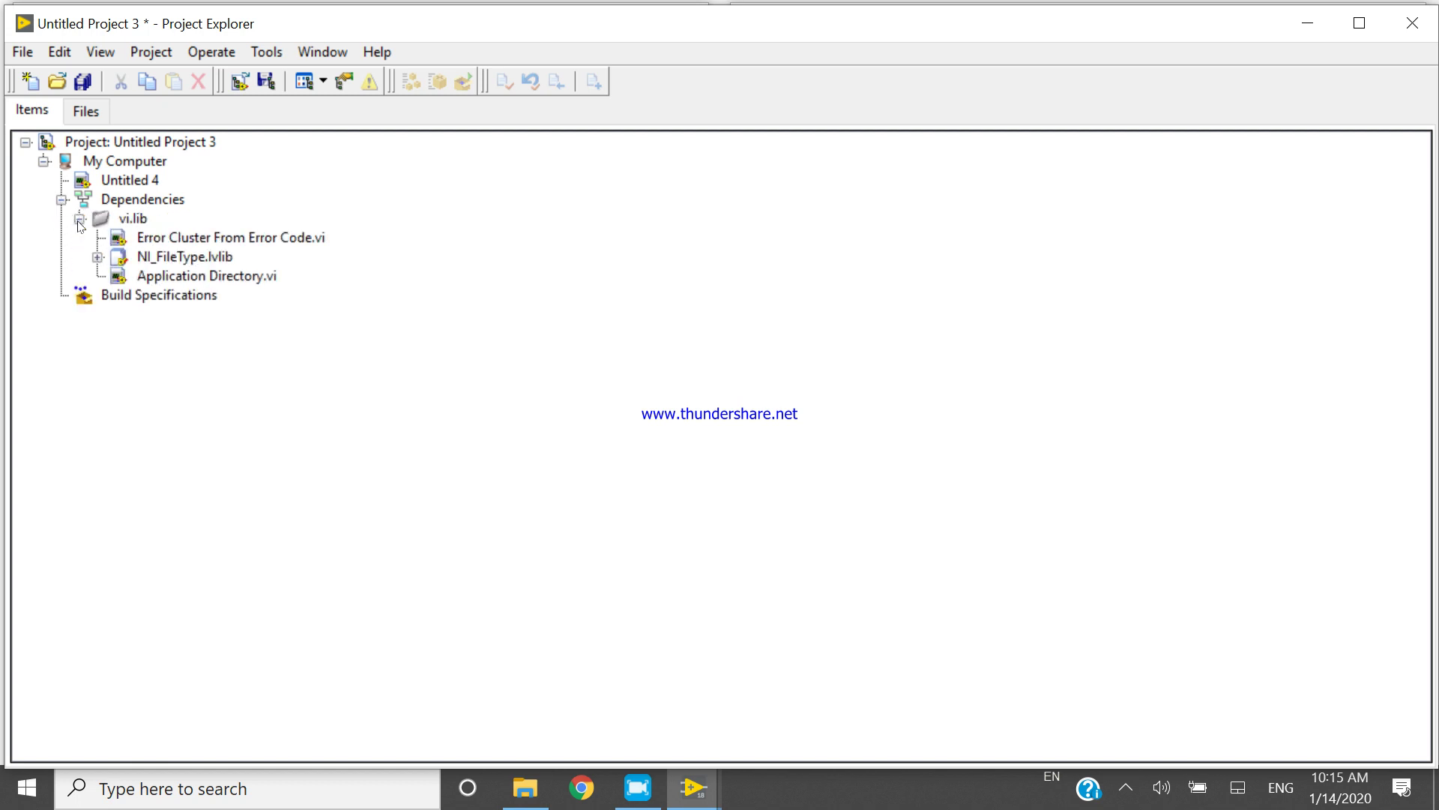
left_click(98, 257)
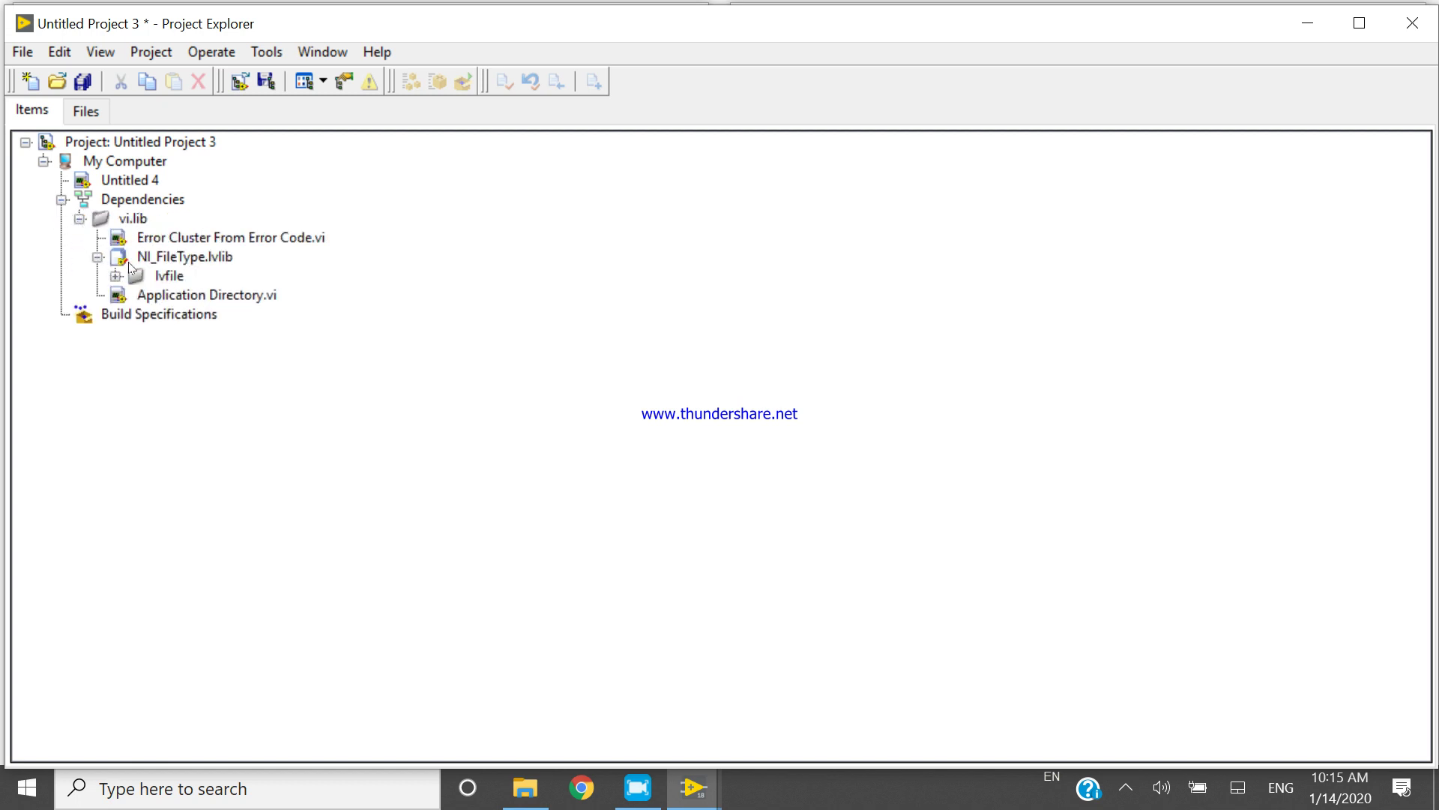
left_click(116, 276)
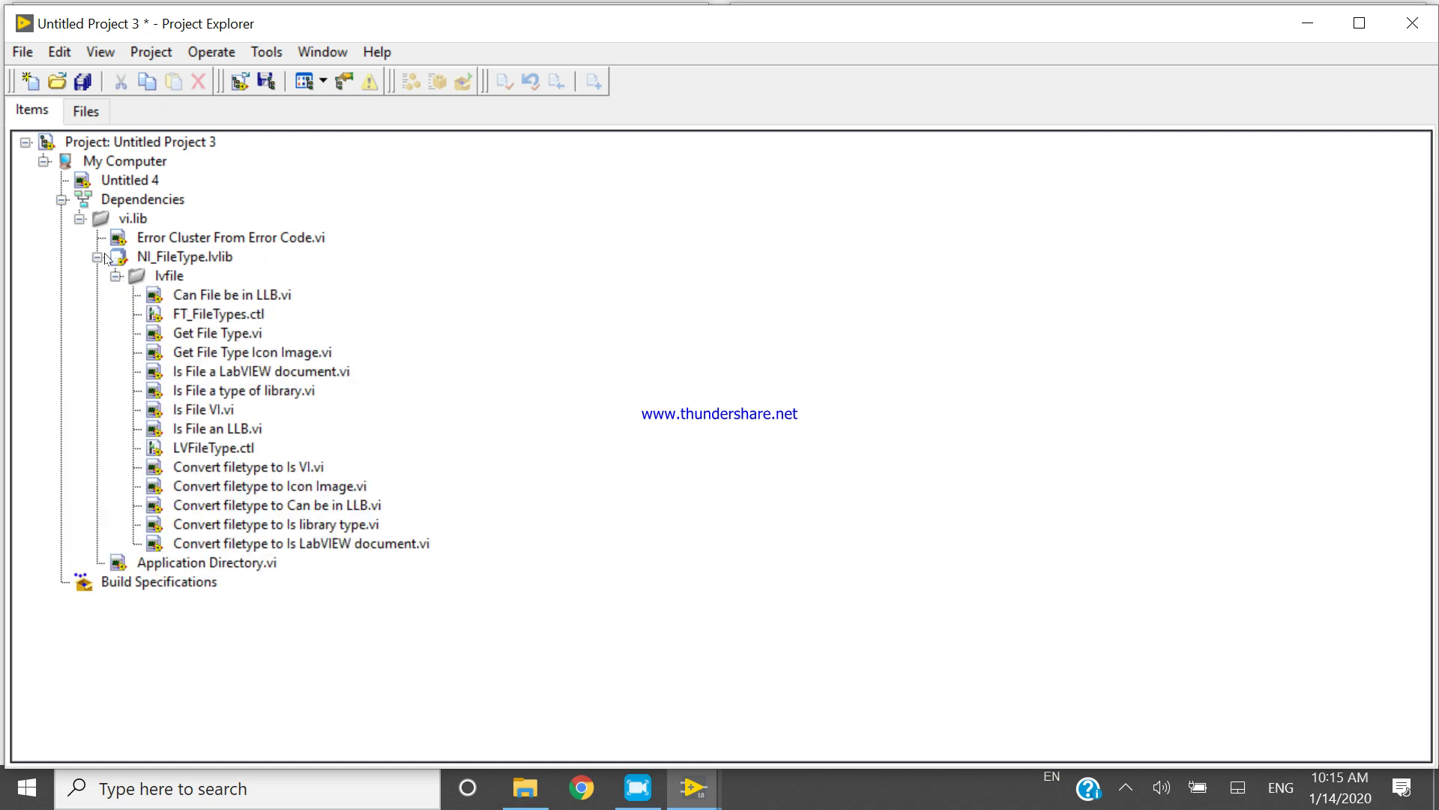
left_click(116, 275)
left_click(80, 219)
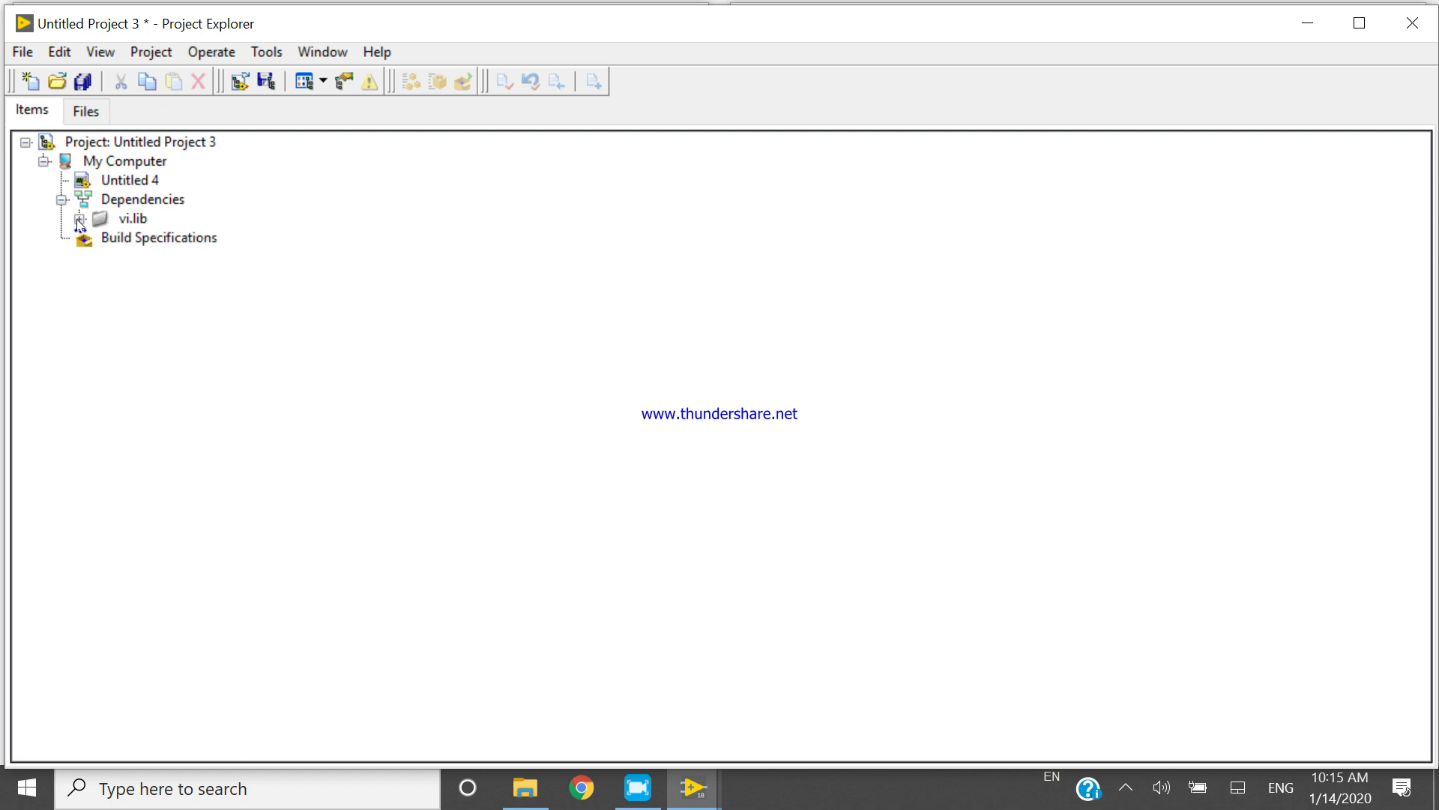
left_click(62, 200)
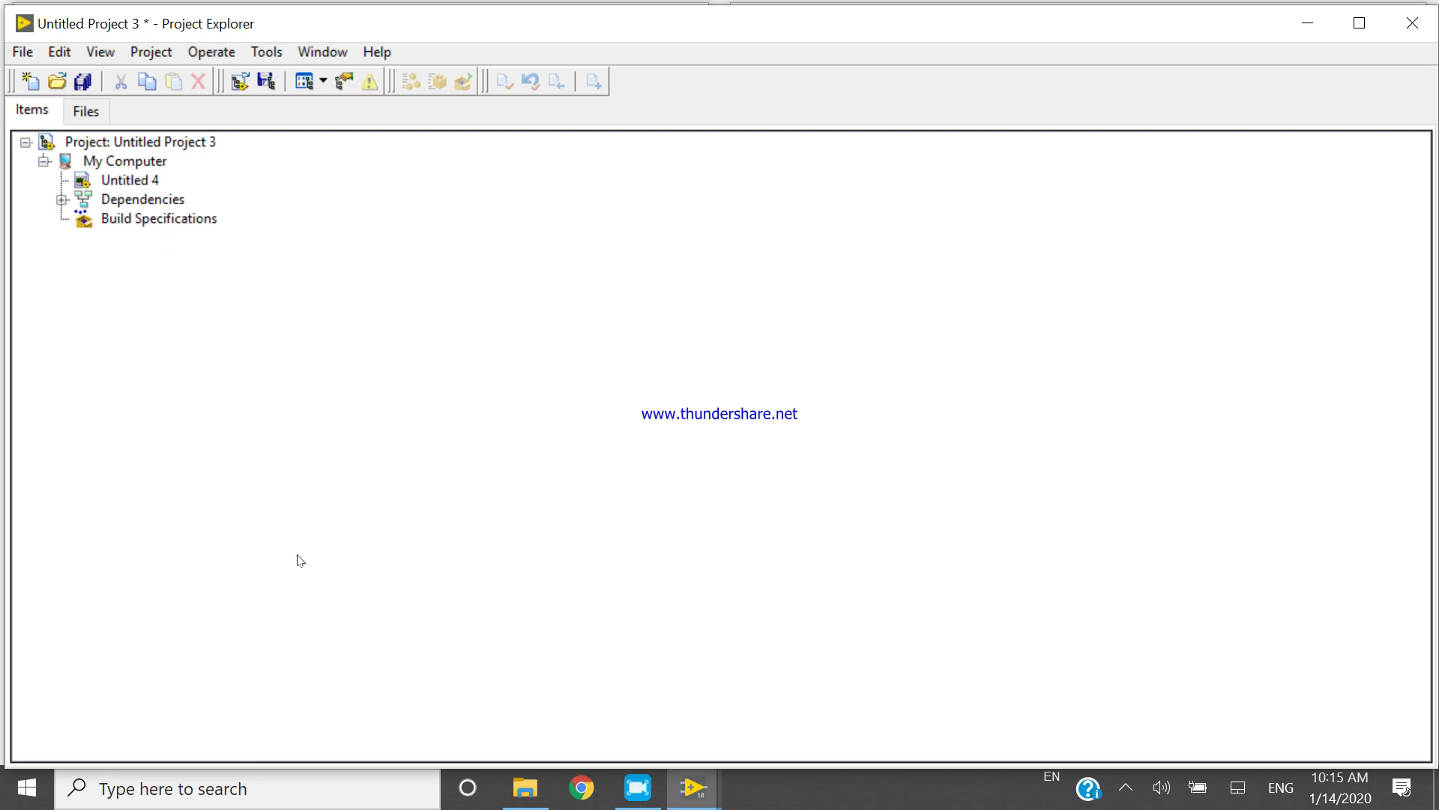
Step: Reopen Untitled 4 from the project, select the appended path indicator, and run the VI
double_click(134, 180)
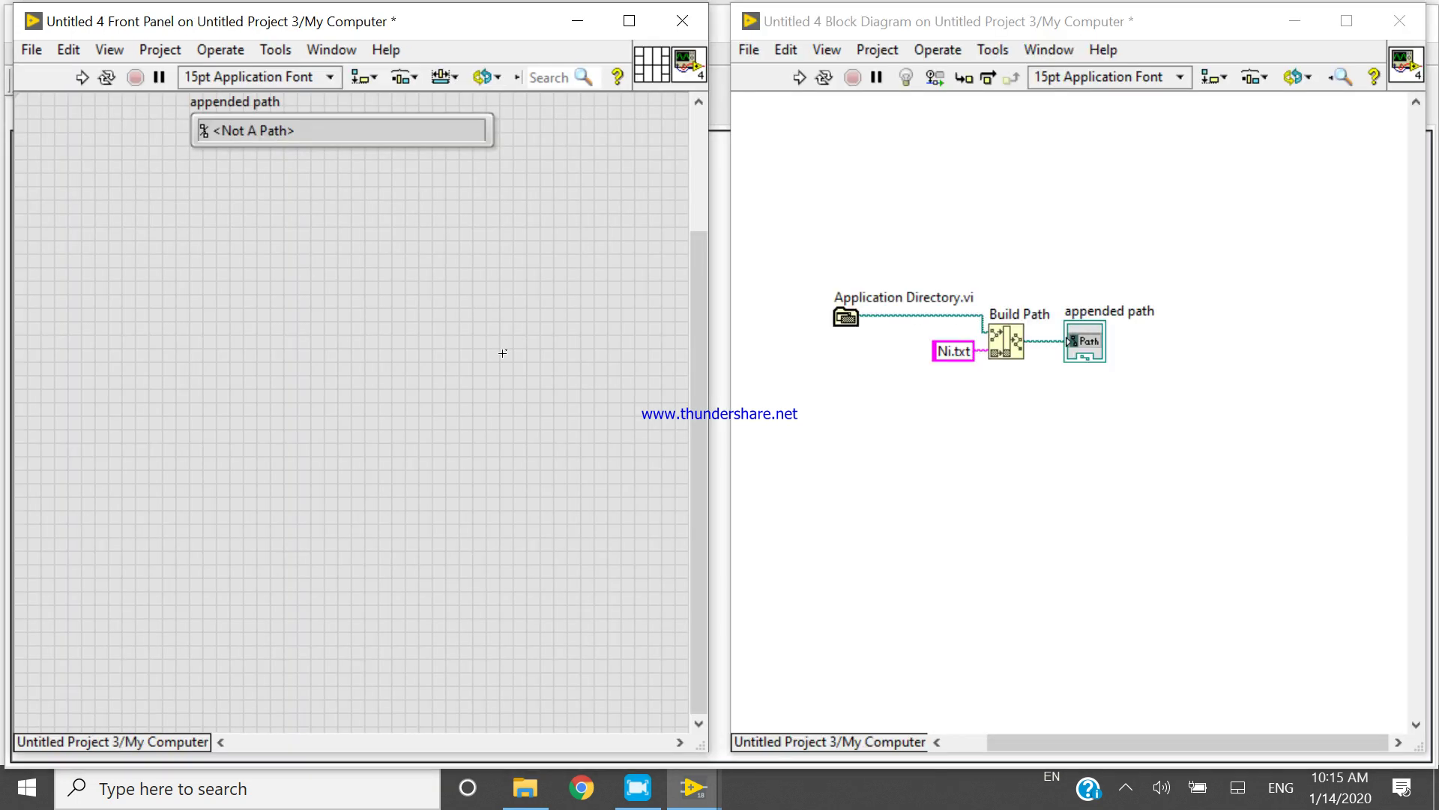
left_click_drag(350, 193, 115, 86)
left_click(133, 28)
left_click_drag(120, 135, 363, 155)
key("ctrl+r")
left_click(146, 193)
Step: Save the project as Ni.lvproj in Documents\NEW Folder, agreeing to save the new files
left_click(32, 50)
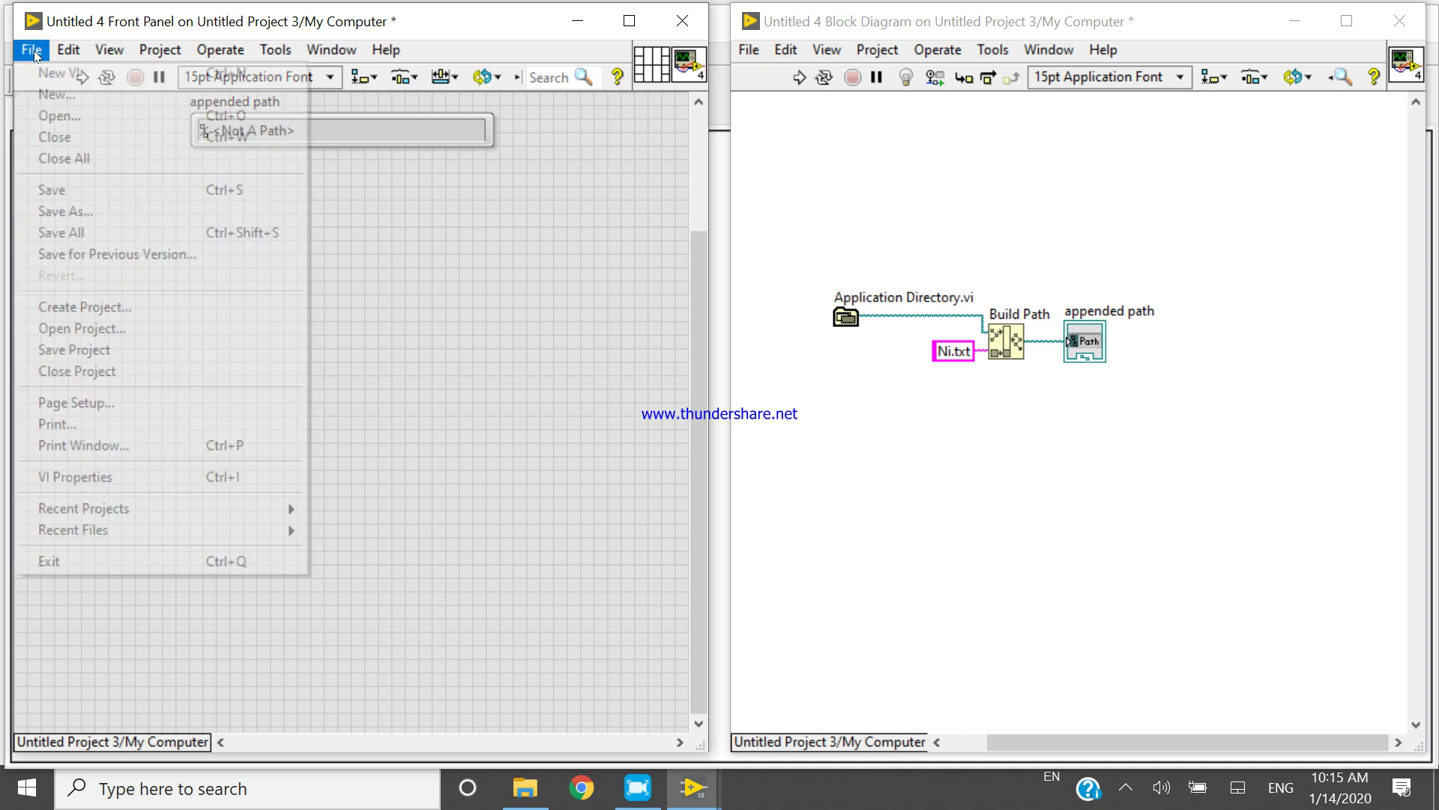
left_click(70, 350)
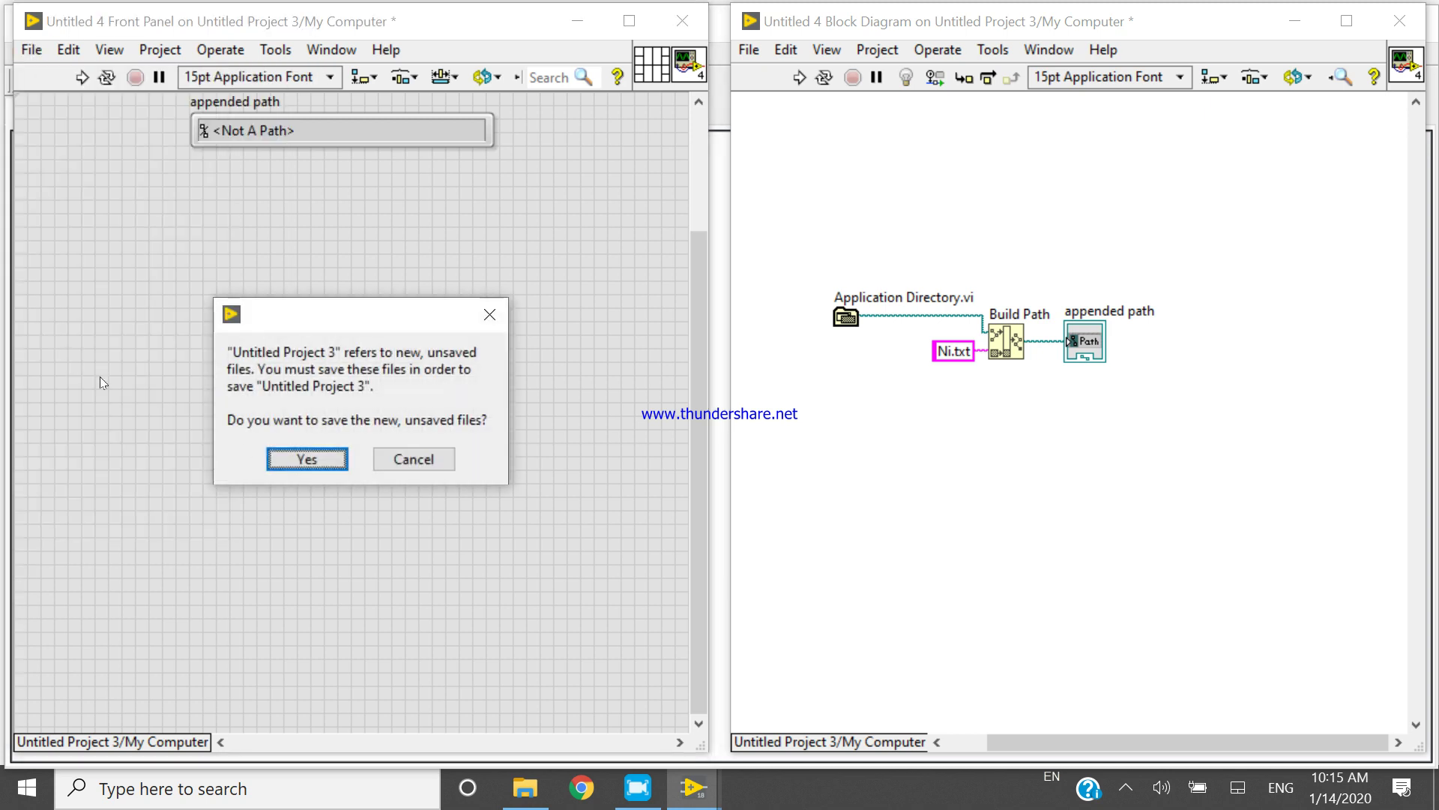
left_click(293, 461)
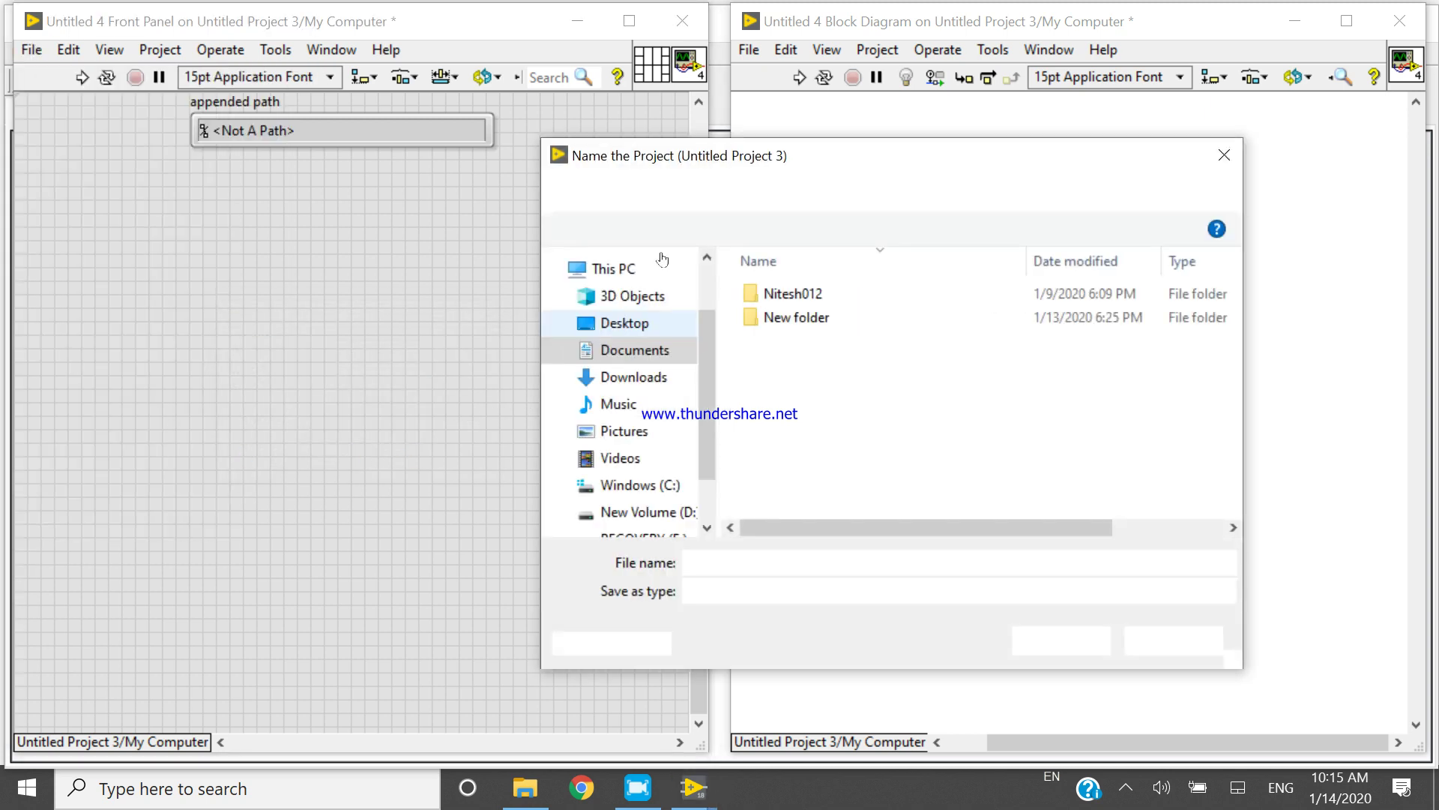
left_click(740, 191)
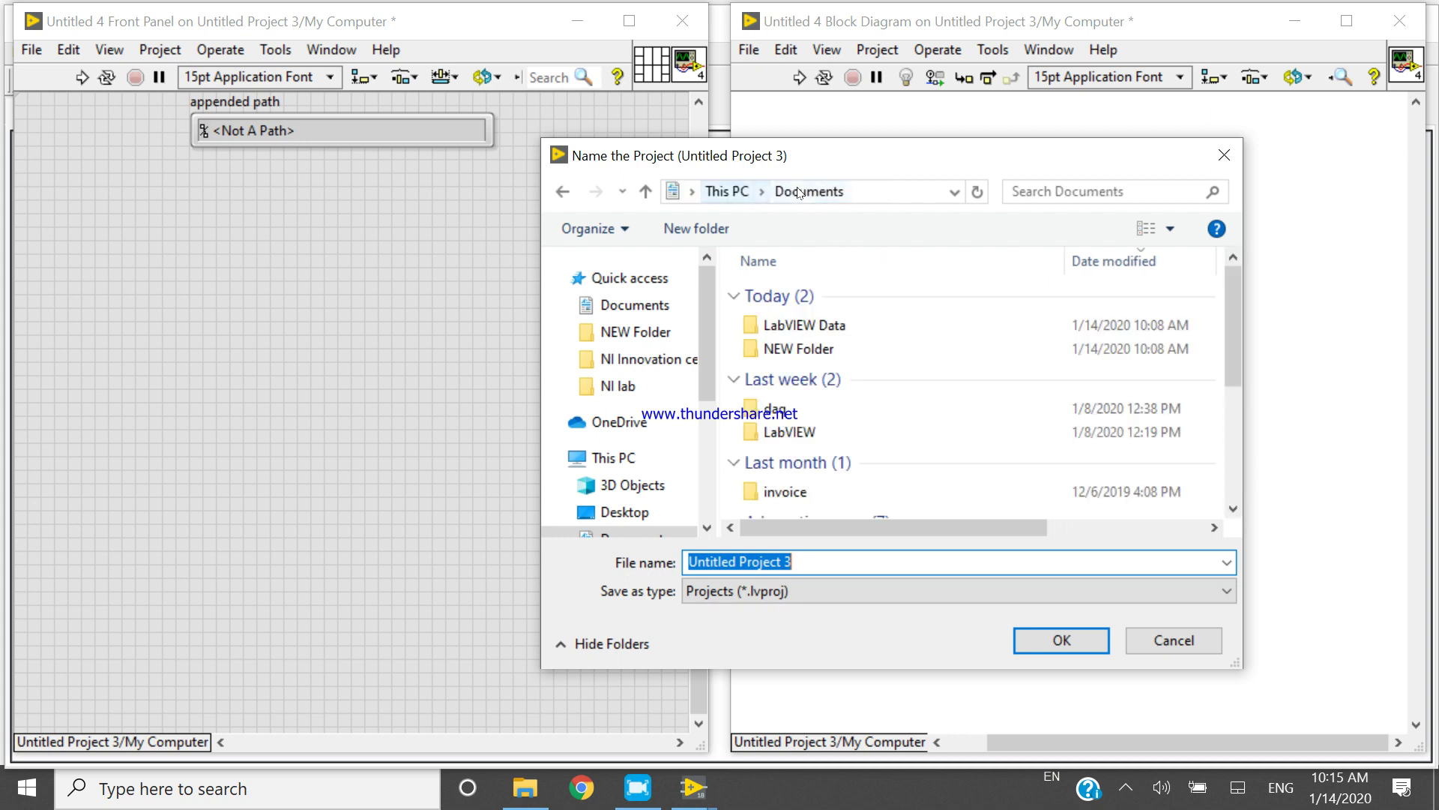
left_click(808, 355)
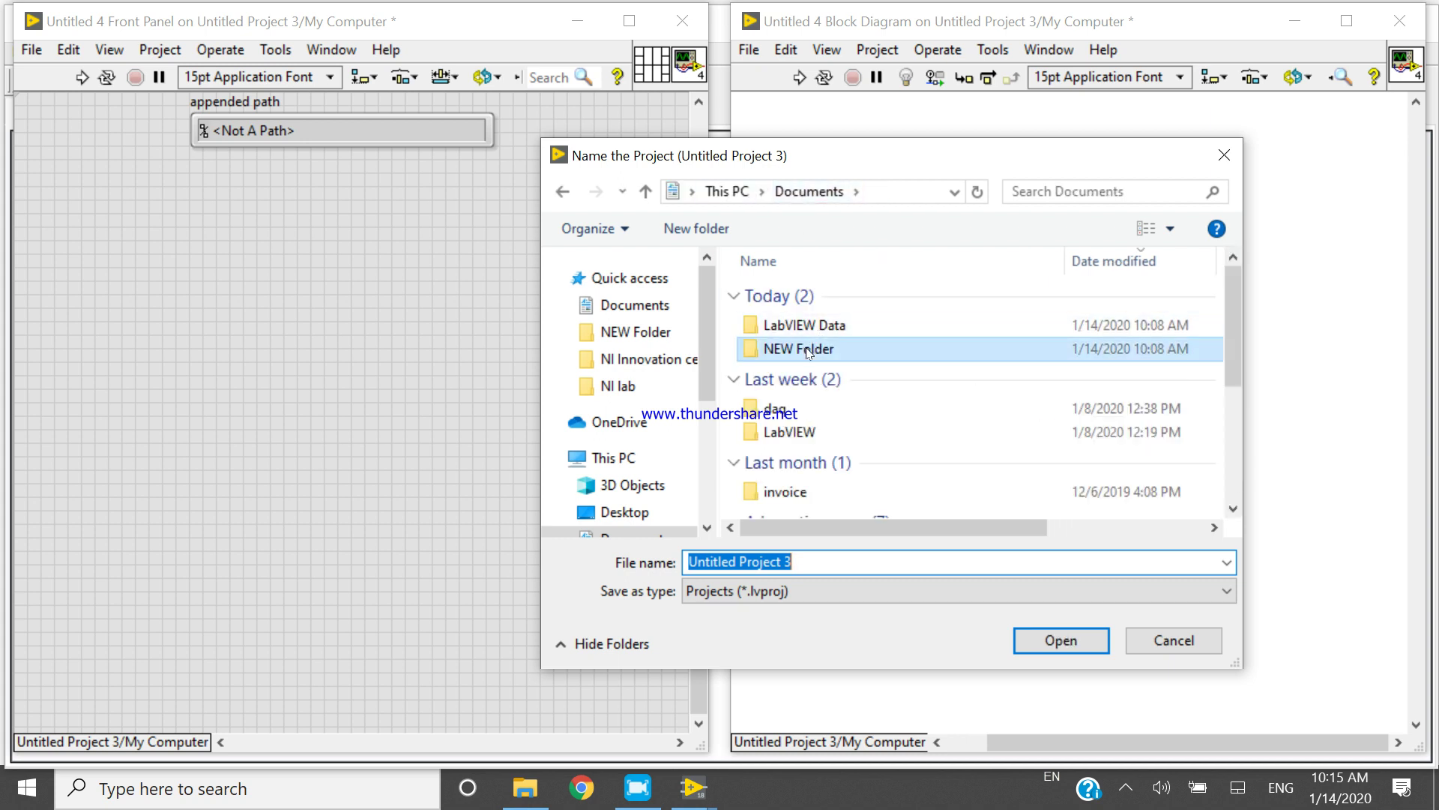
left_click(852, 561)
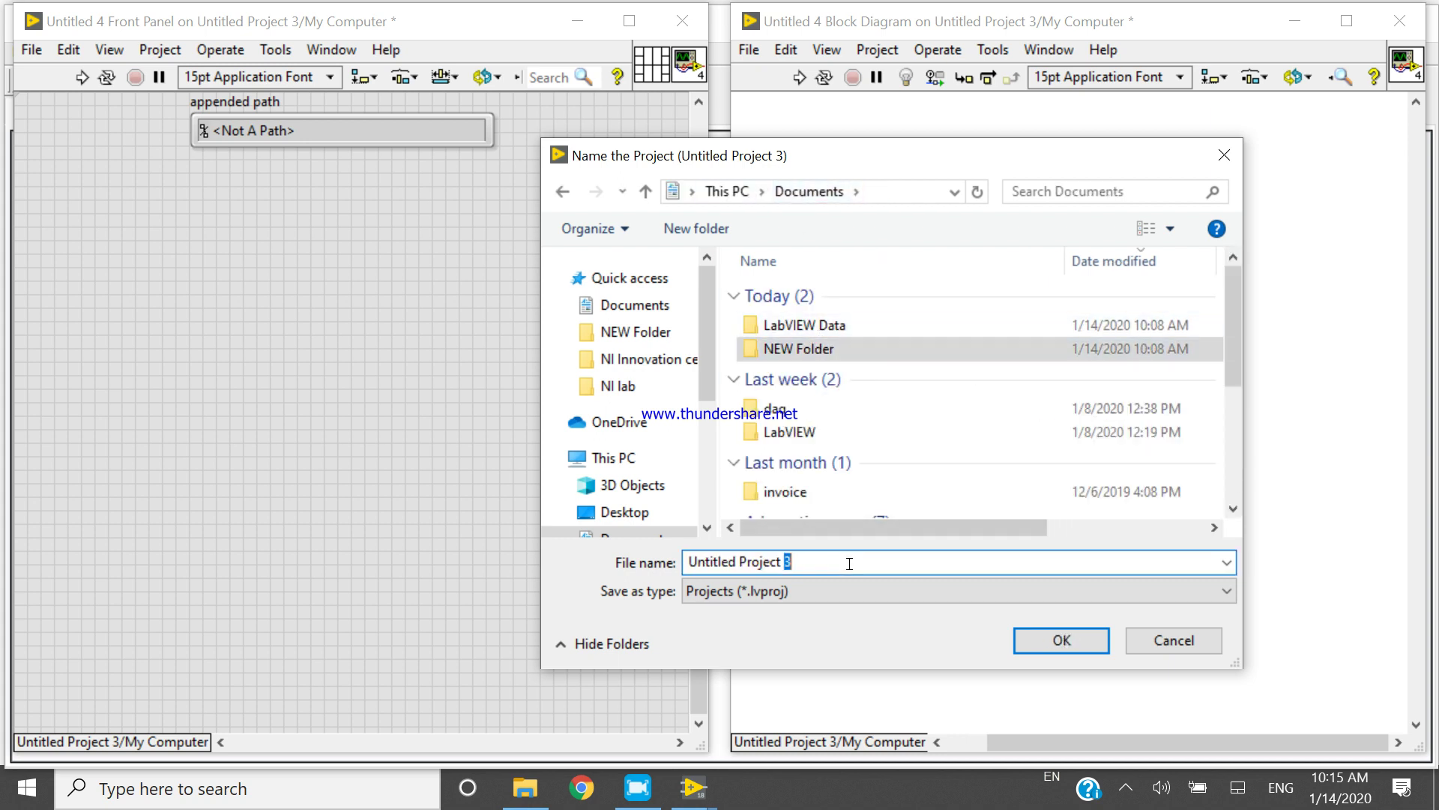
double_click(718, 562)
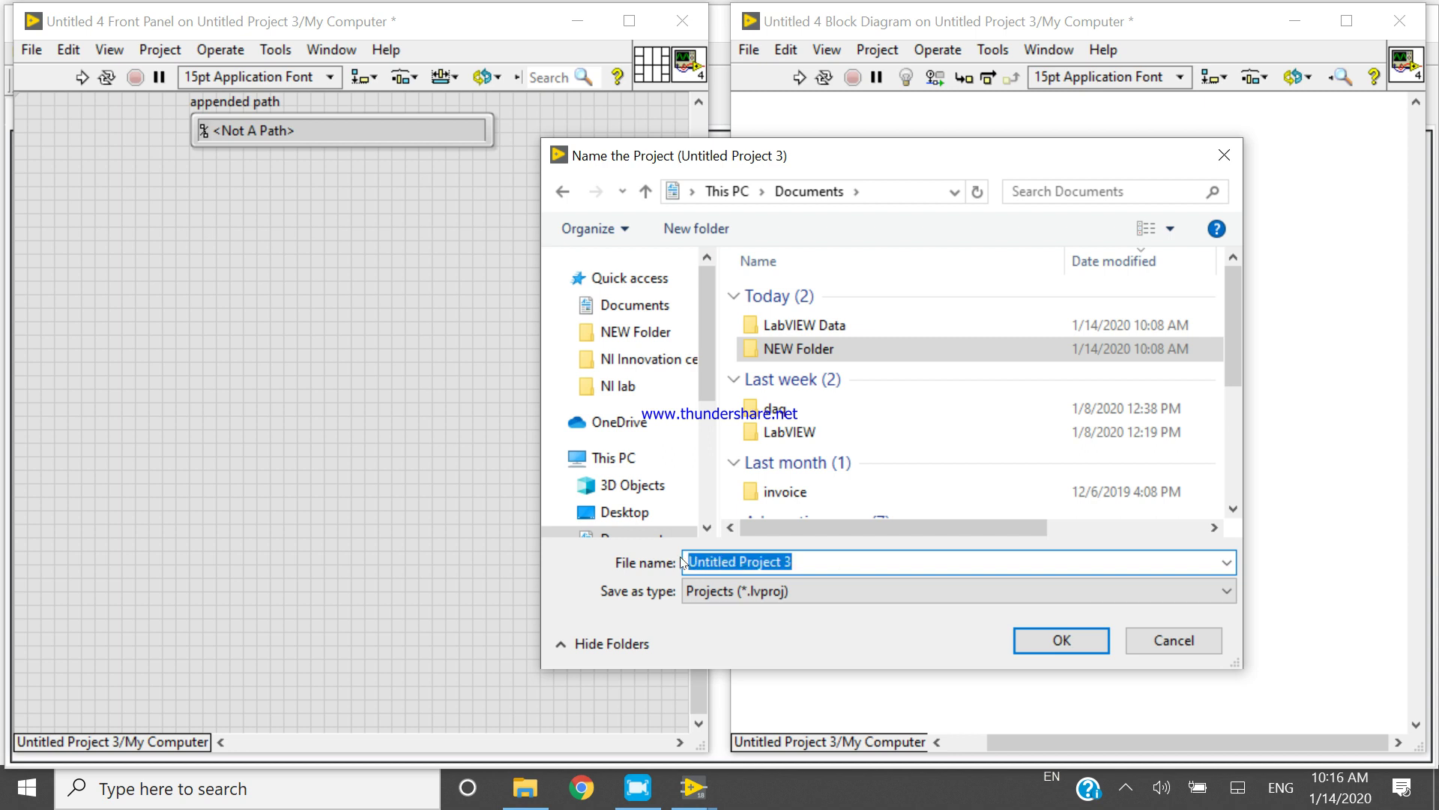
type("ni")
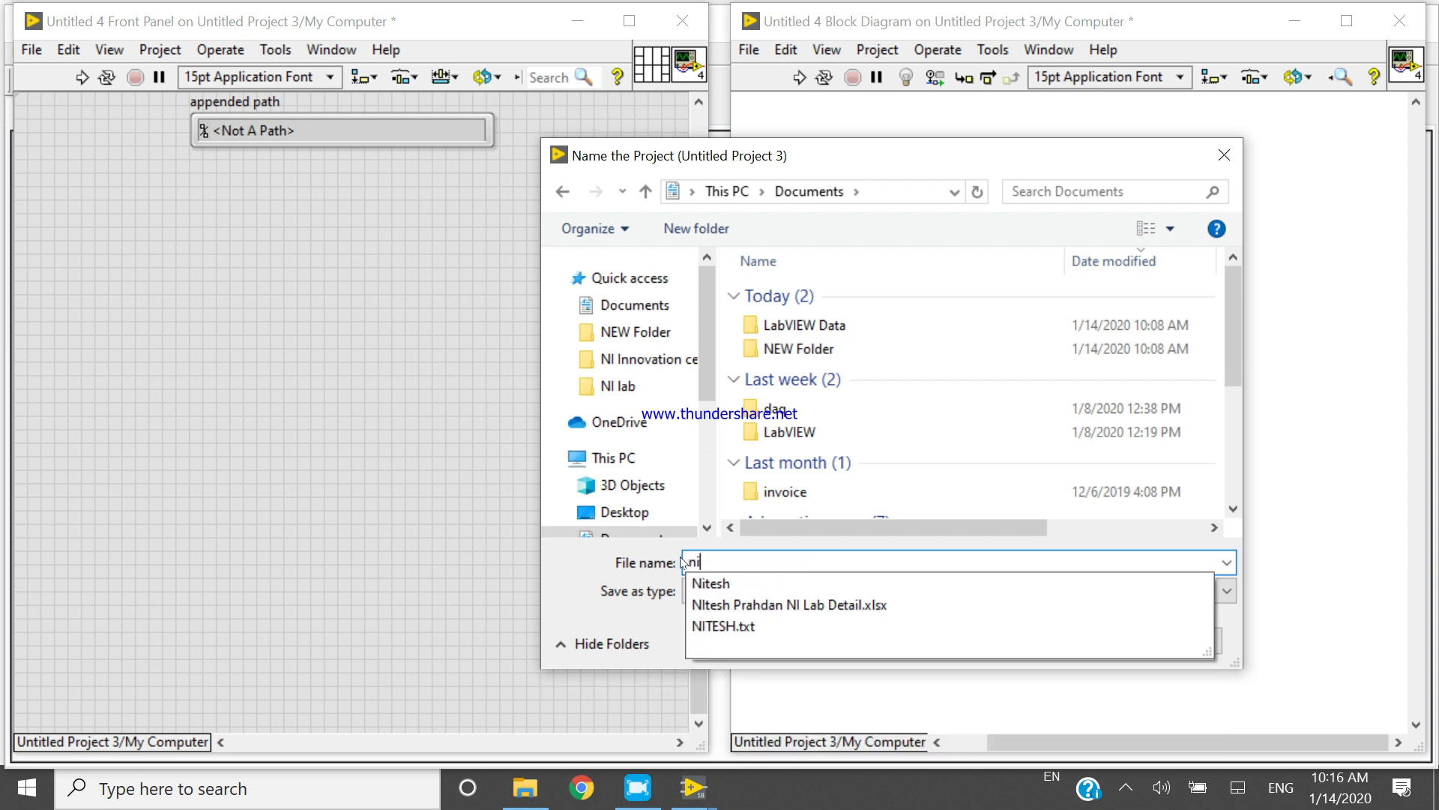
key("BackSpace")
key("BackSpace")
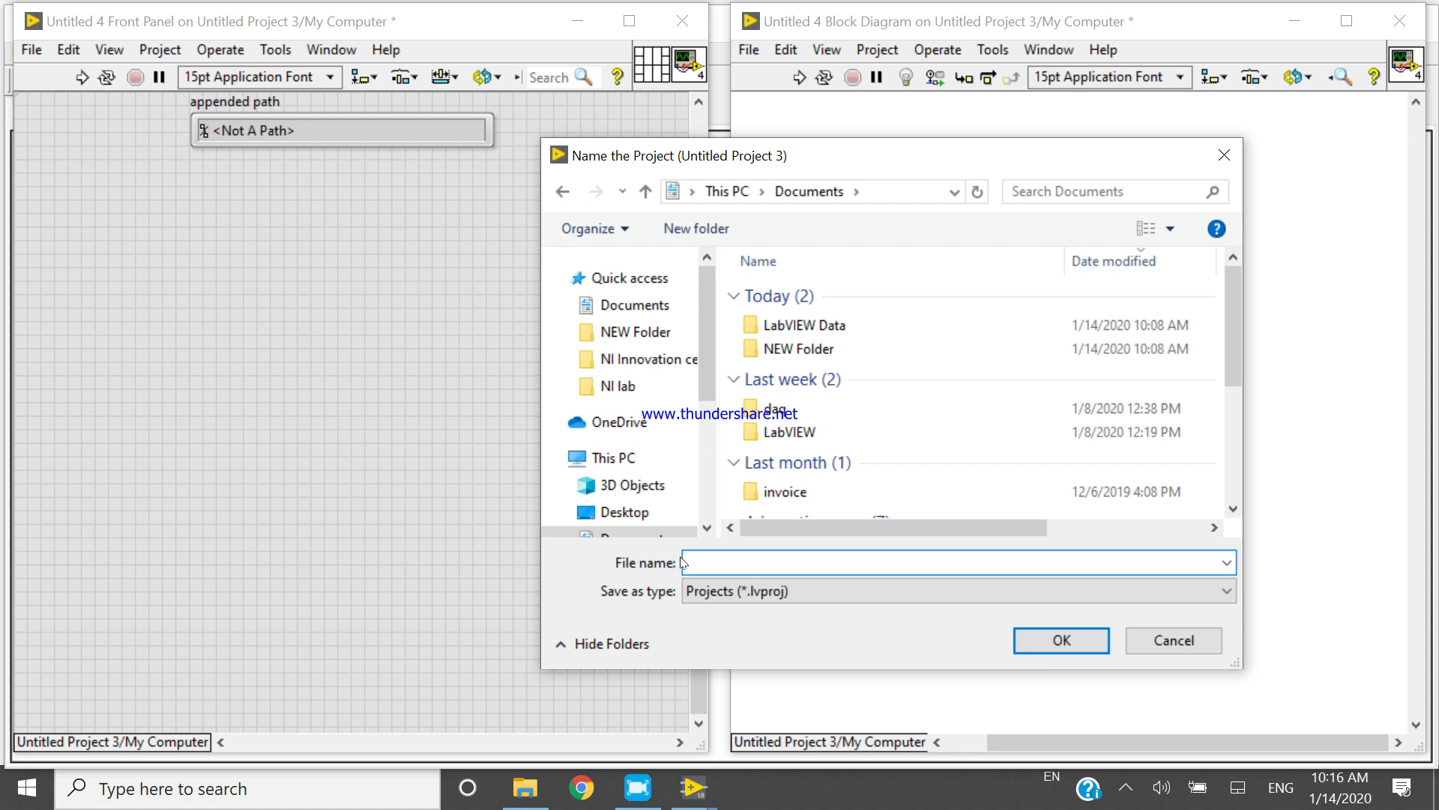
type("Ni")
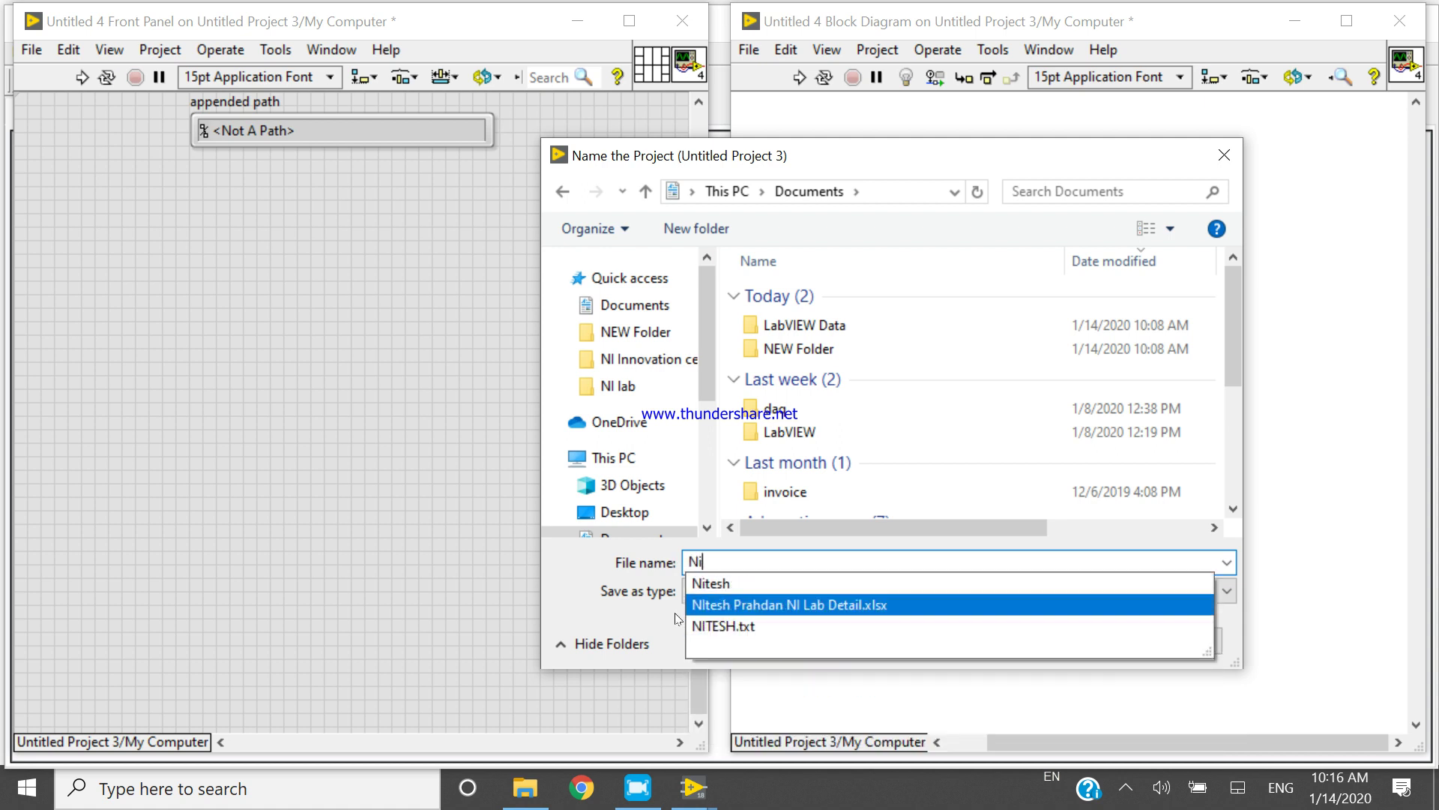
left_click(675, 619)
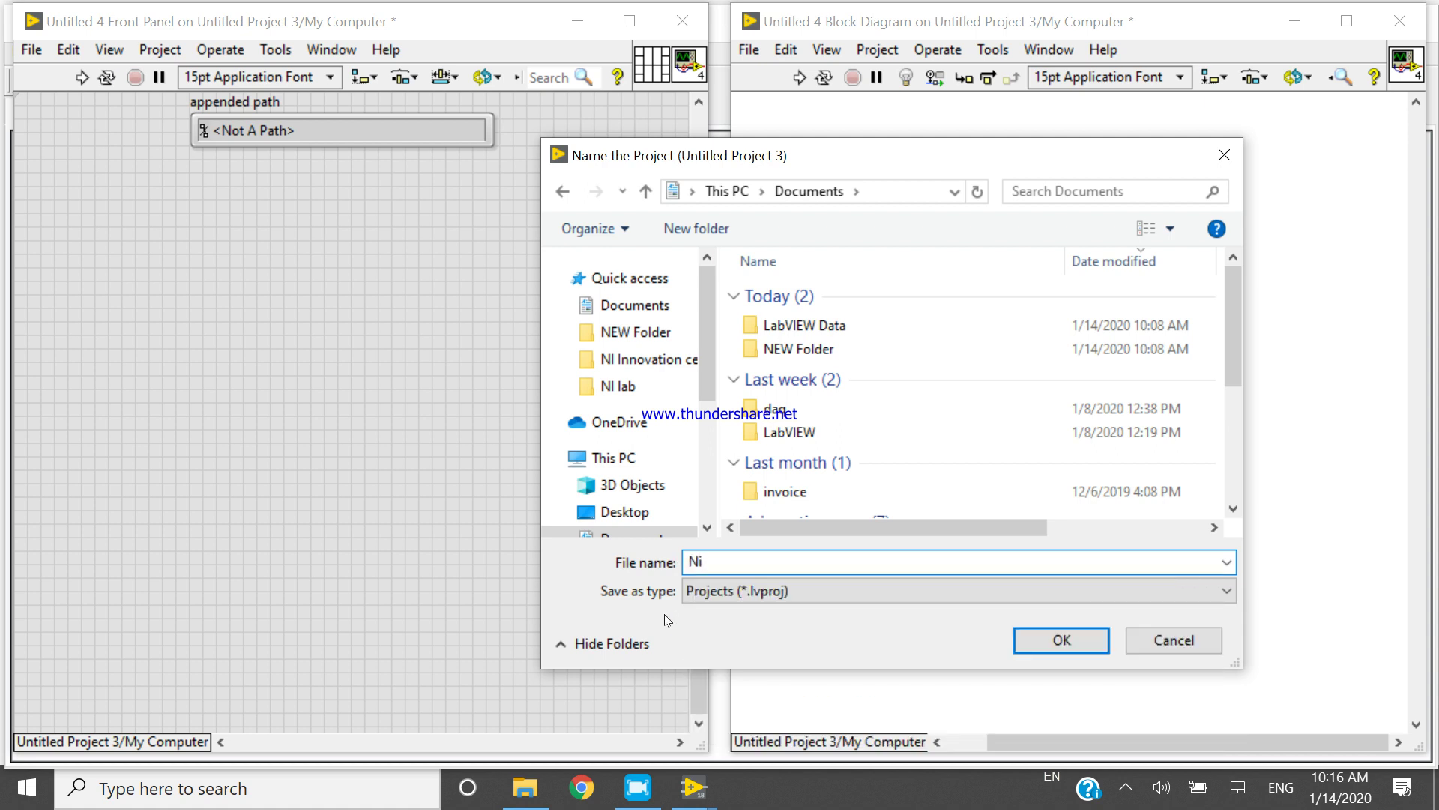
left_click(1060, 641)
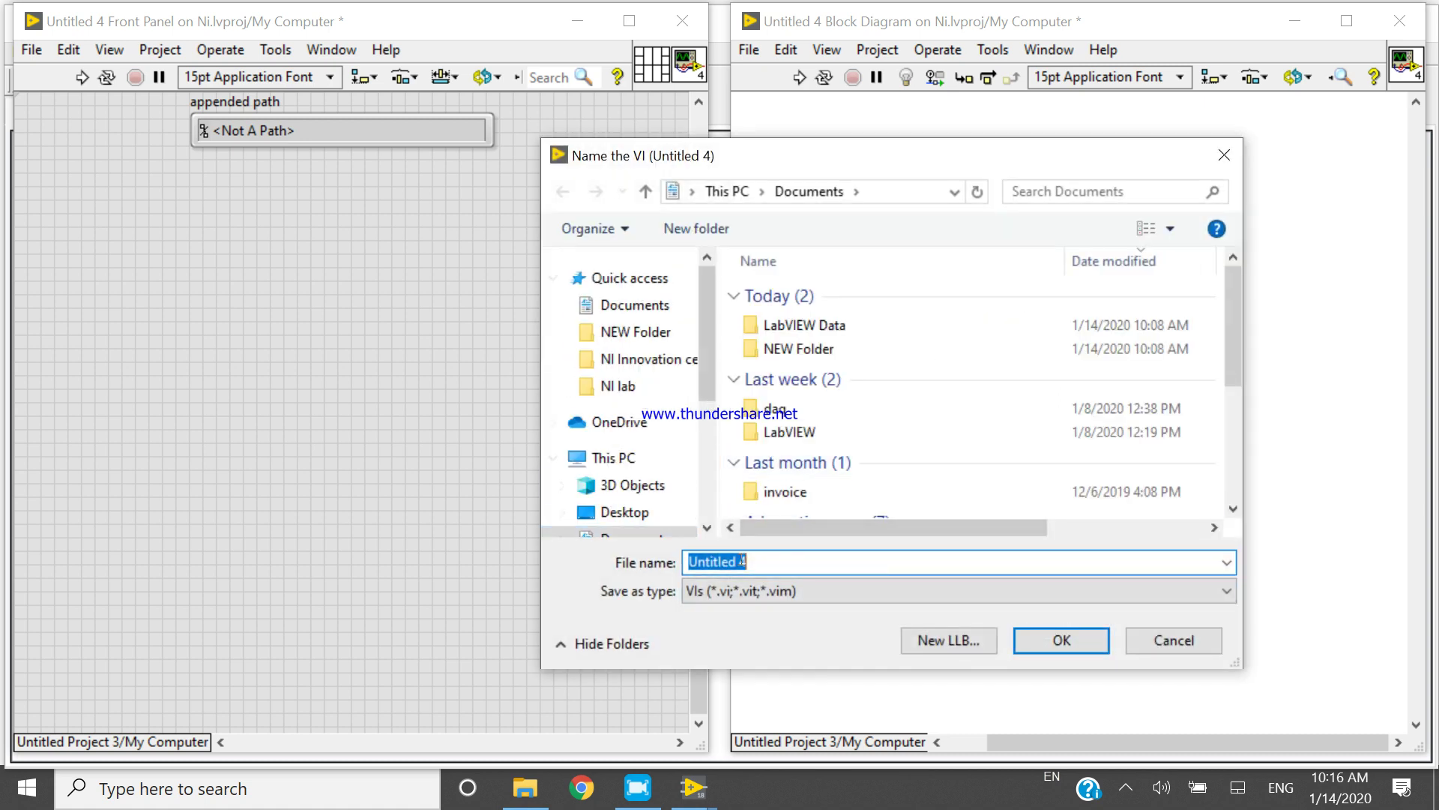
Step: Rename the VI to UNi, save it as UNi.vi, and bring up File Explorer
left_click_drag(774, 568, 701, 568)
type("NI")
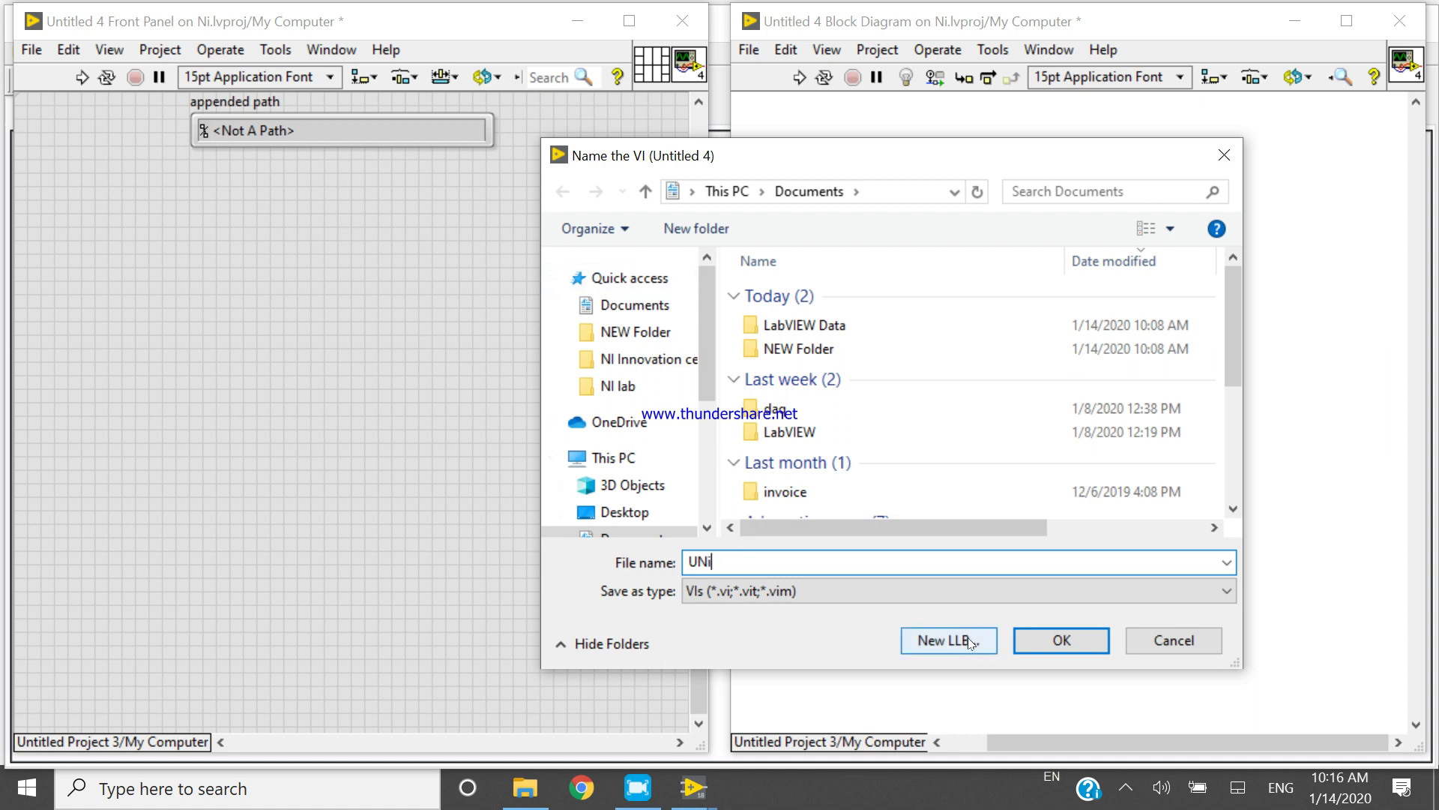
left_click(1063, 637)
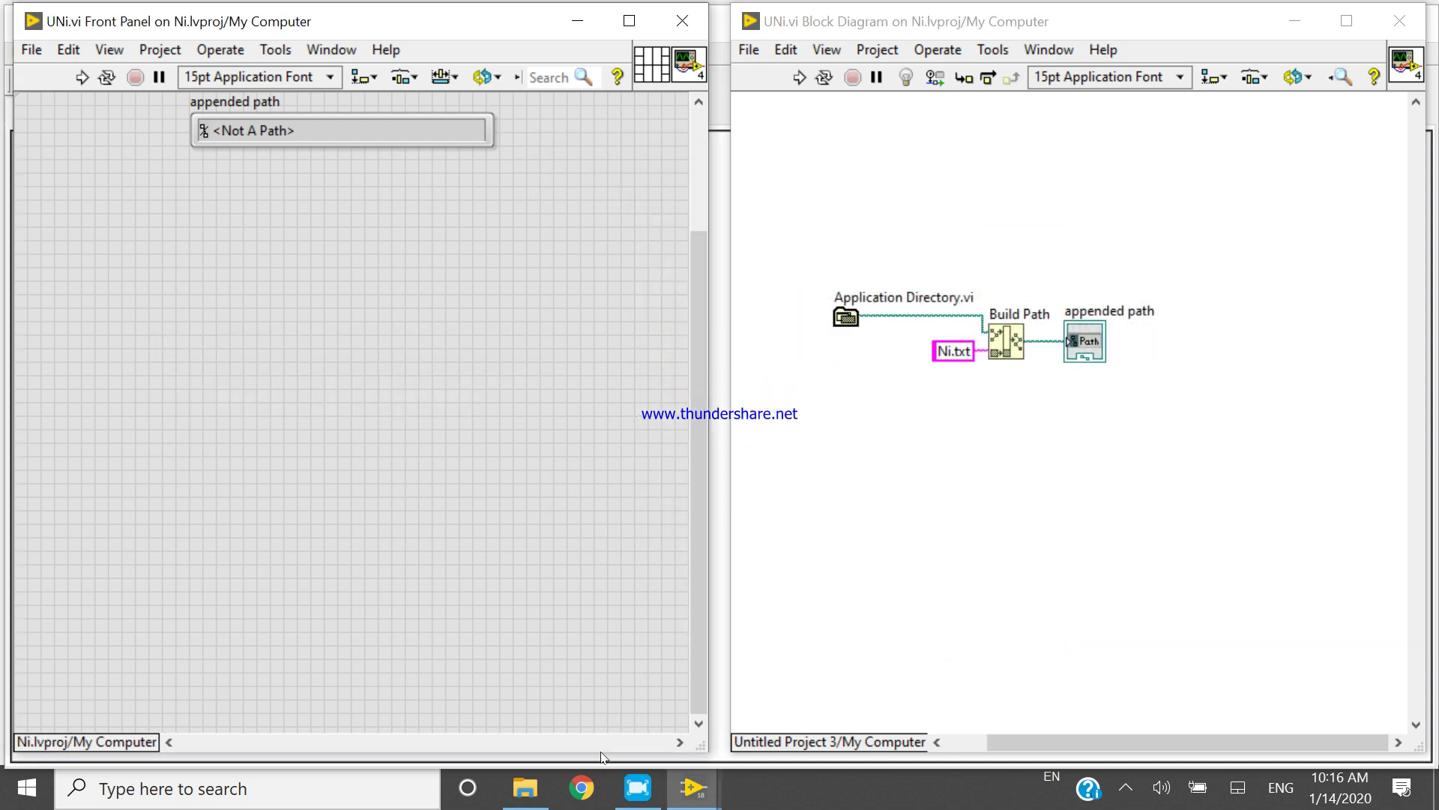
left_click(525, 788)
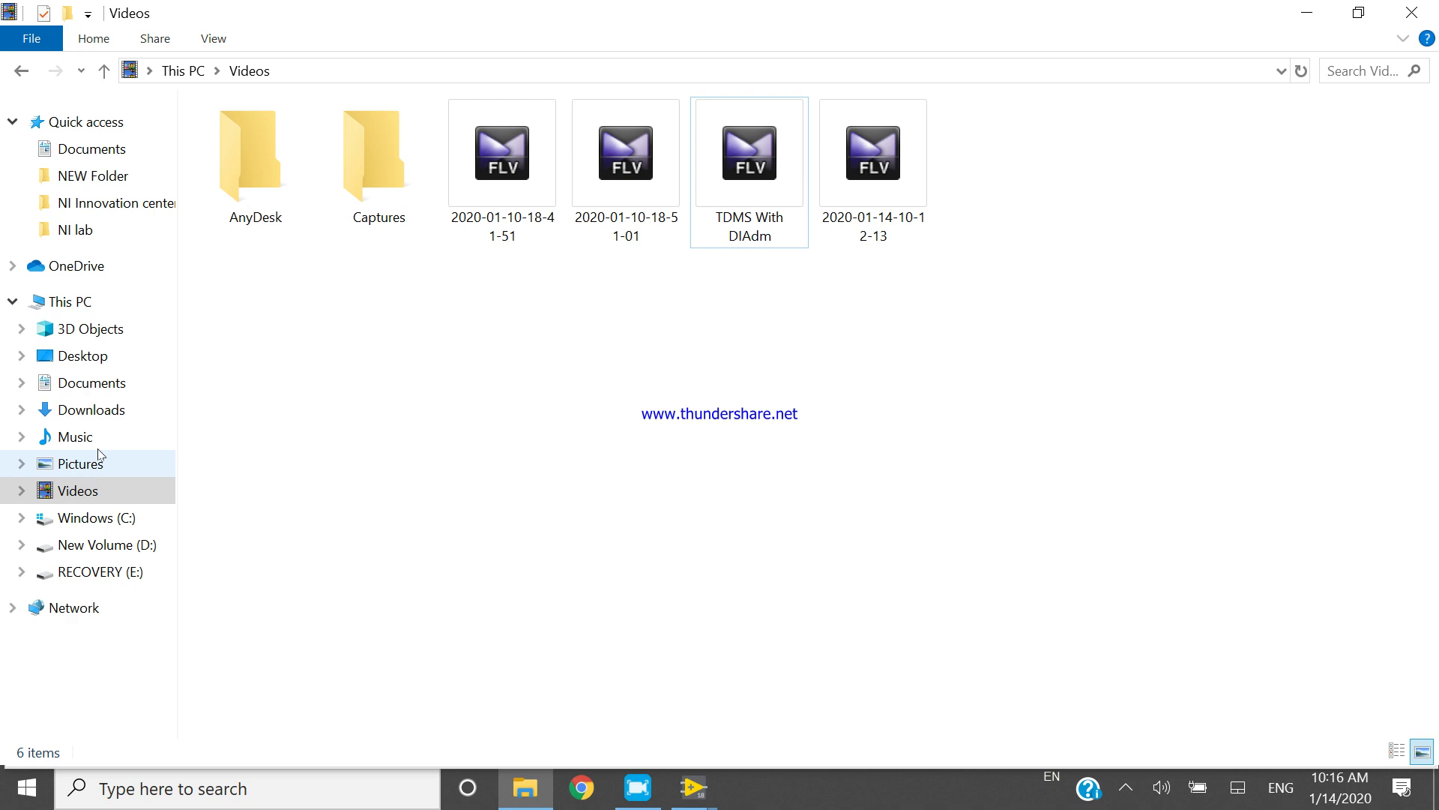
left_click(96, 383)
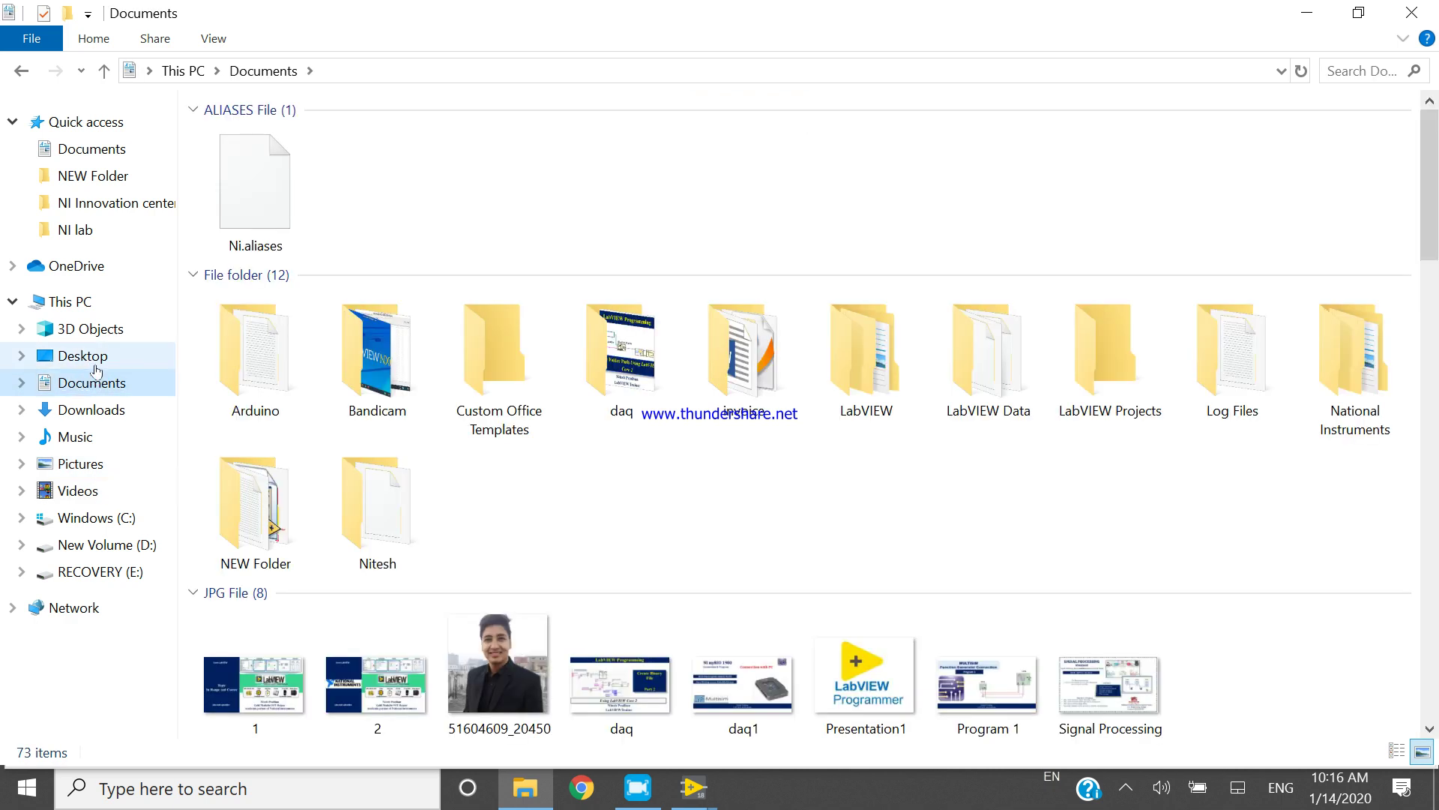
left_click(277, 213)
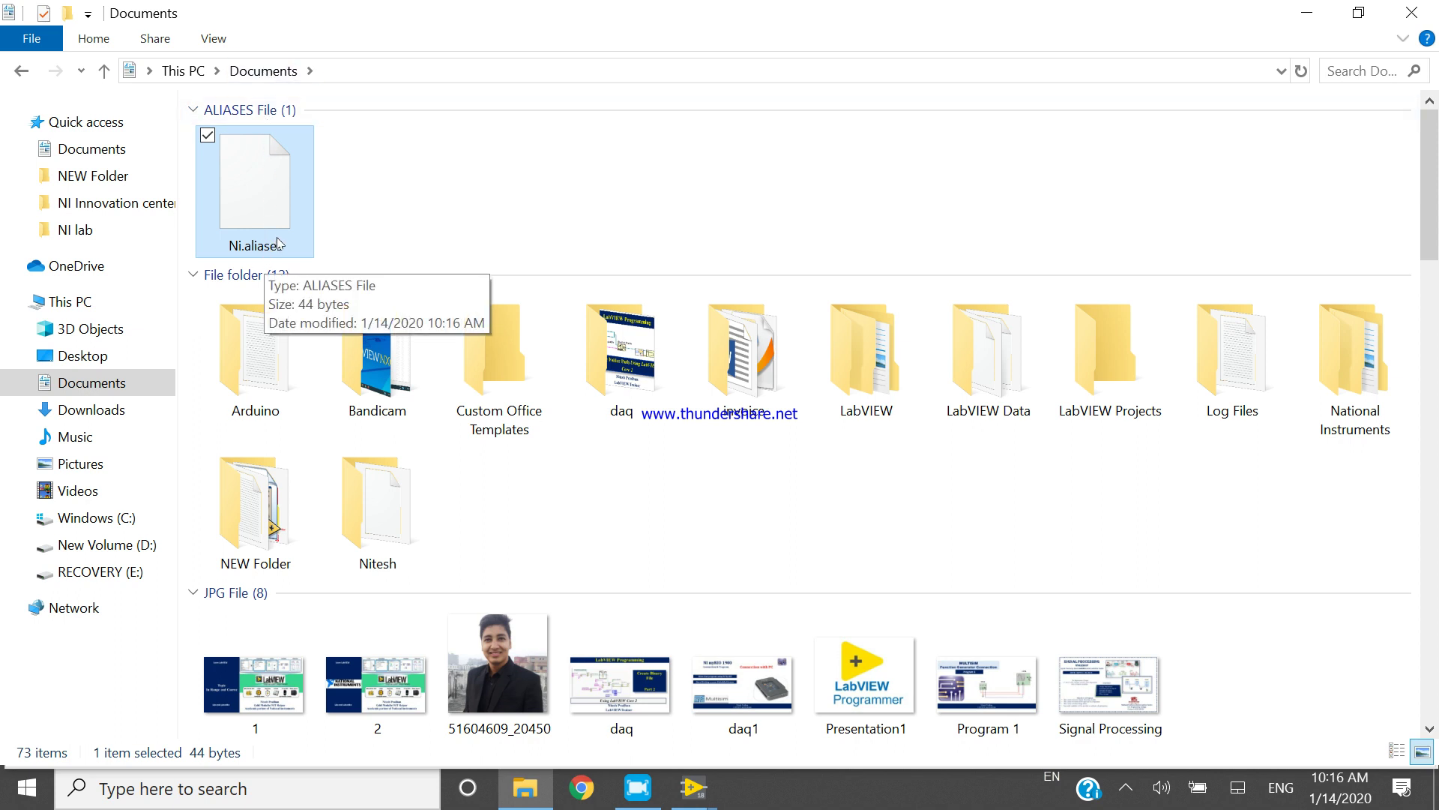
double_click(235, 519)
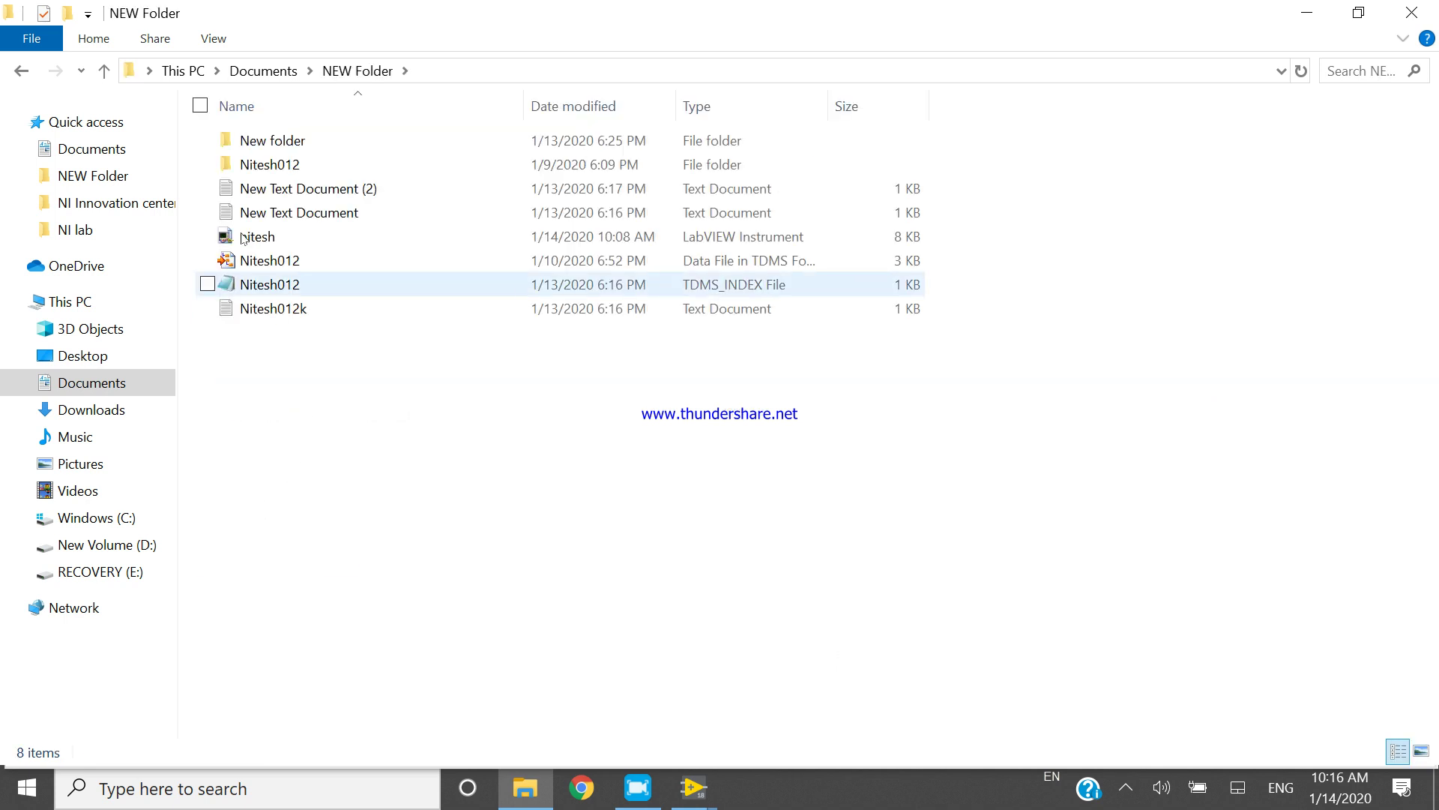
left_click(21, 72)
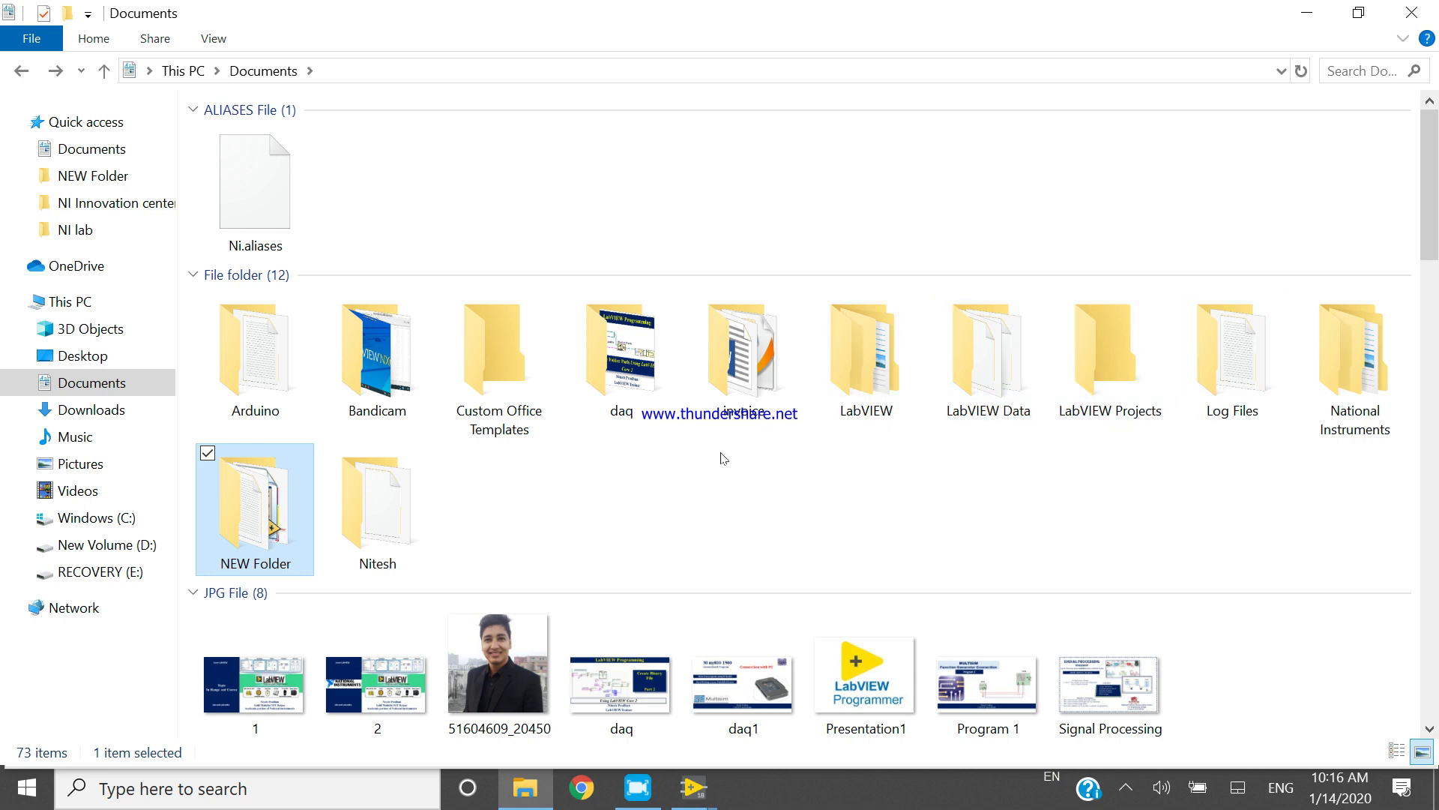
left_click(532, 799)
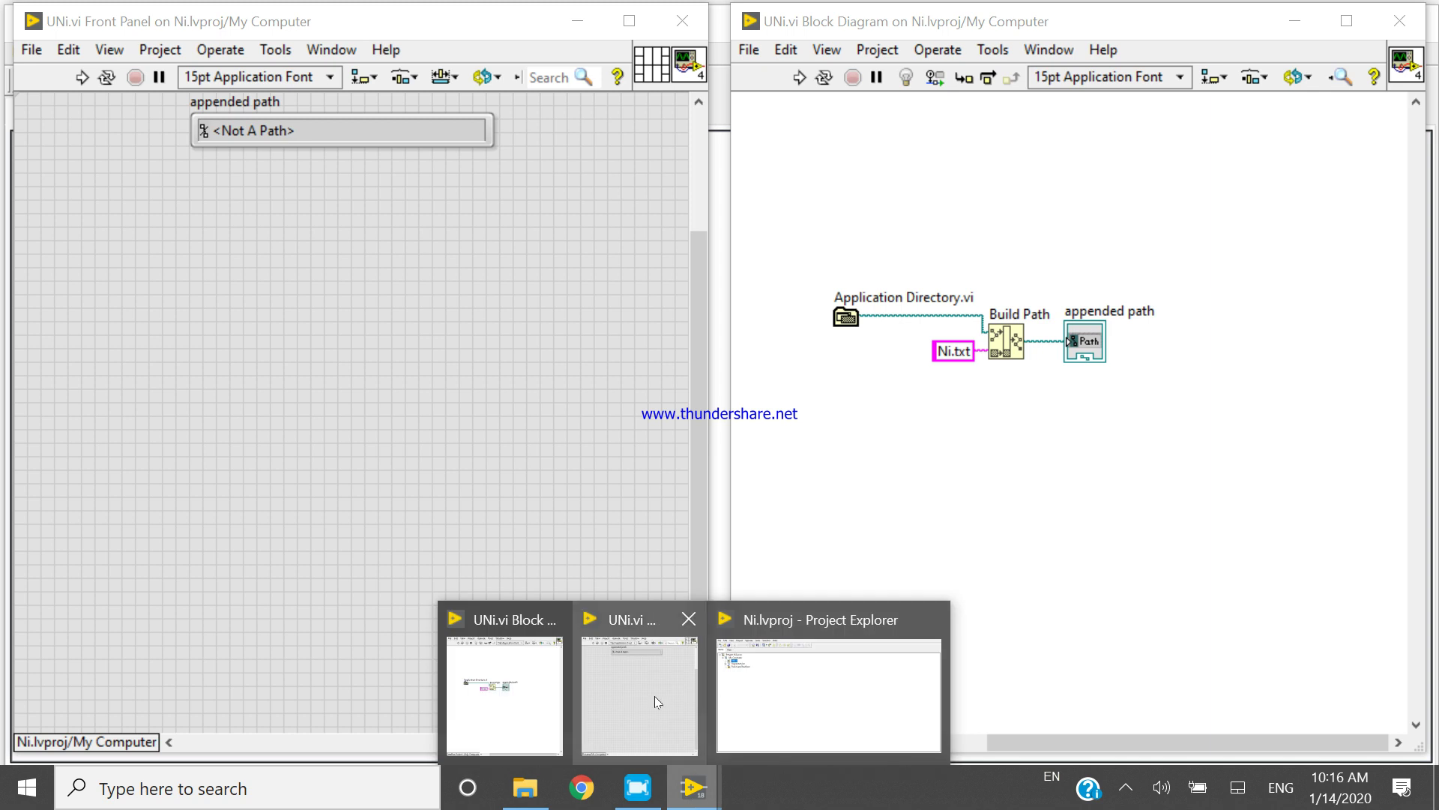
Step: Start Save As for UNi.vi, then cancel it without saving a copy
key("ctrl+a")
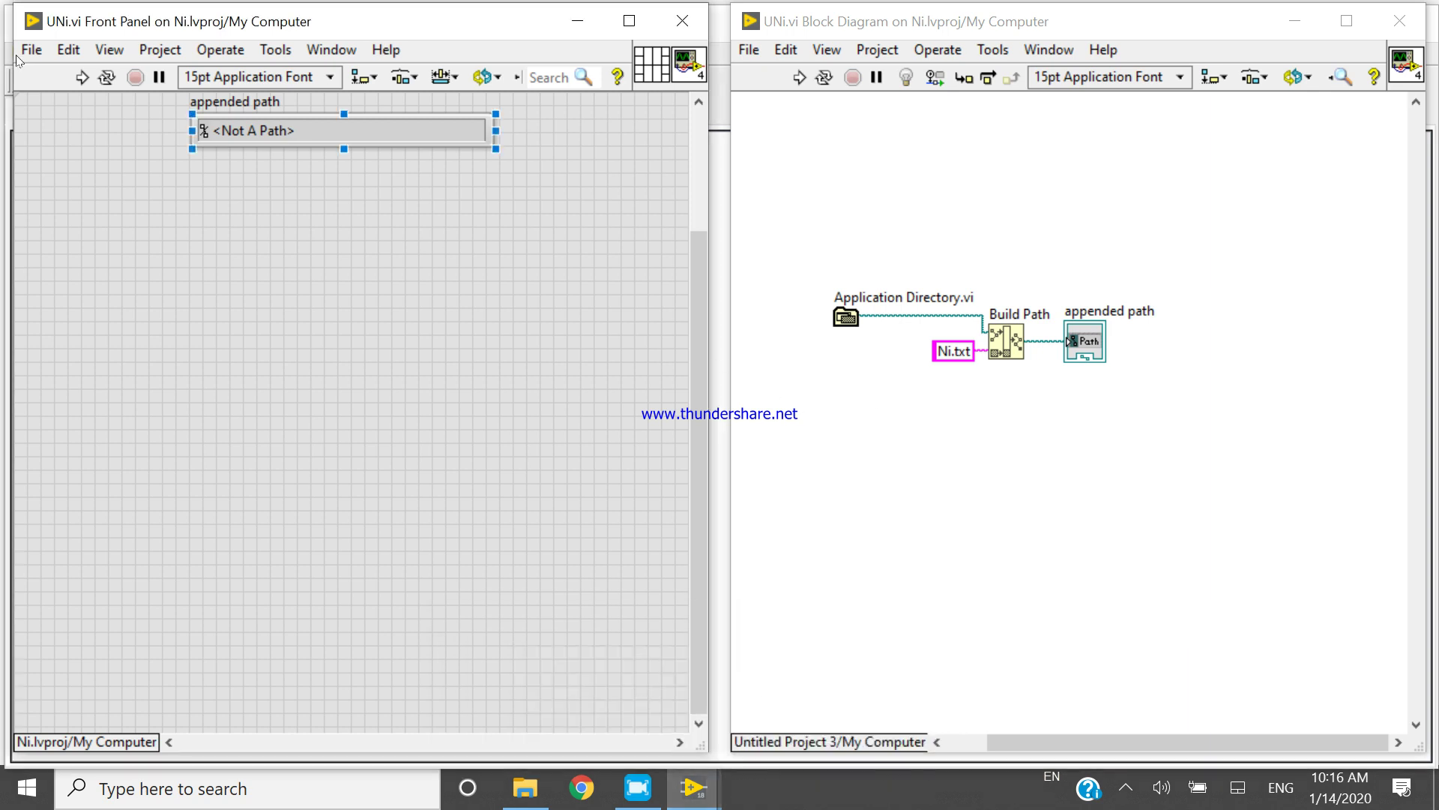
left_click(31, 49)
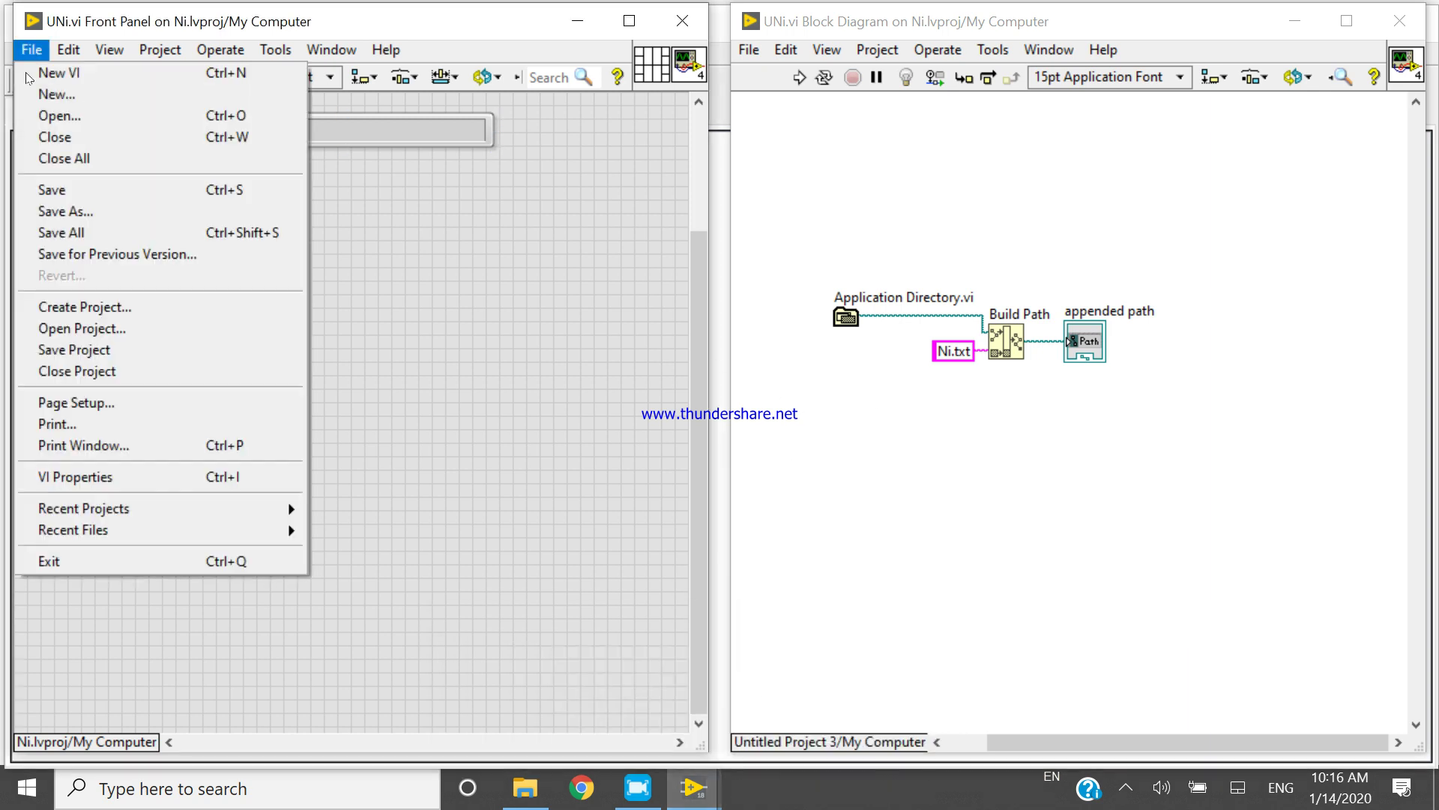
left_click(82, 212)
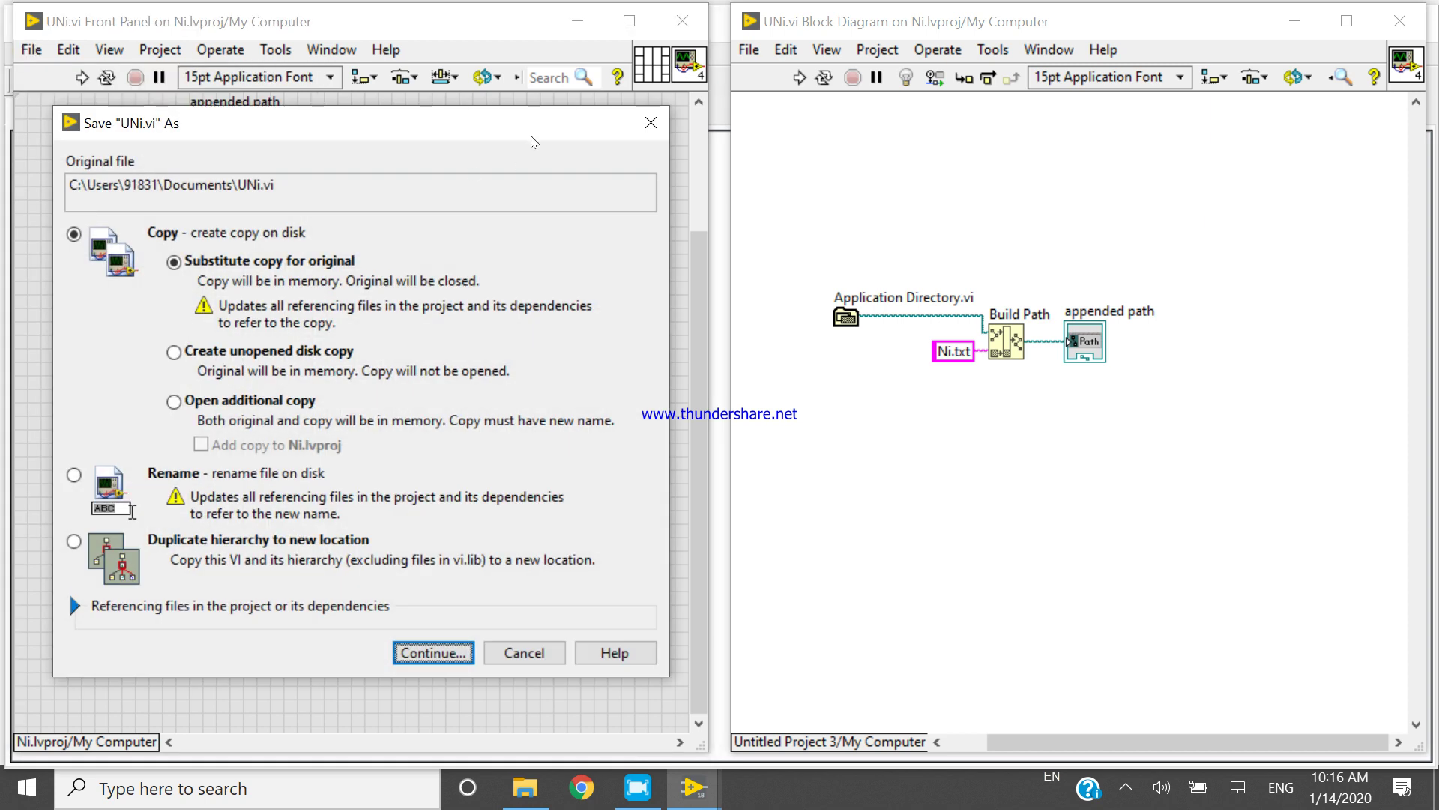
left_click(652, 123)
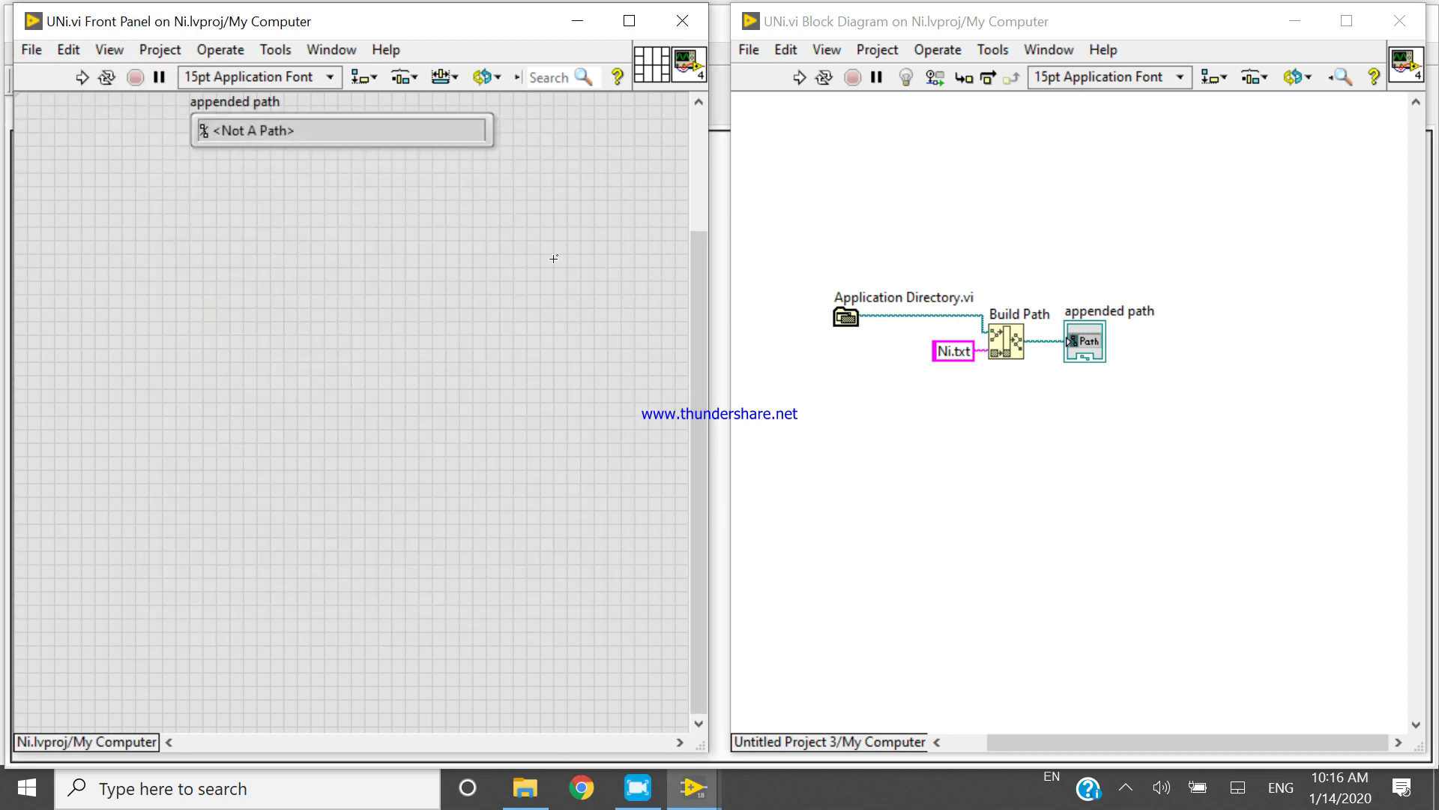
Step: Run UNi.vi to show Documents\Ni.txt, make the path indicator taller, and minimize the panel
left_click(82, 77)
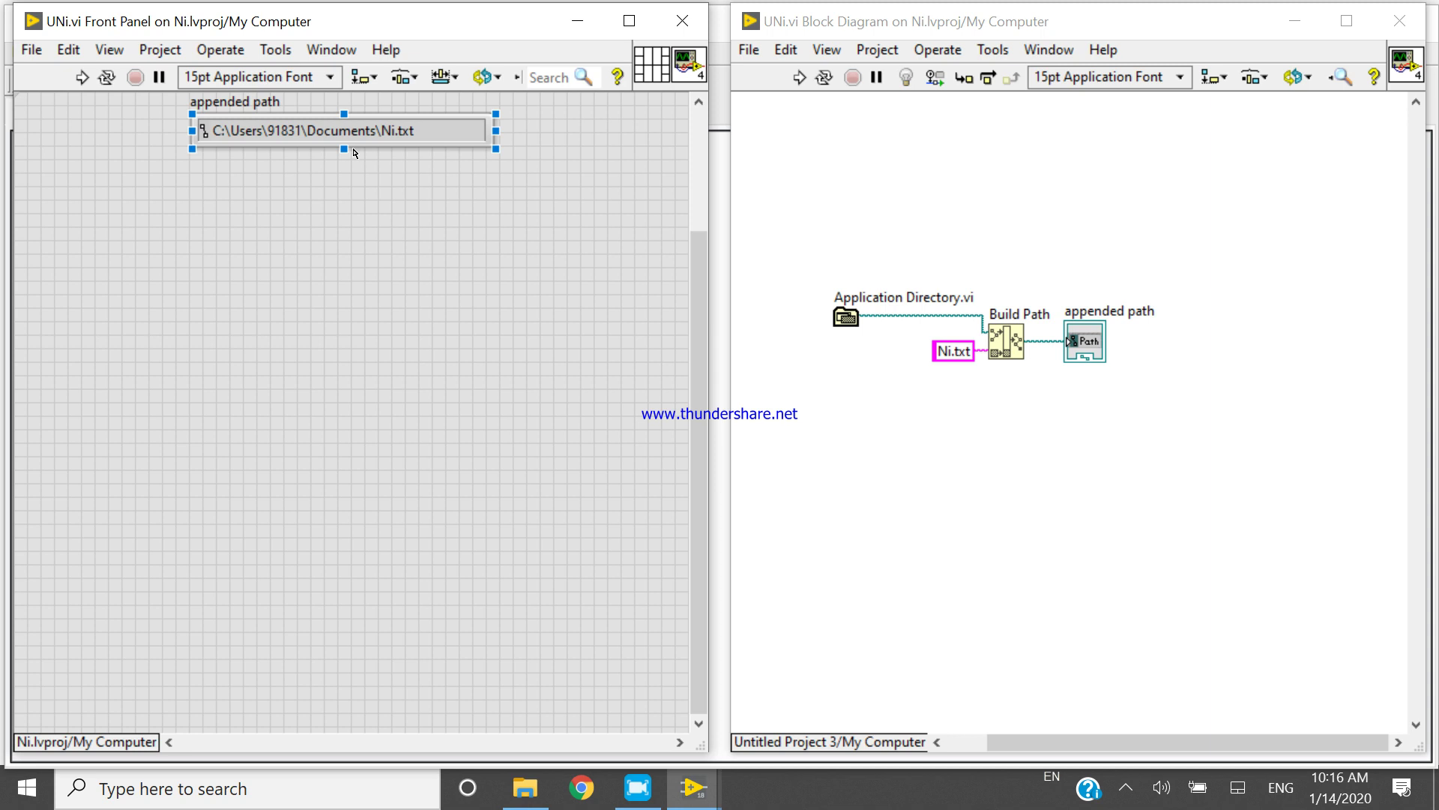
left_click_drag(344, 148, 344, 169)
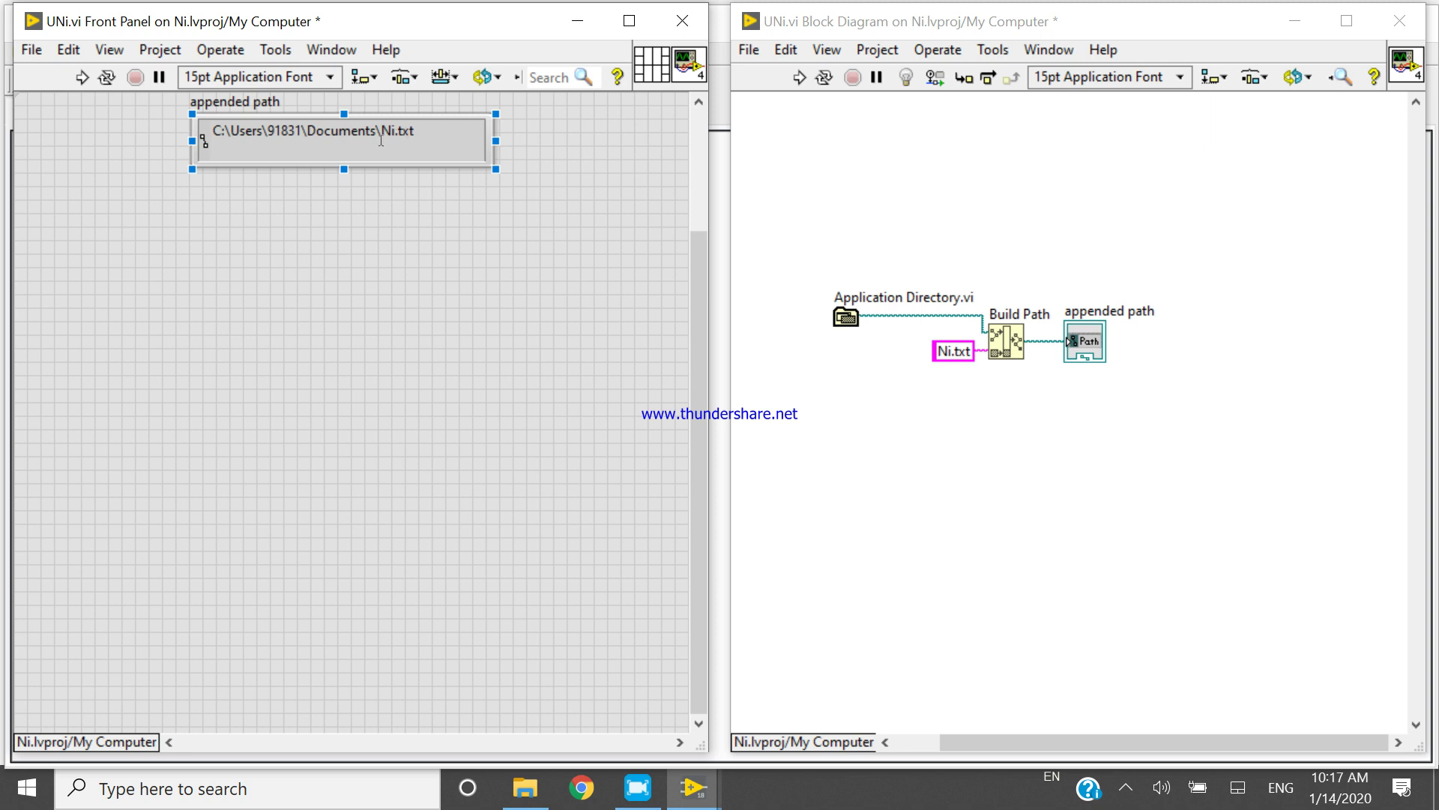
left_click(565, 35)
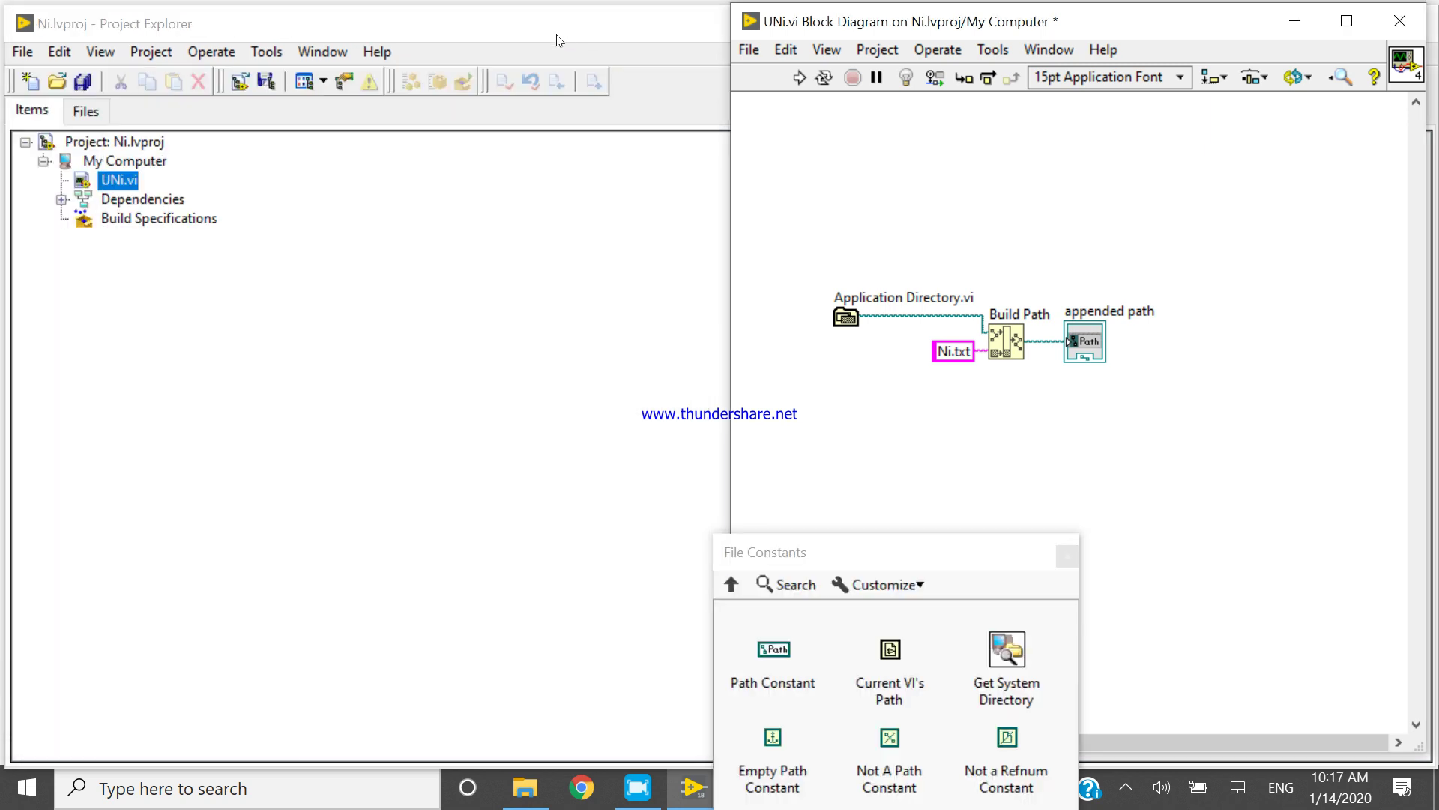
left_click(526, 787)
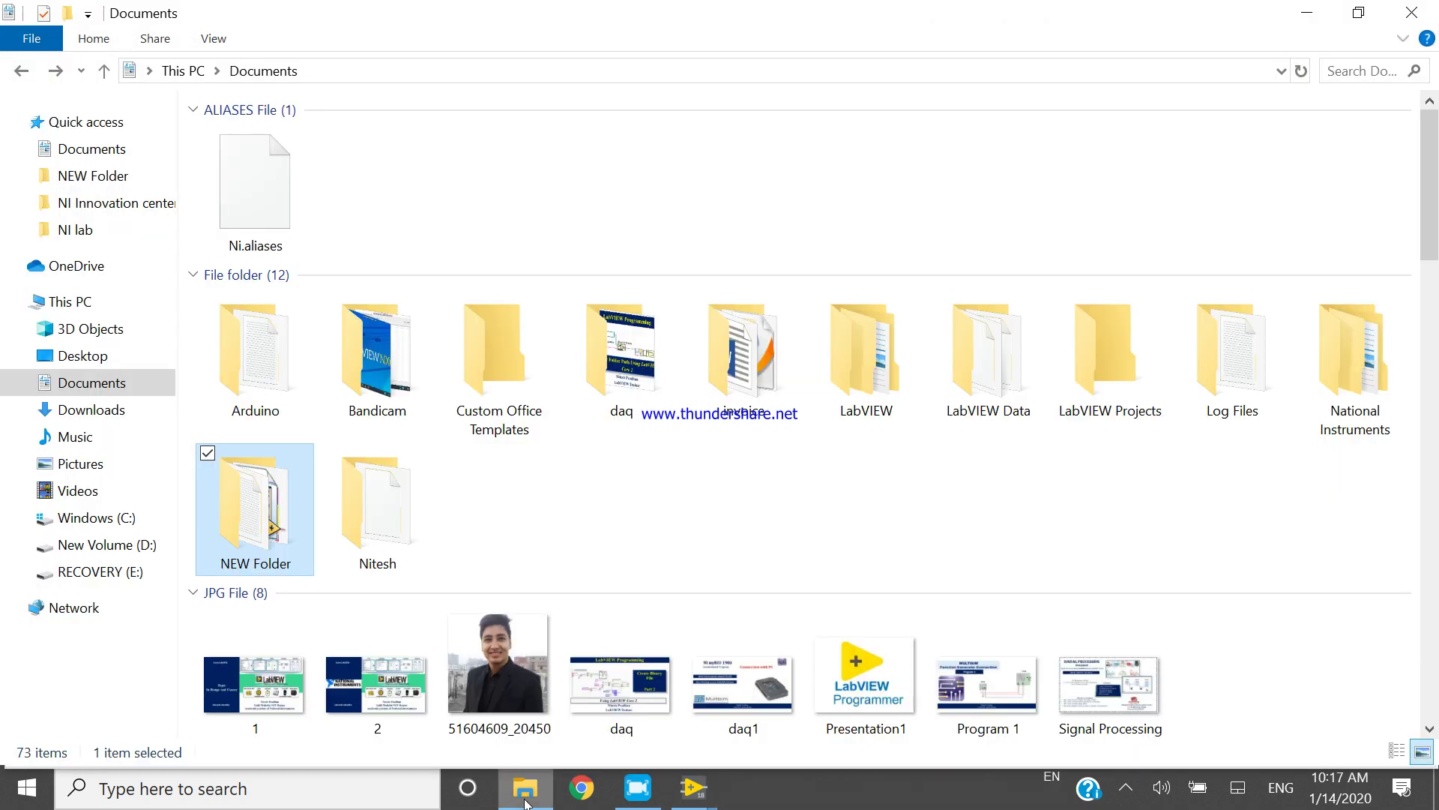
left_click(267, 228)
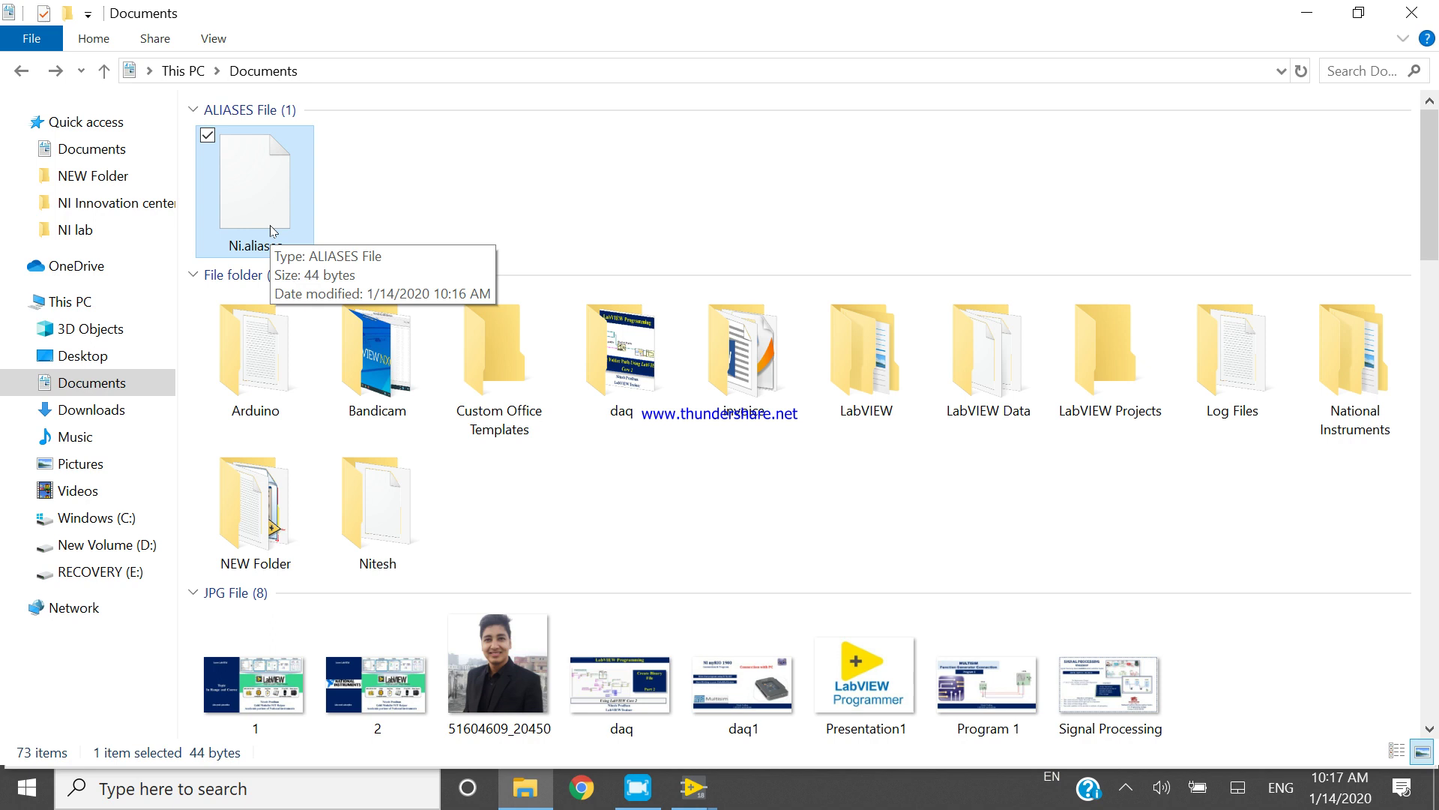
scroll(595, 451, "down", 5)
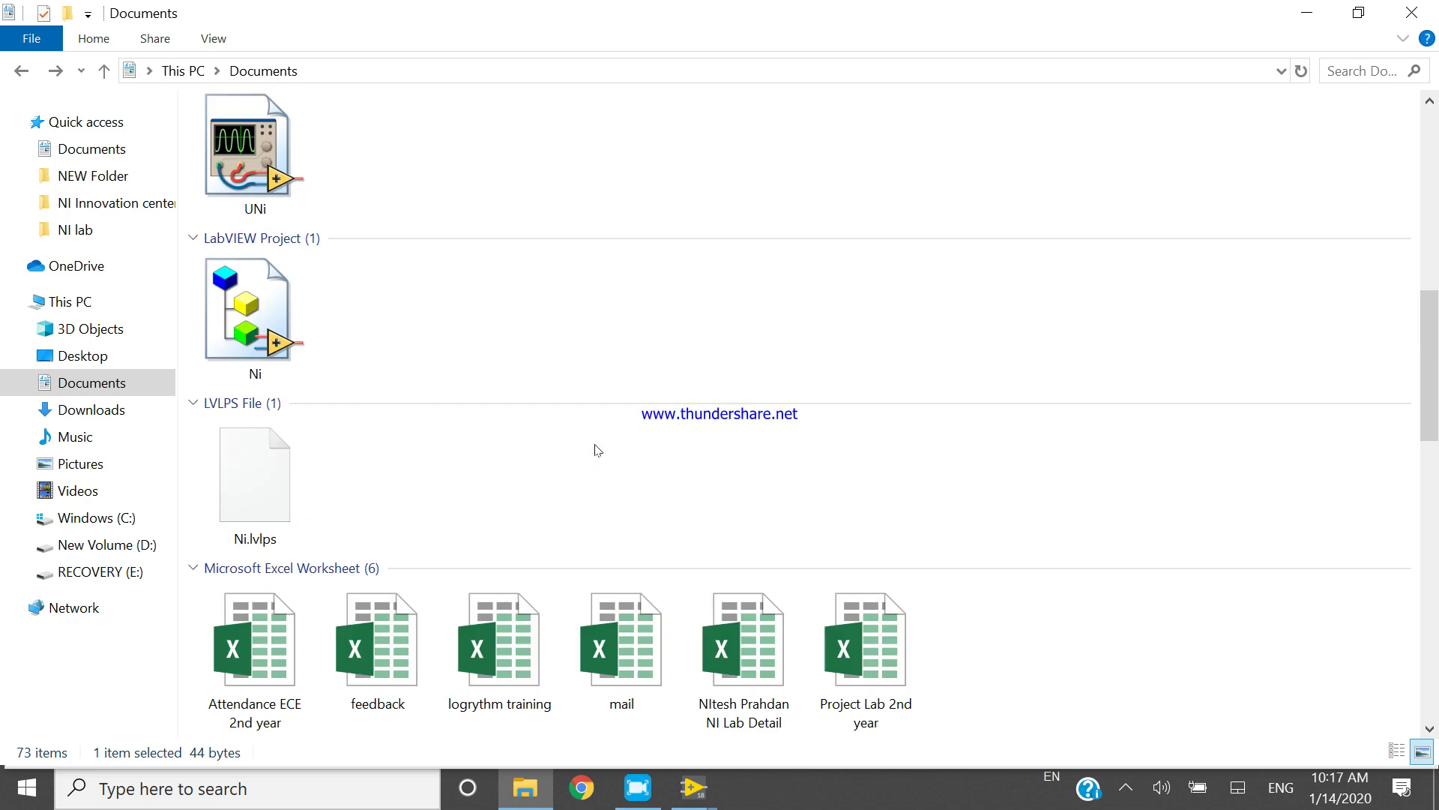
scroll(594, 450, "down", 5)
scroll(594, 450, "up", 5)
scroll(594, 450, "down", 2)
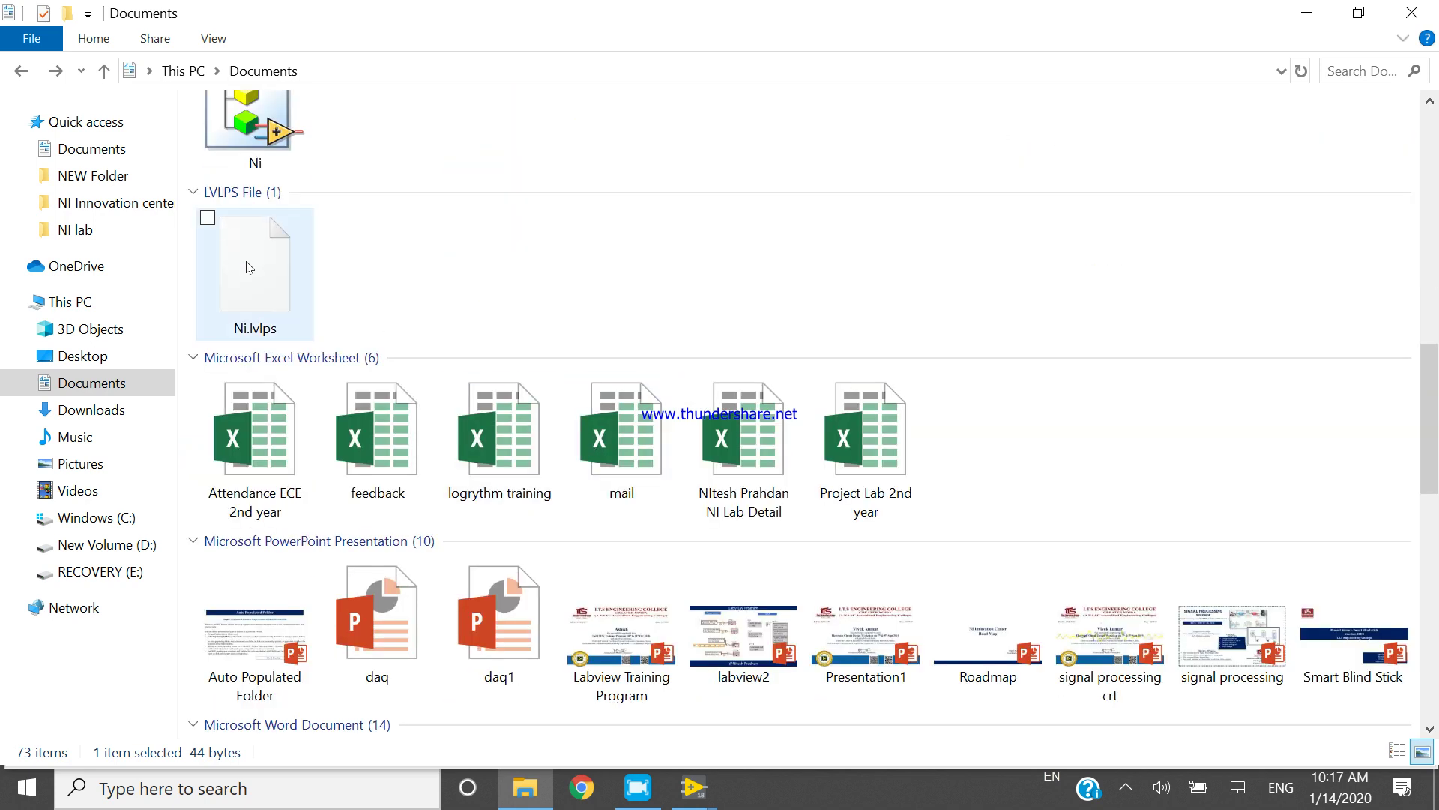
mouse_move(255, 270)
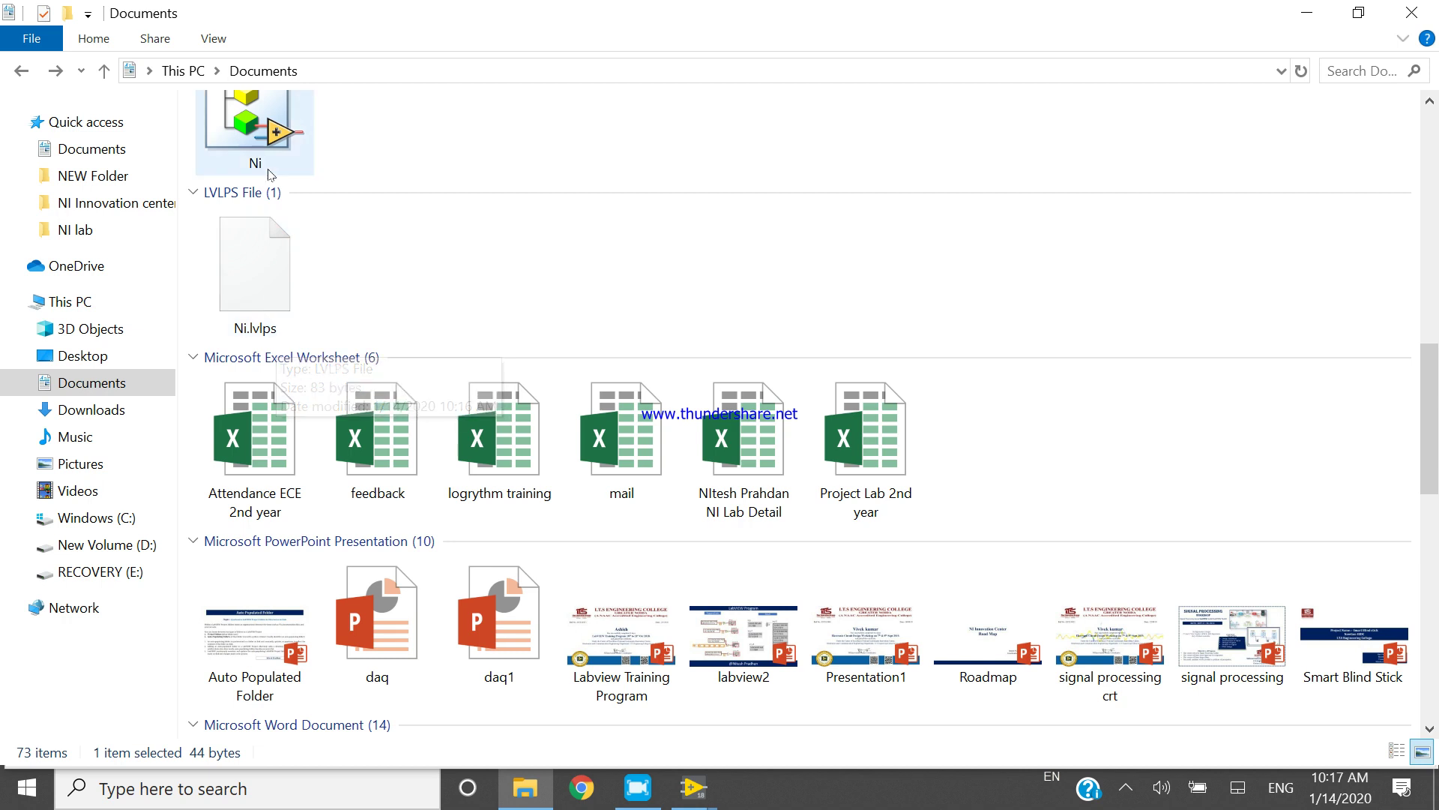
scroll(270, 174, "up", 2)
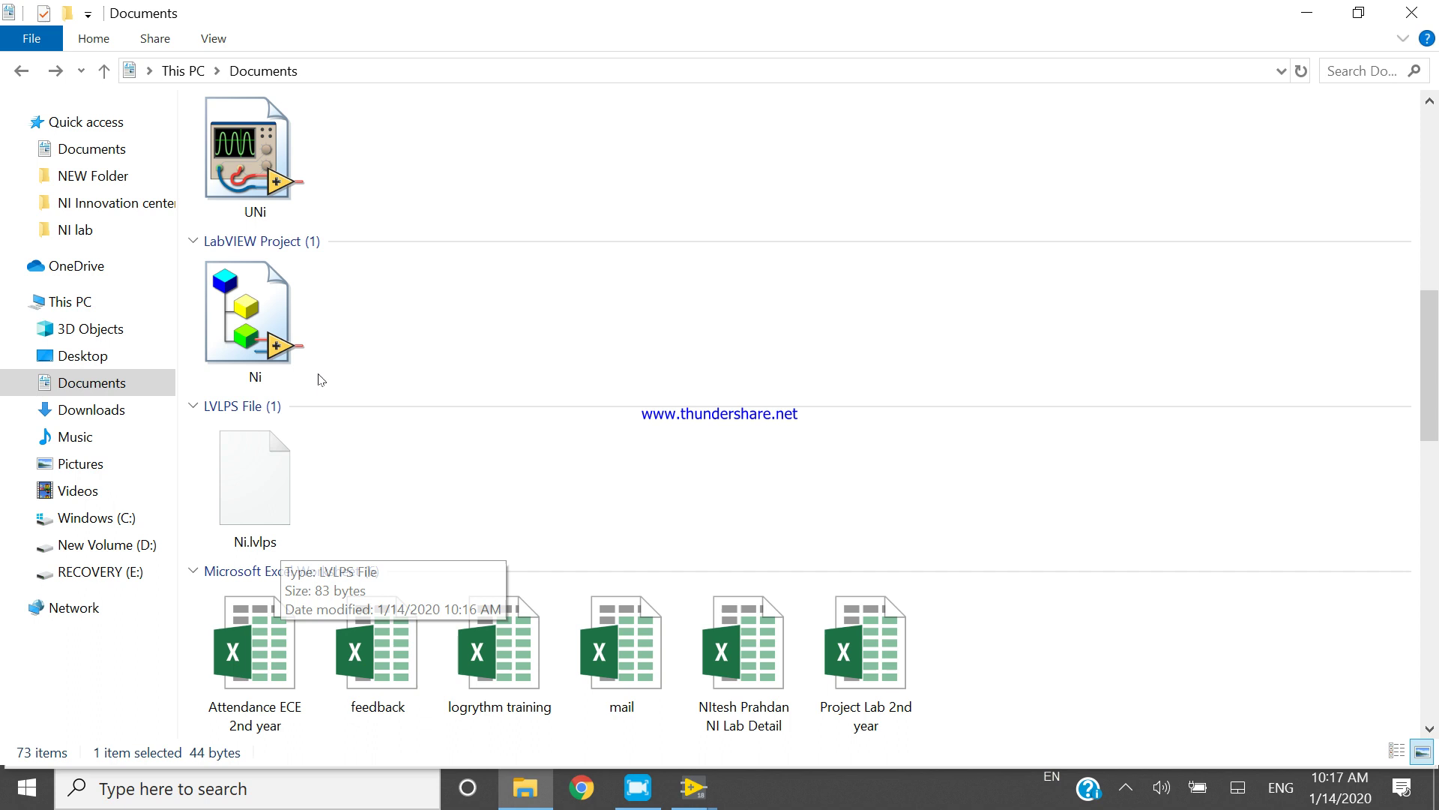
scroll(314, 249, "up", 5)
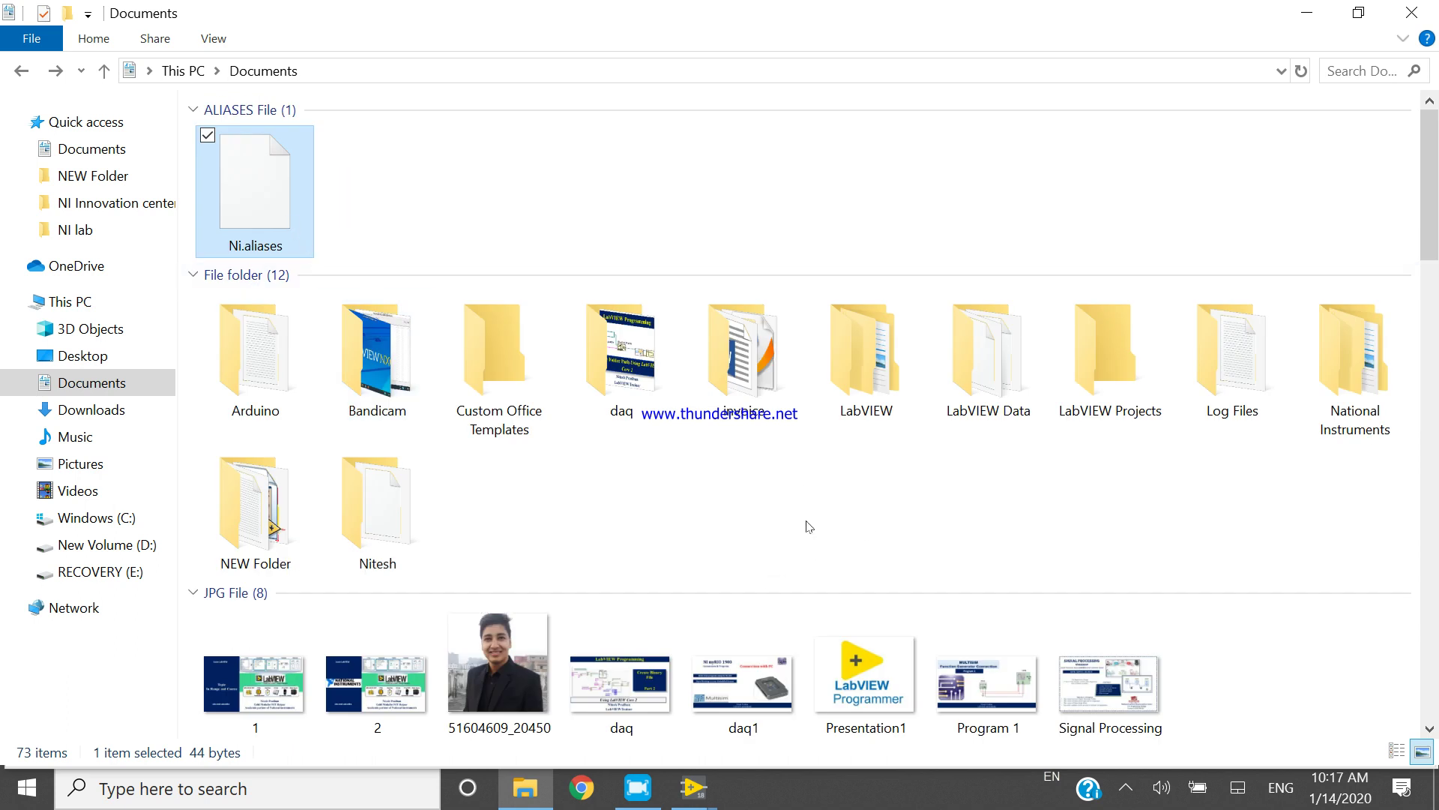
left_click(1307, 12)
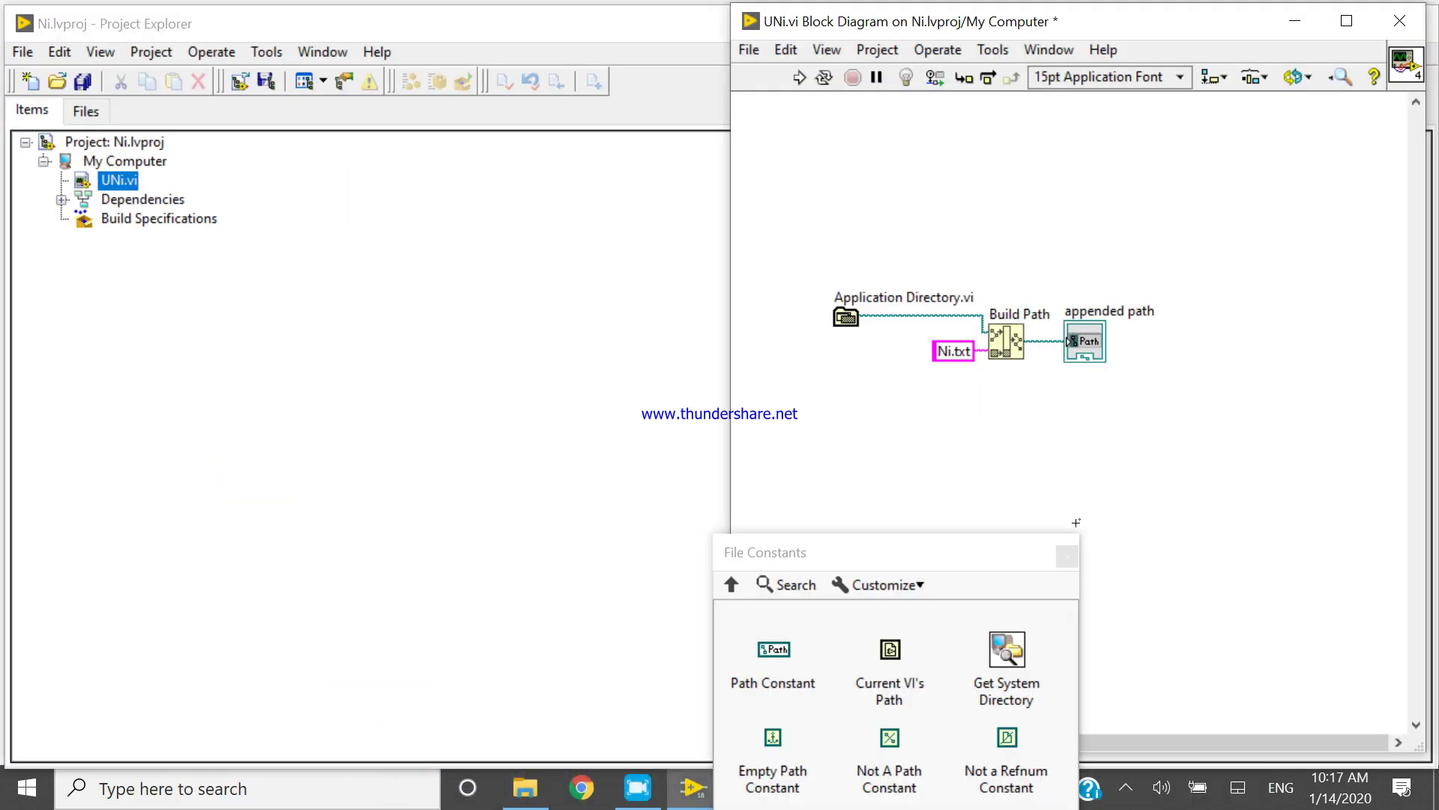
Step: Close the File Constants palette and save the Ni project
left_click(1075, 551)
left_click(899, 297)
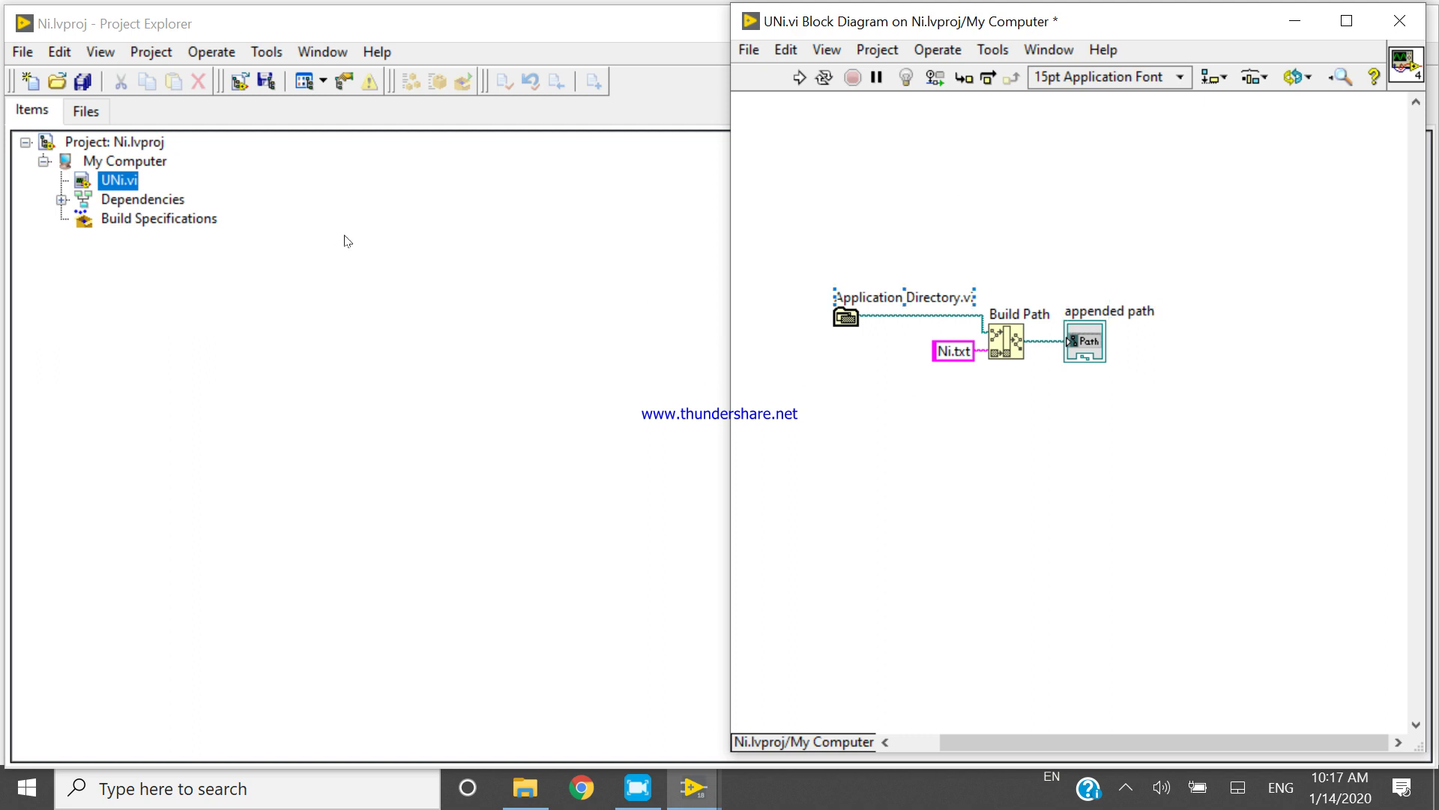
left_click(22, 52)
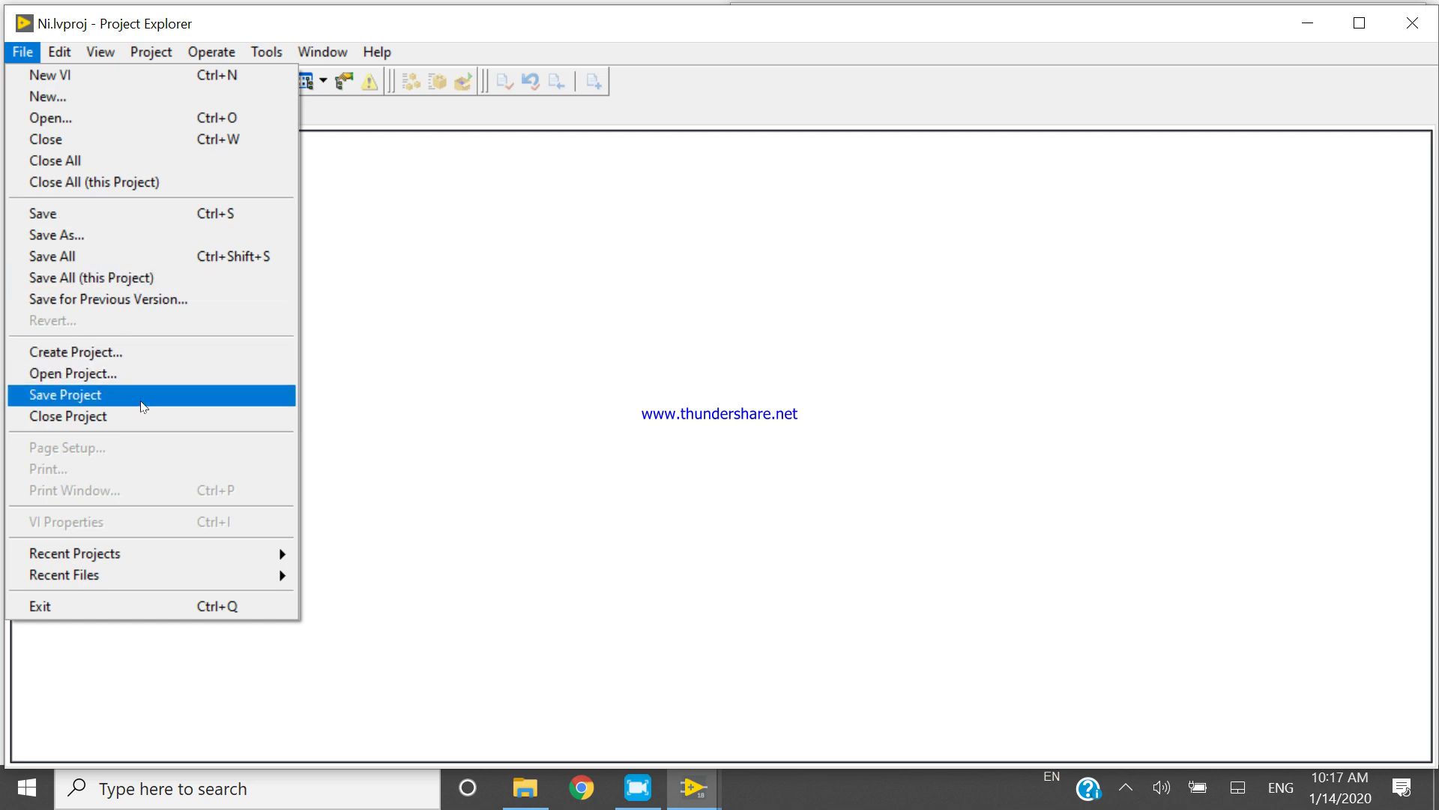
left_click(140, 403)
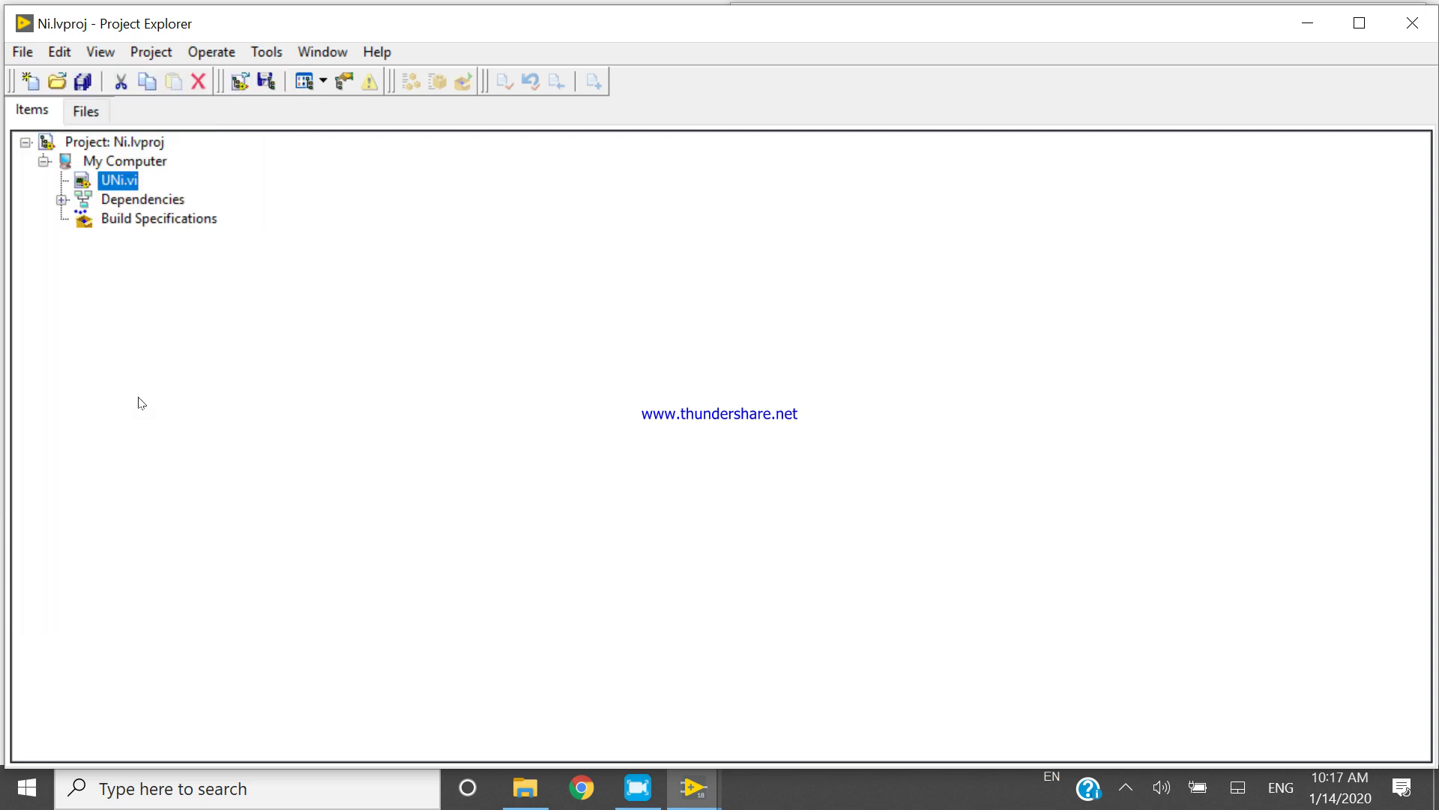
Step: Save a copy of the Ni project into Documents\NEW Folder under the name Ni
left_click(22, 52)
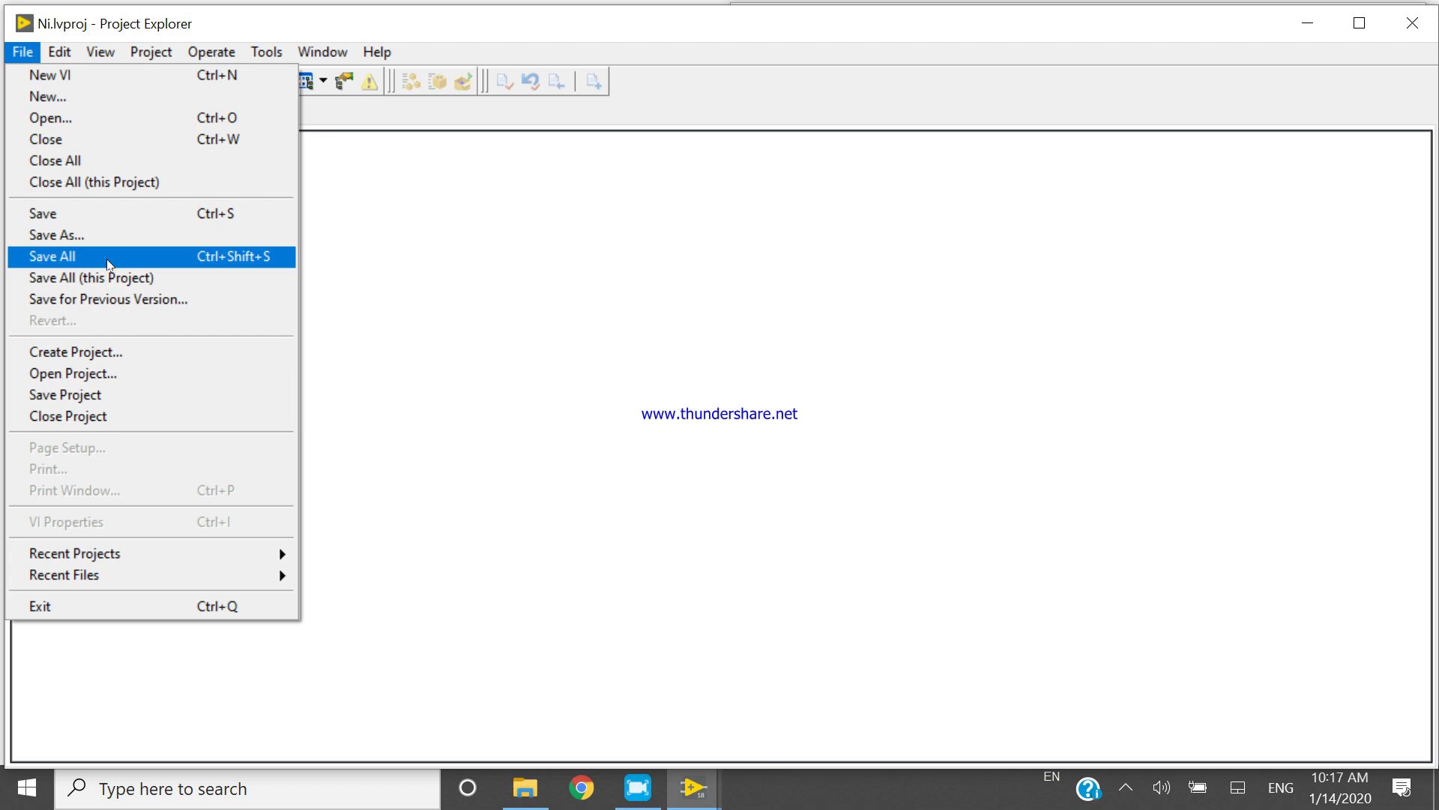
left_click(107, 235)
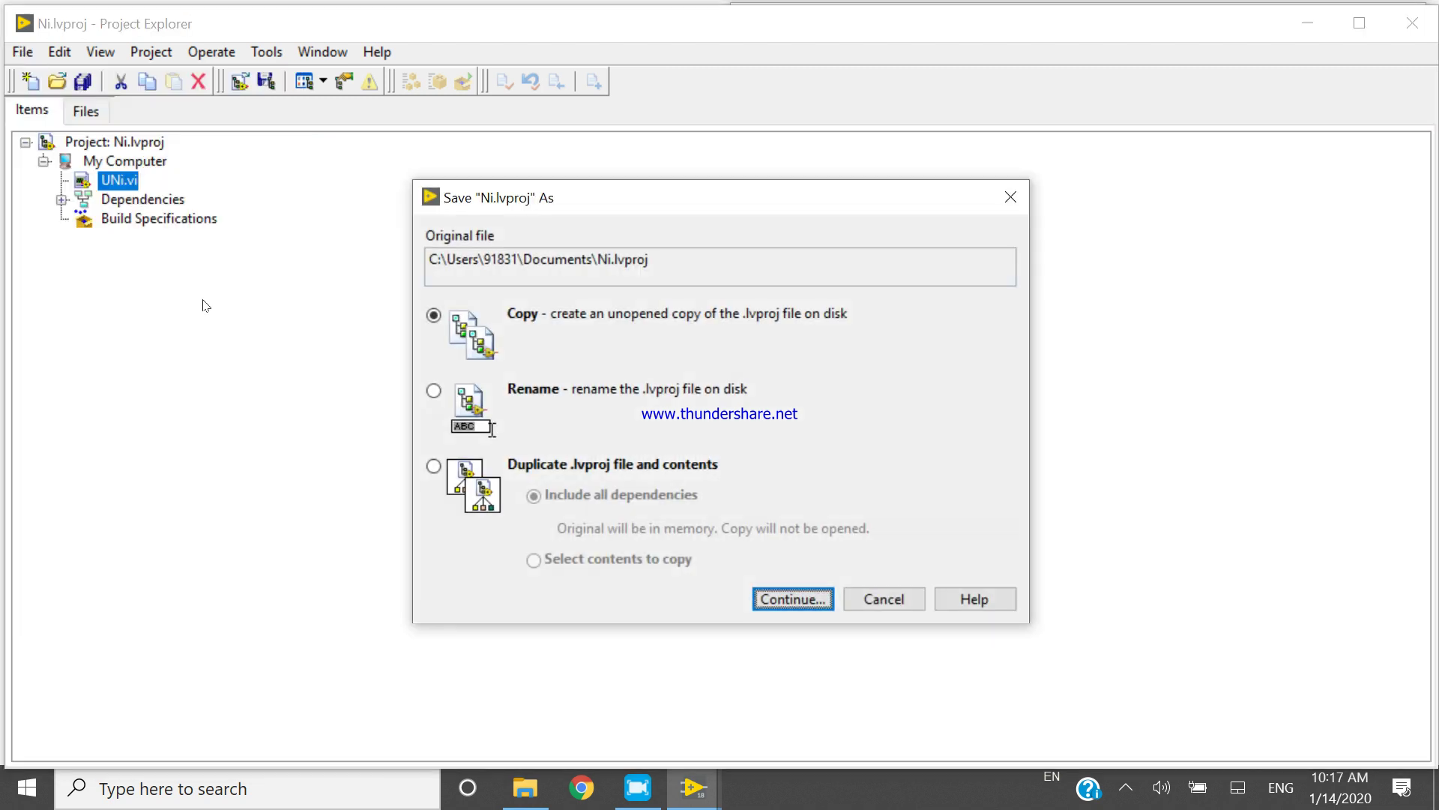
left_click(818, 599)
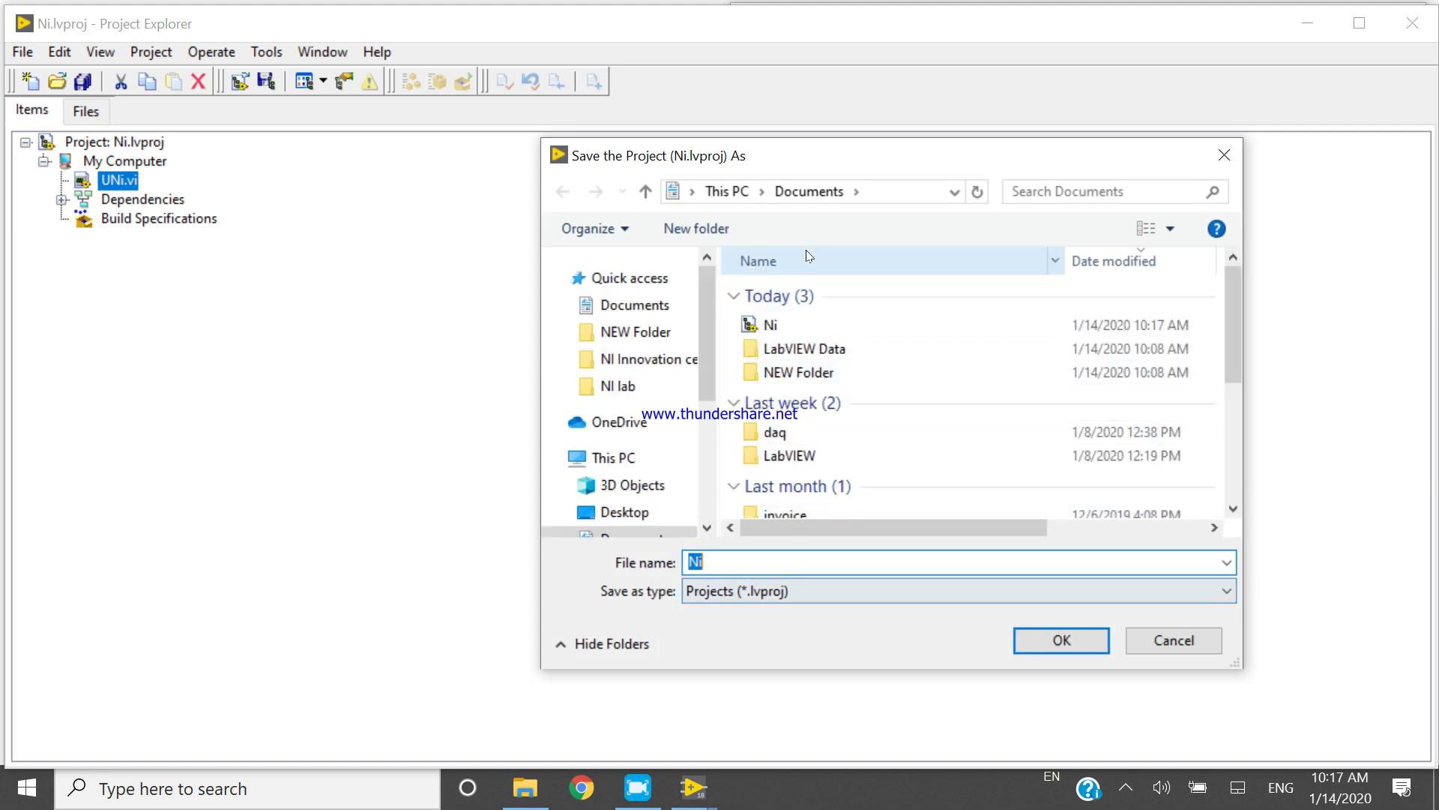
left_click(817, 369)
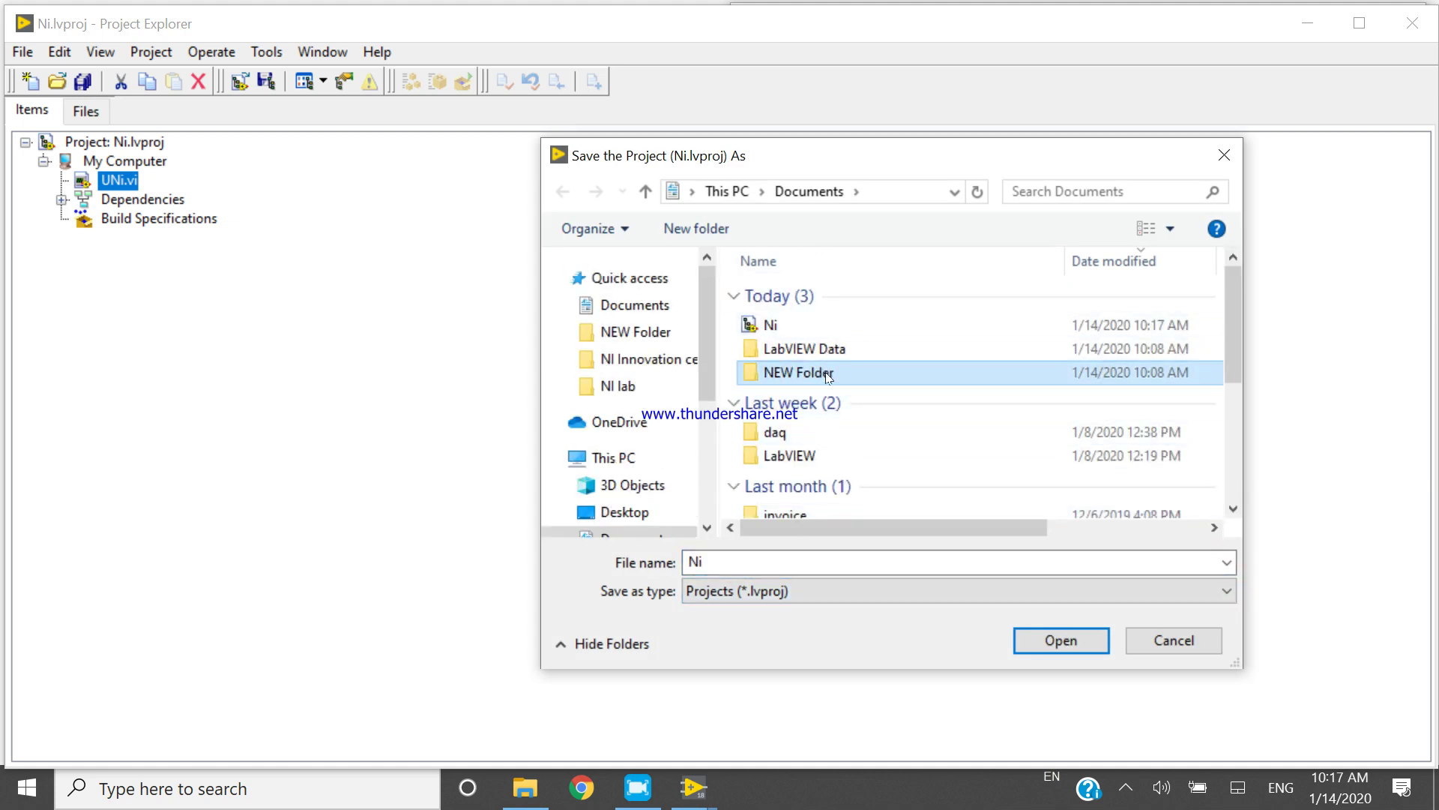
double_click(822, 379)
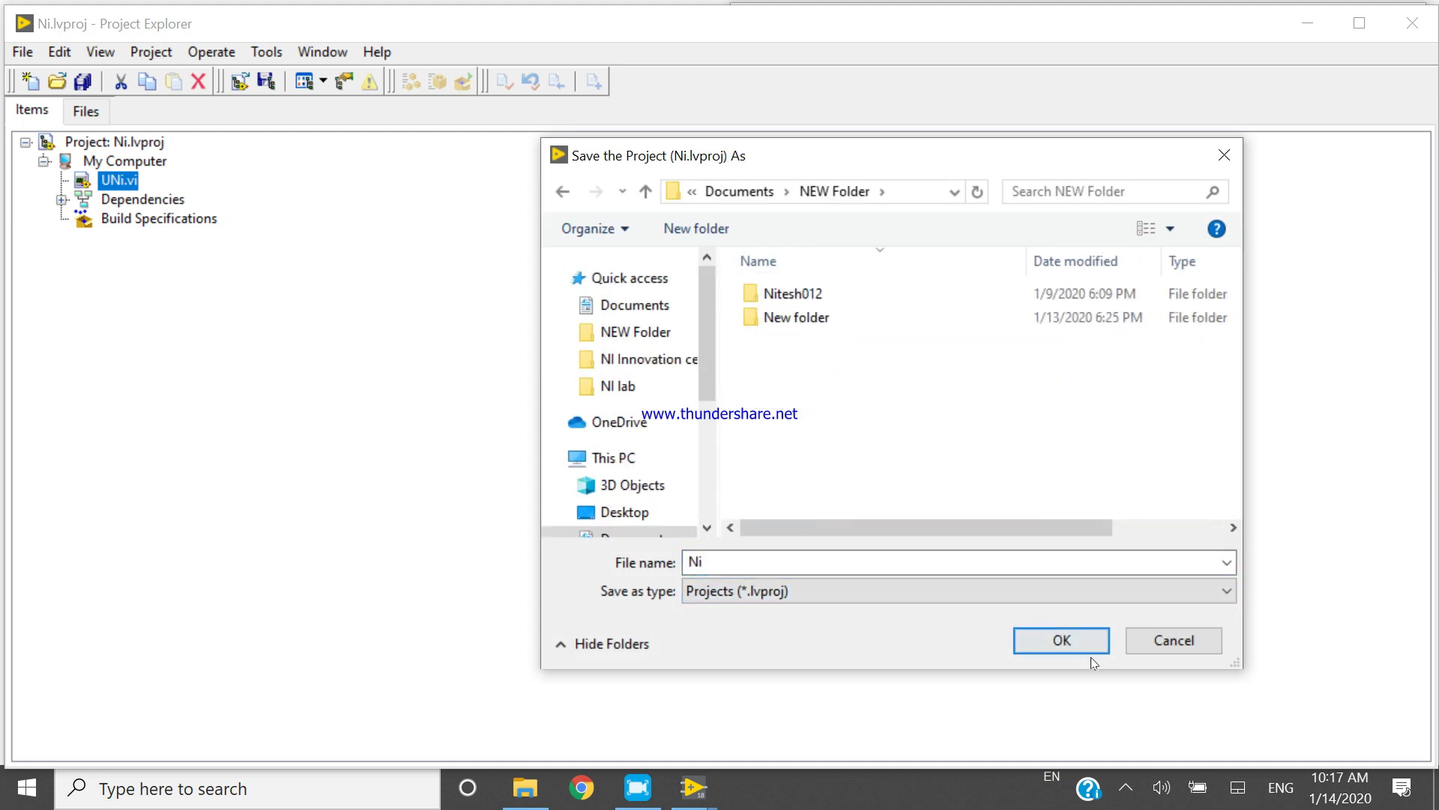
left_click(1077, 641)
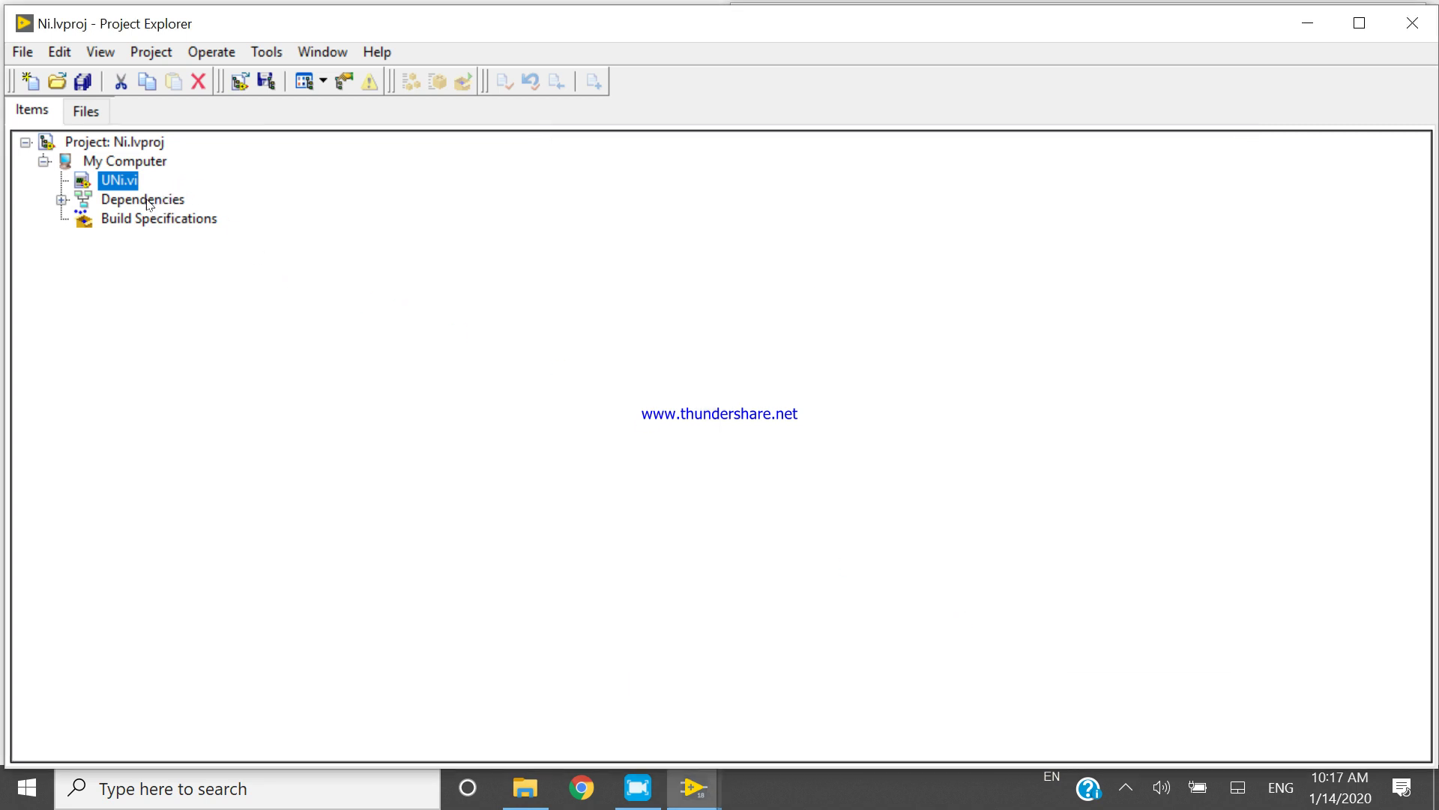
left_click(23, 52)
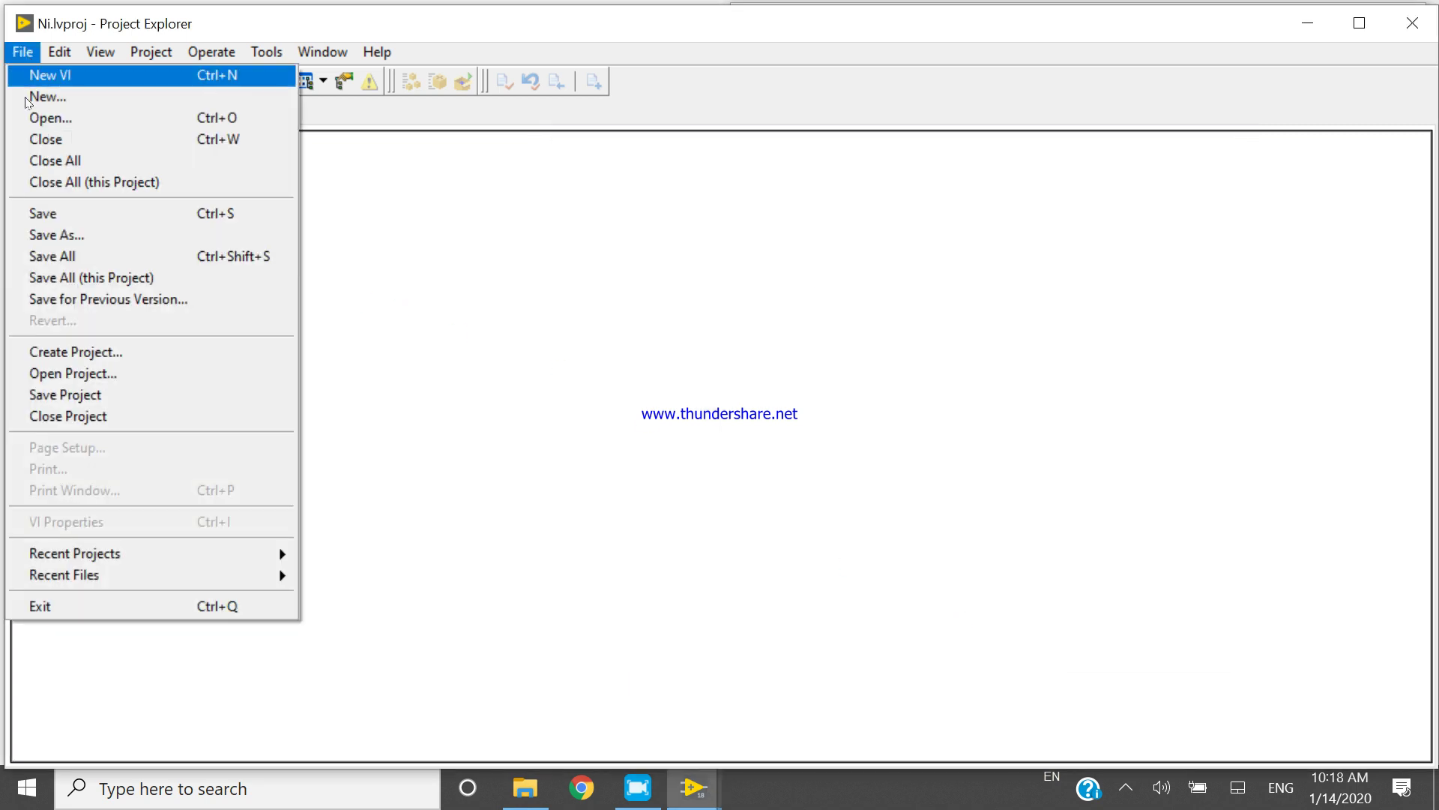
left_click(84, 383)
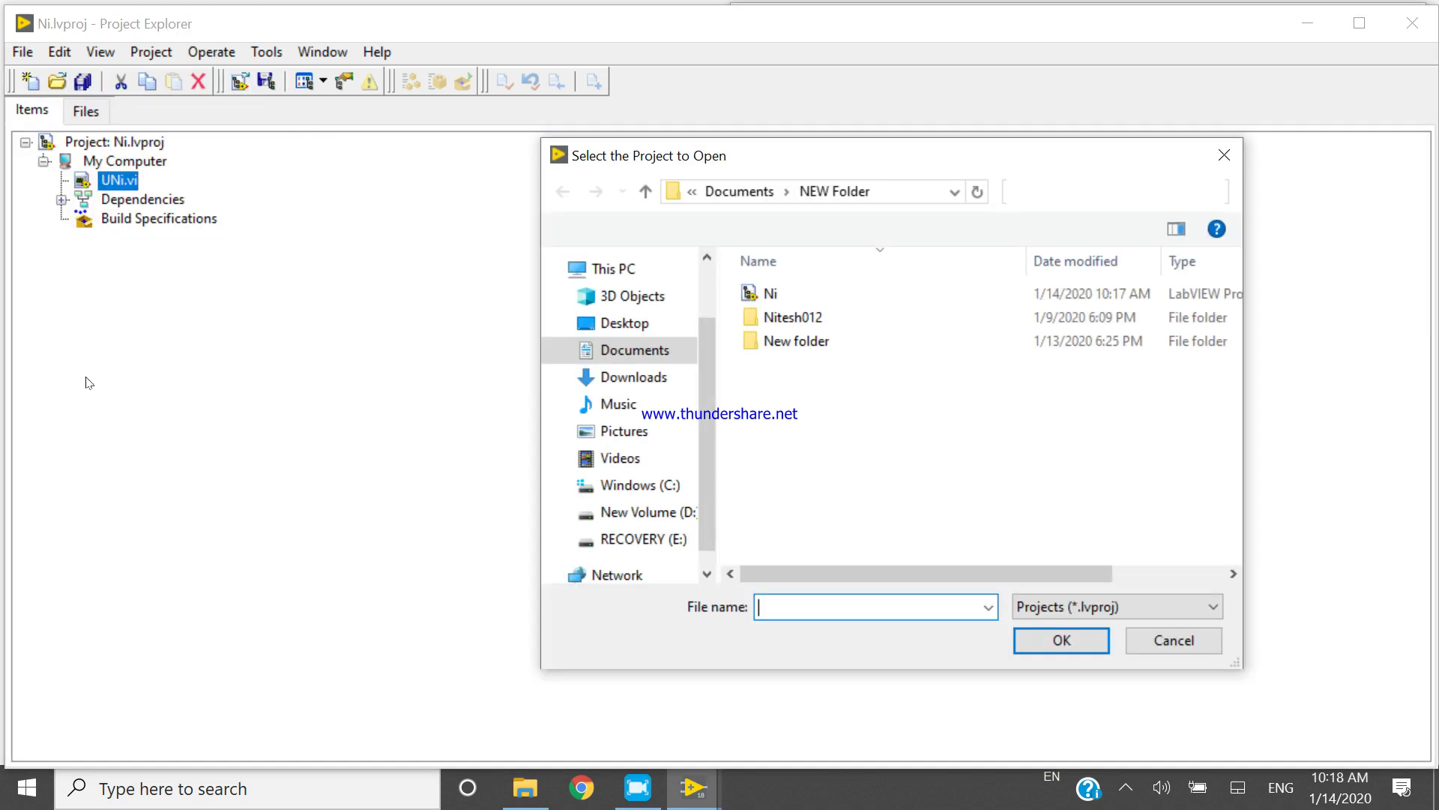
mouse_move(624, 428)
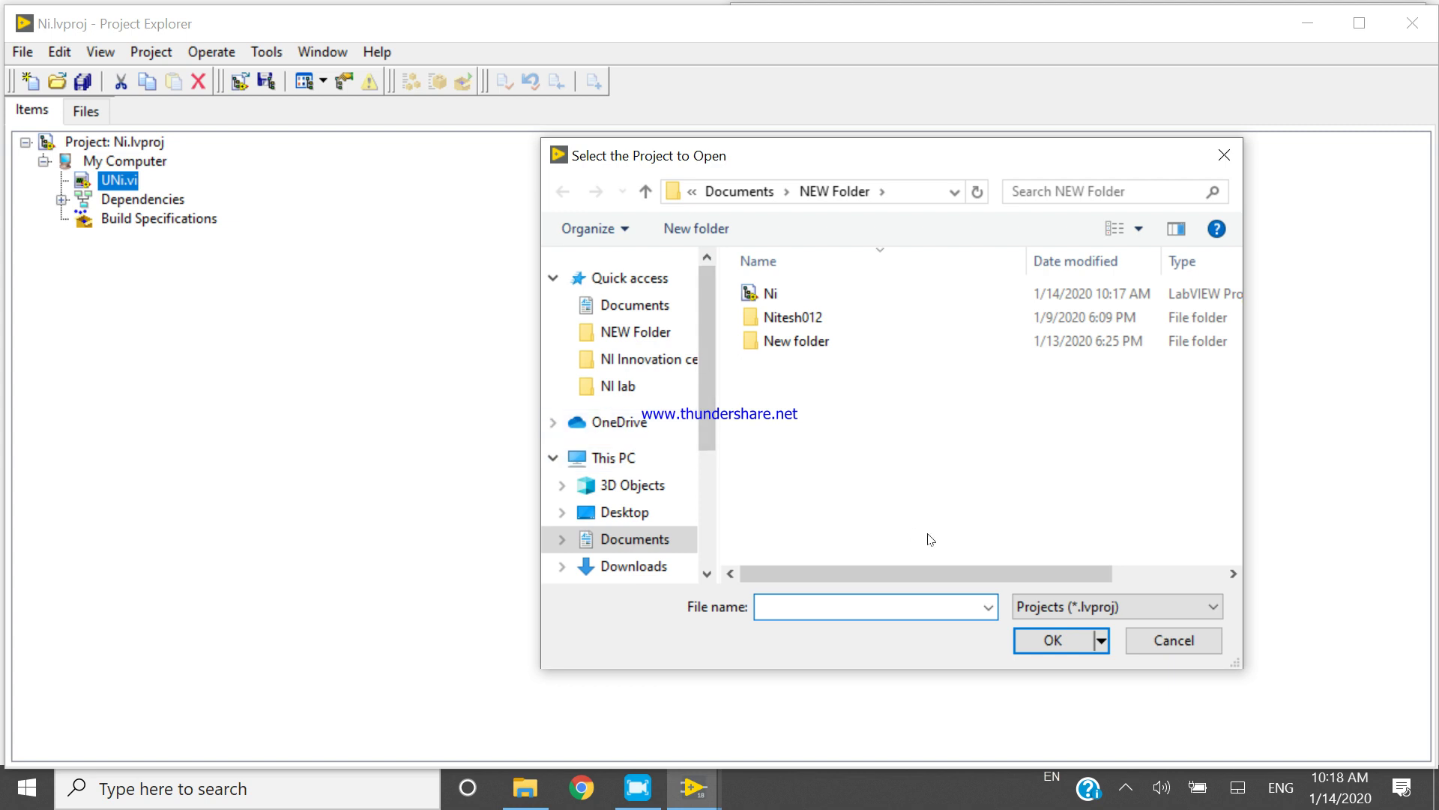
left_click(818, 352)
double_click(818, 353)
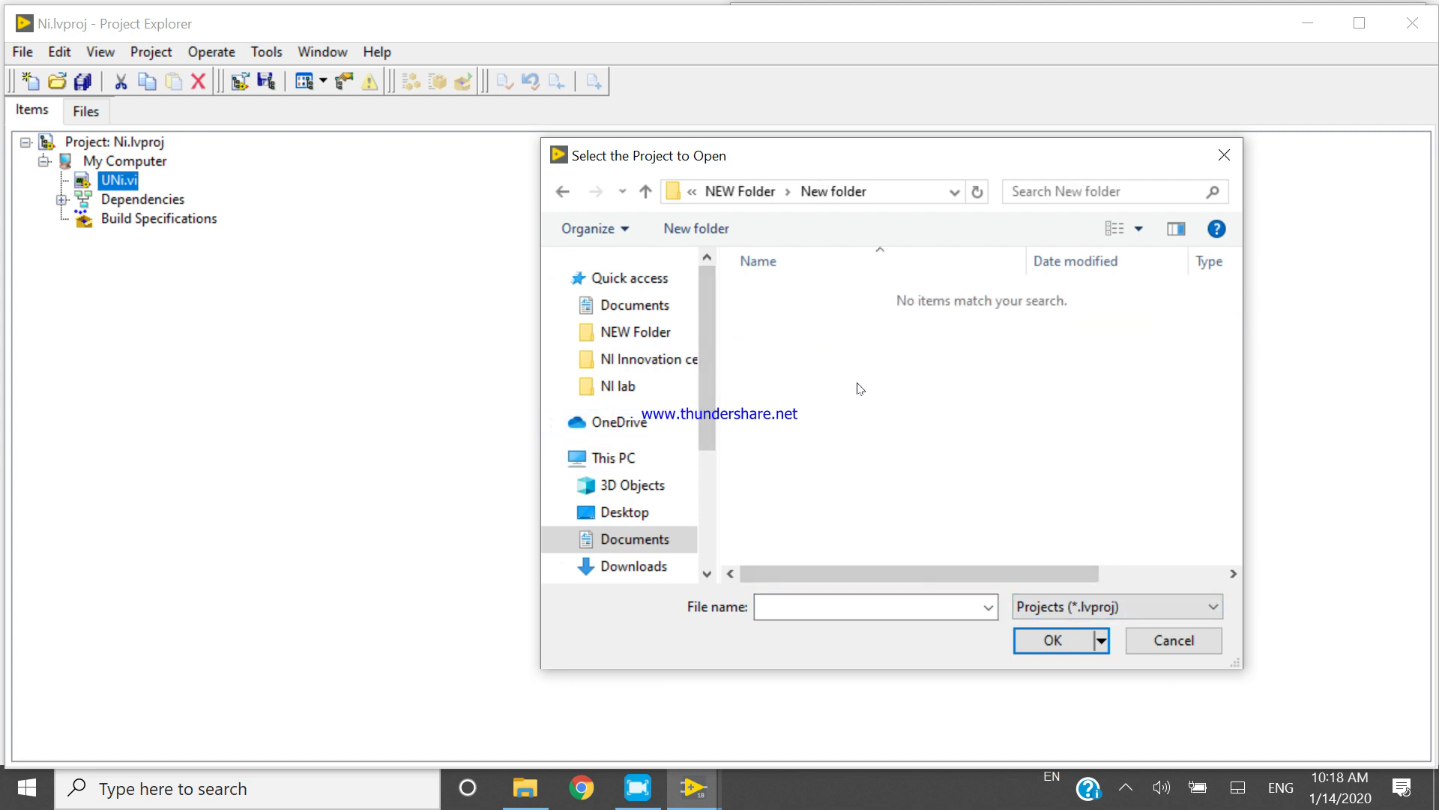
left_click(562, 192)
left_click(953, 602)
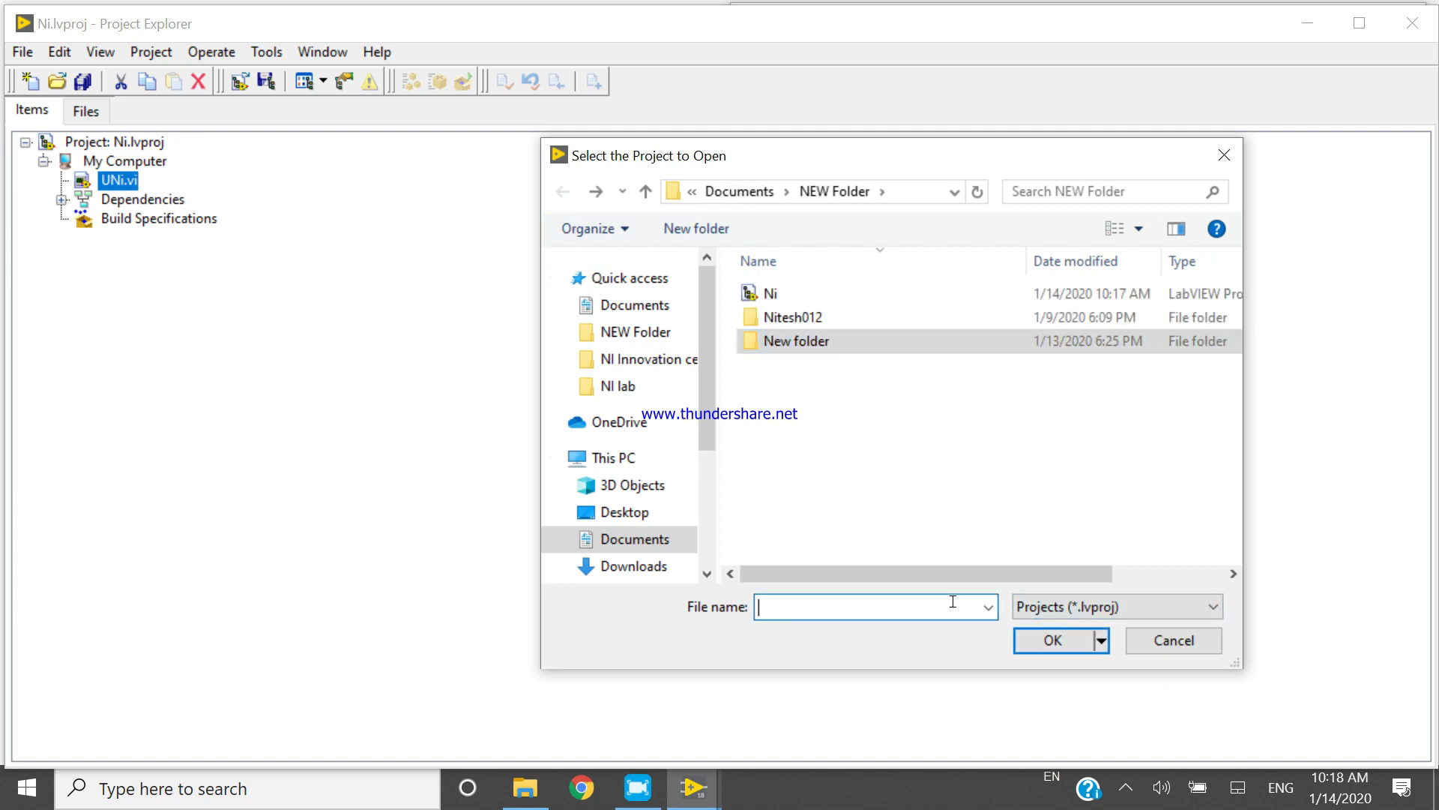
type("uni")
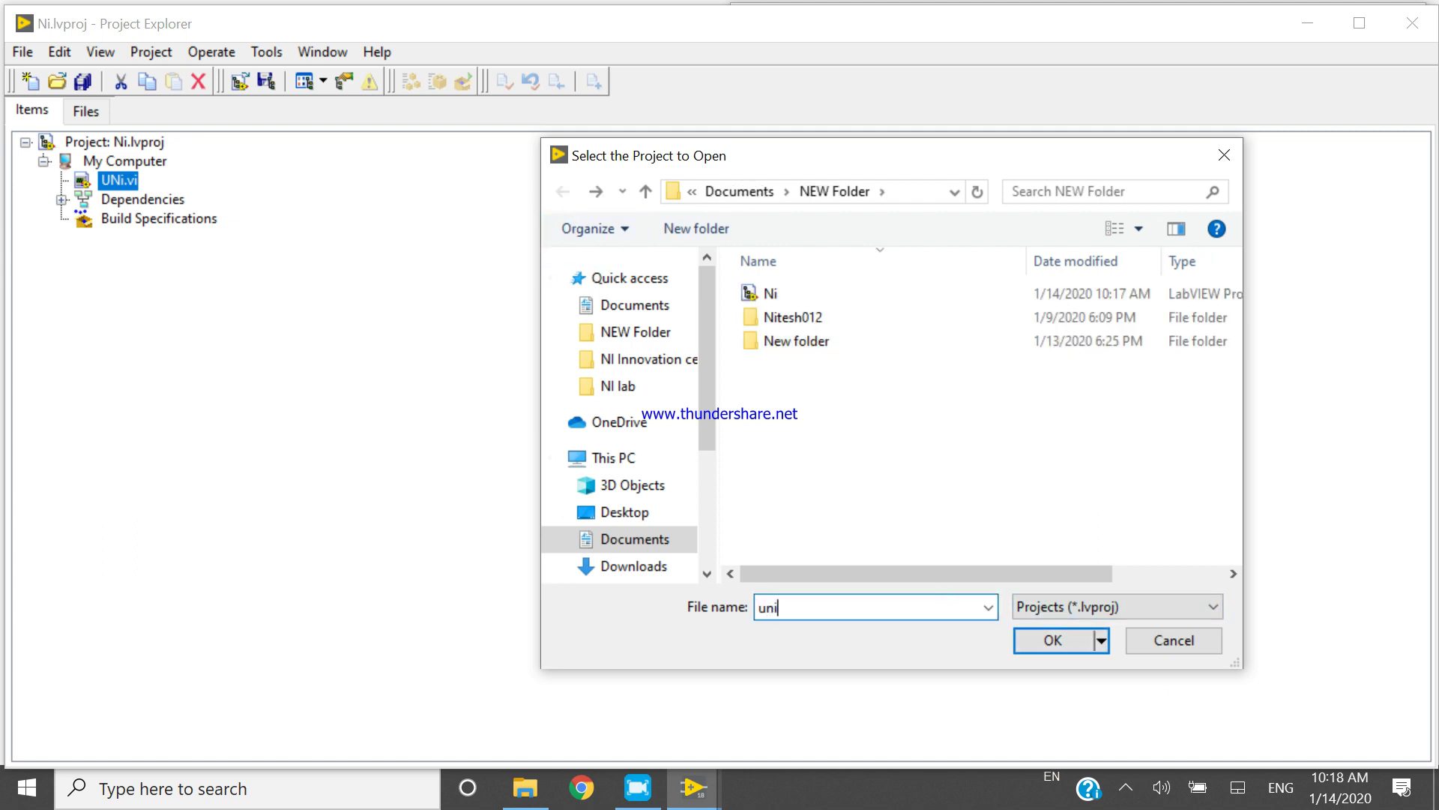
key("BackSpace")
key("BackSpace")
key("BackSpace")
left_click(1225, 156)
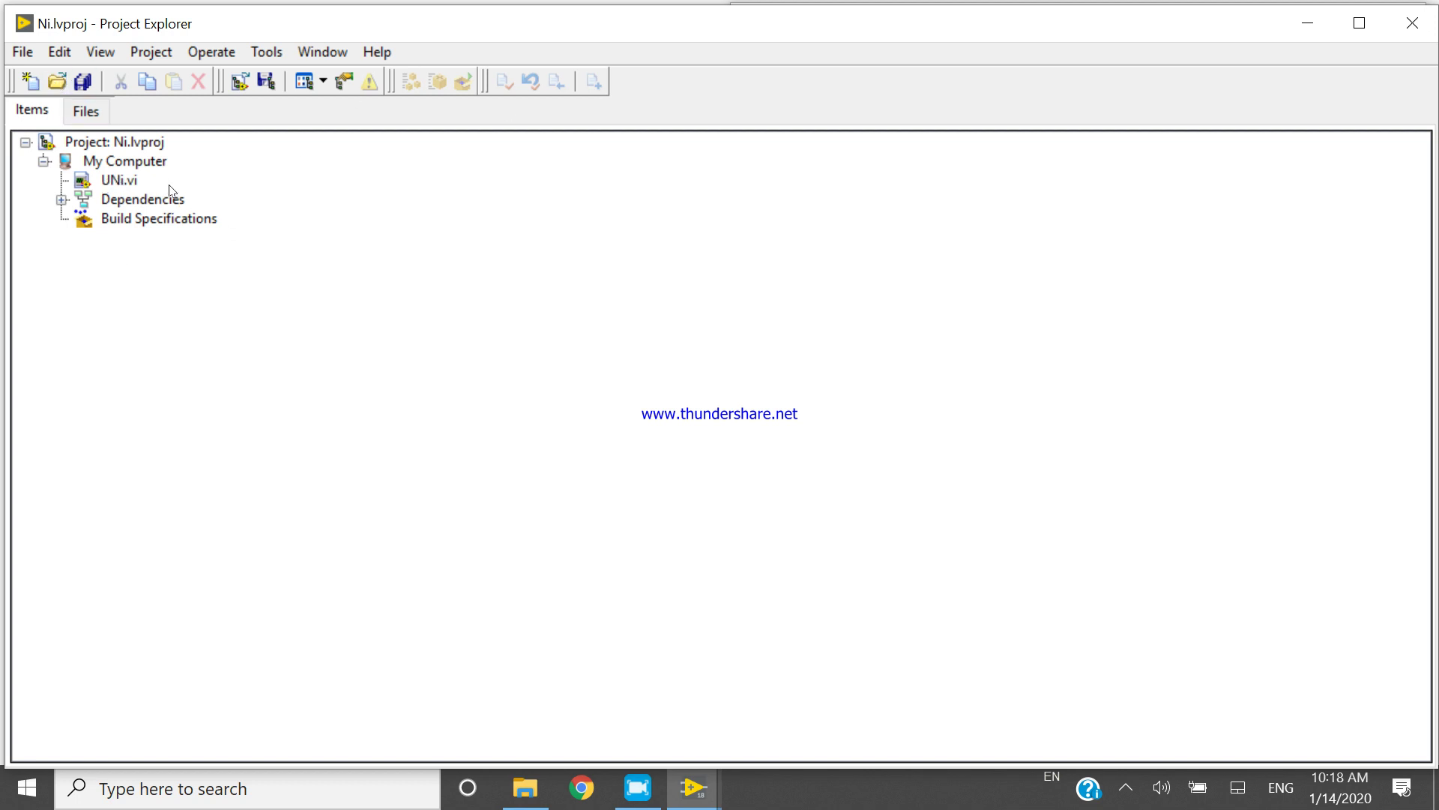
Step: Open UNi.vi and save a substitute copy into Documents\NEW Folder
left_click(140, 164)
double_click(121, 180)
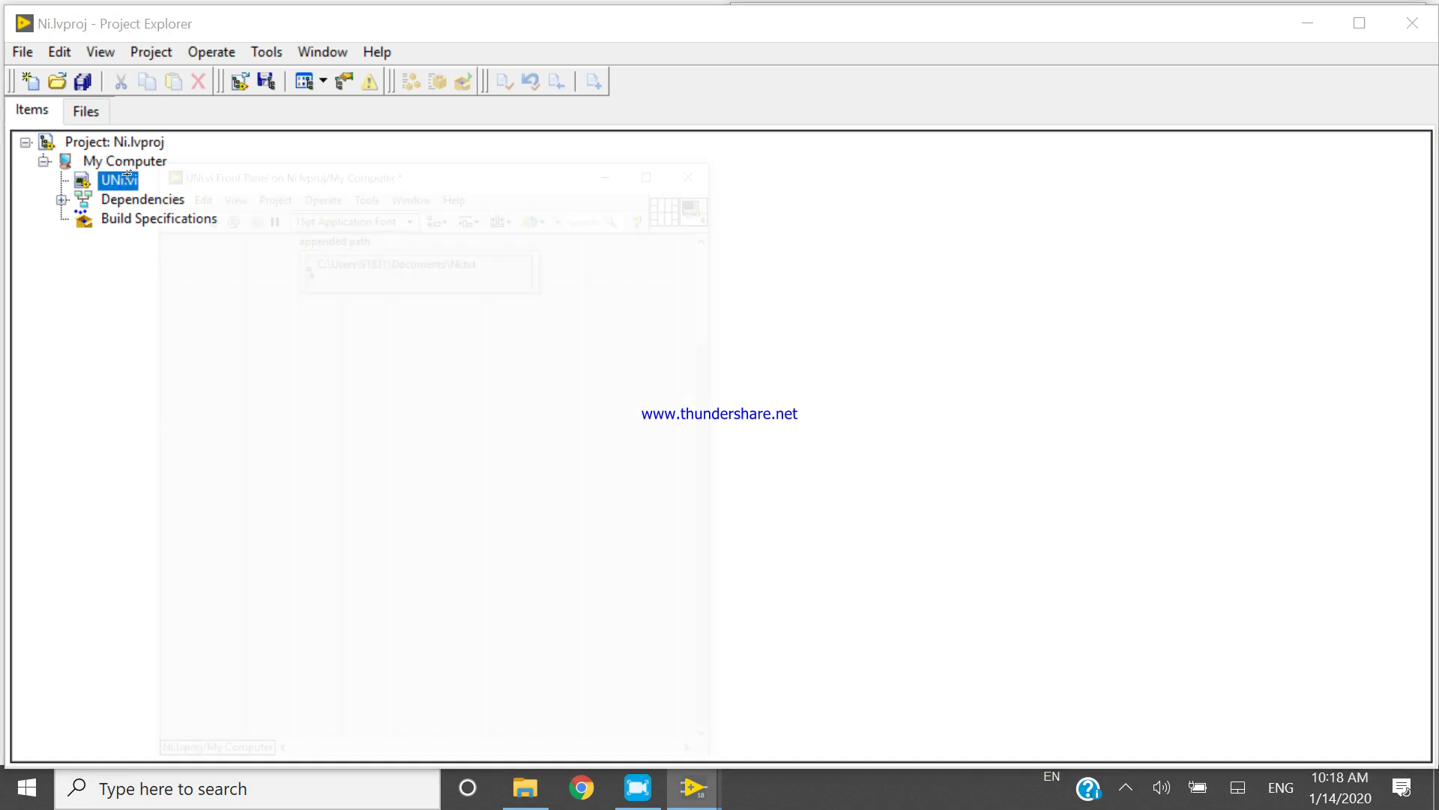
left_click(31, 49)
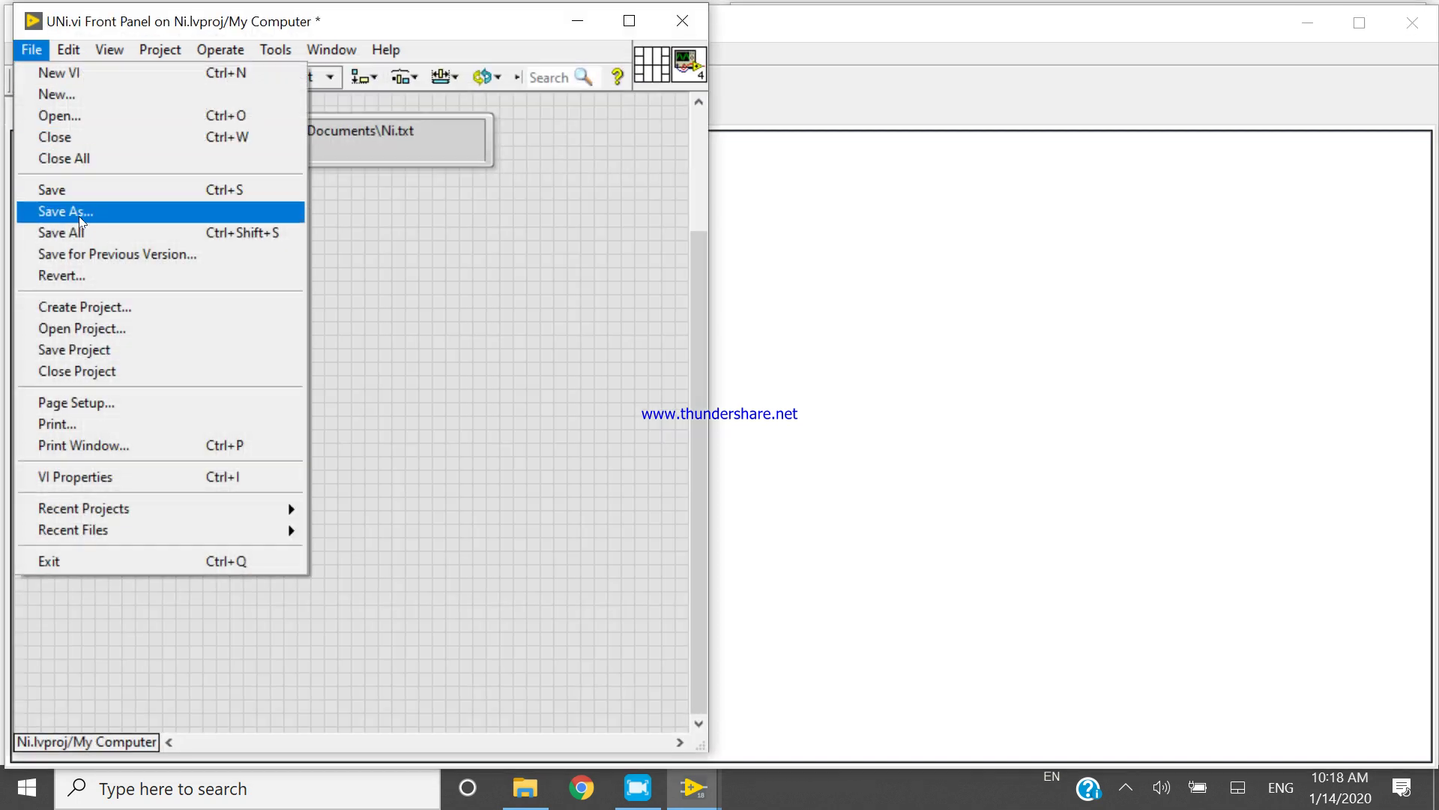
left_click(78, 216)
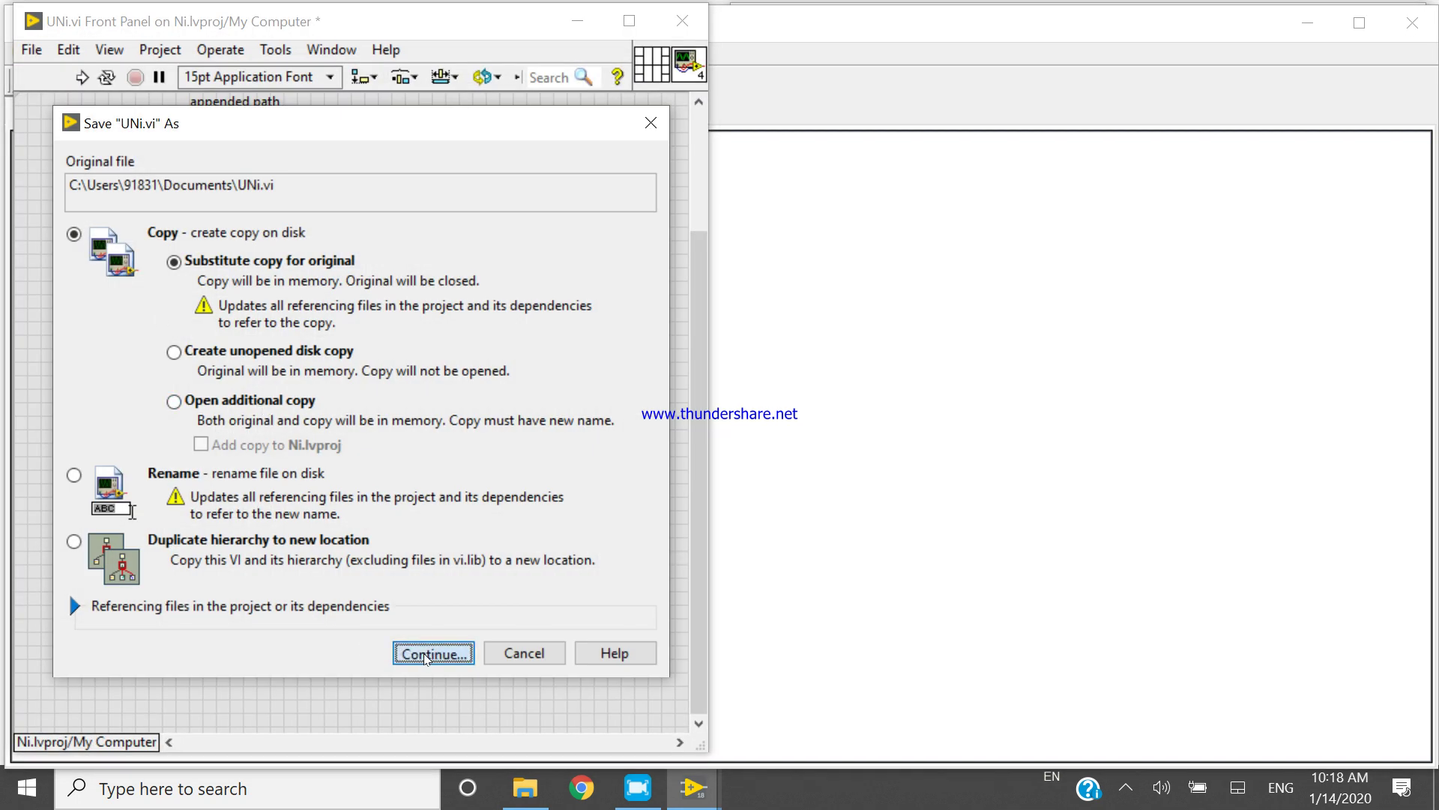
left_click(524, 648)
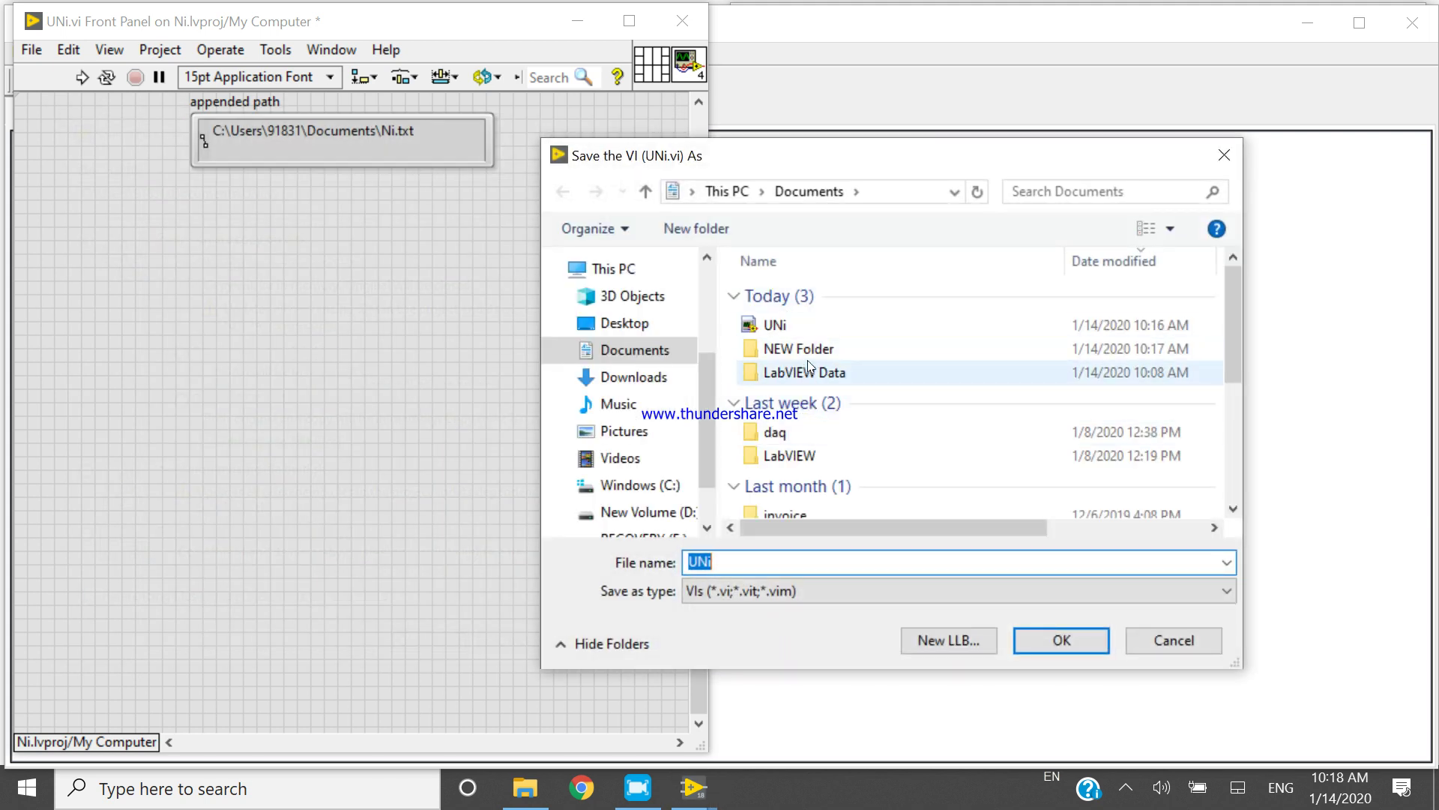
double_click(808, 350)
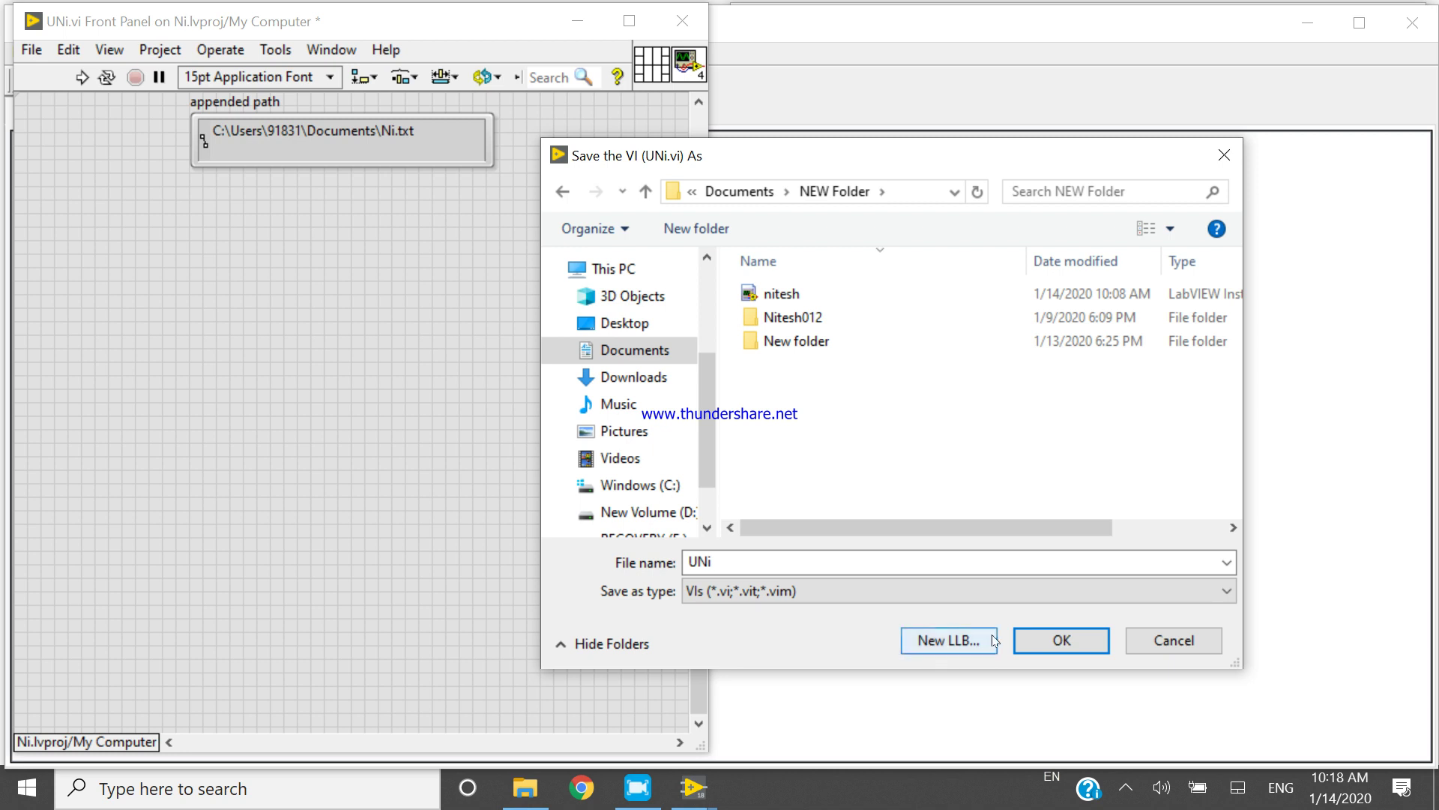
left_click(1046, 642)
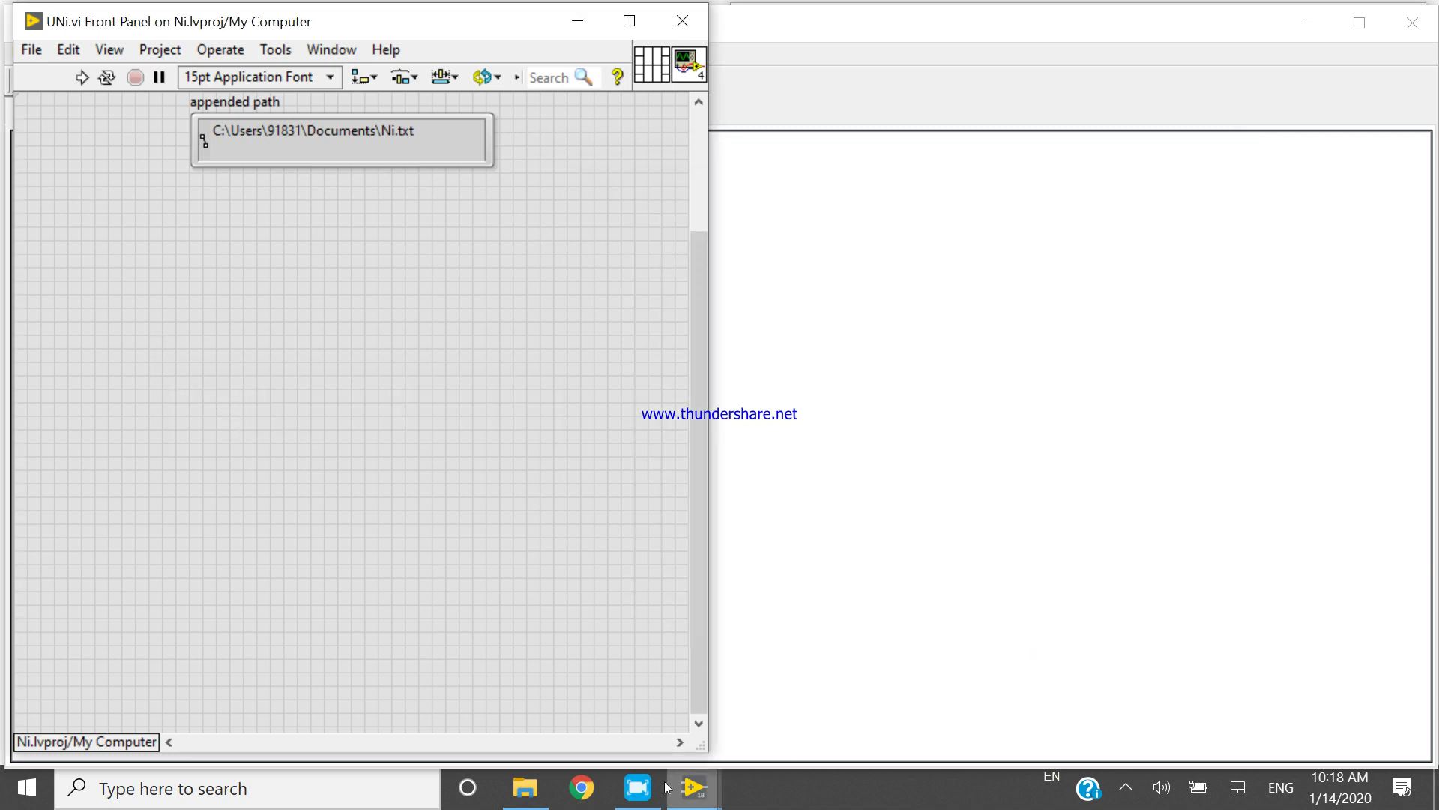
Step: Run UNi.vi with Ctrl+R and select the path text in the appended path indicator
left_click(369, 146)
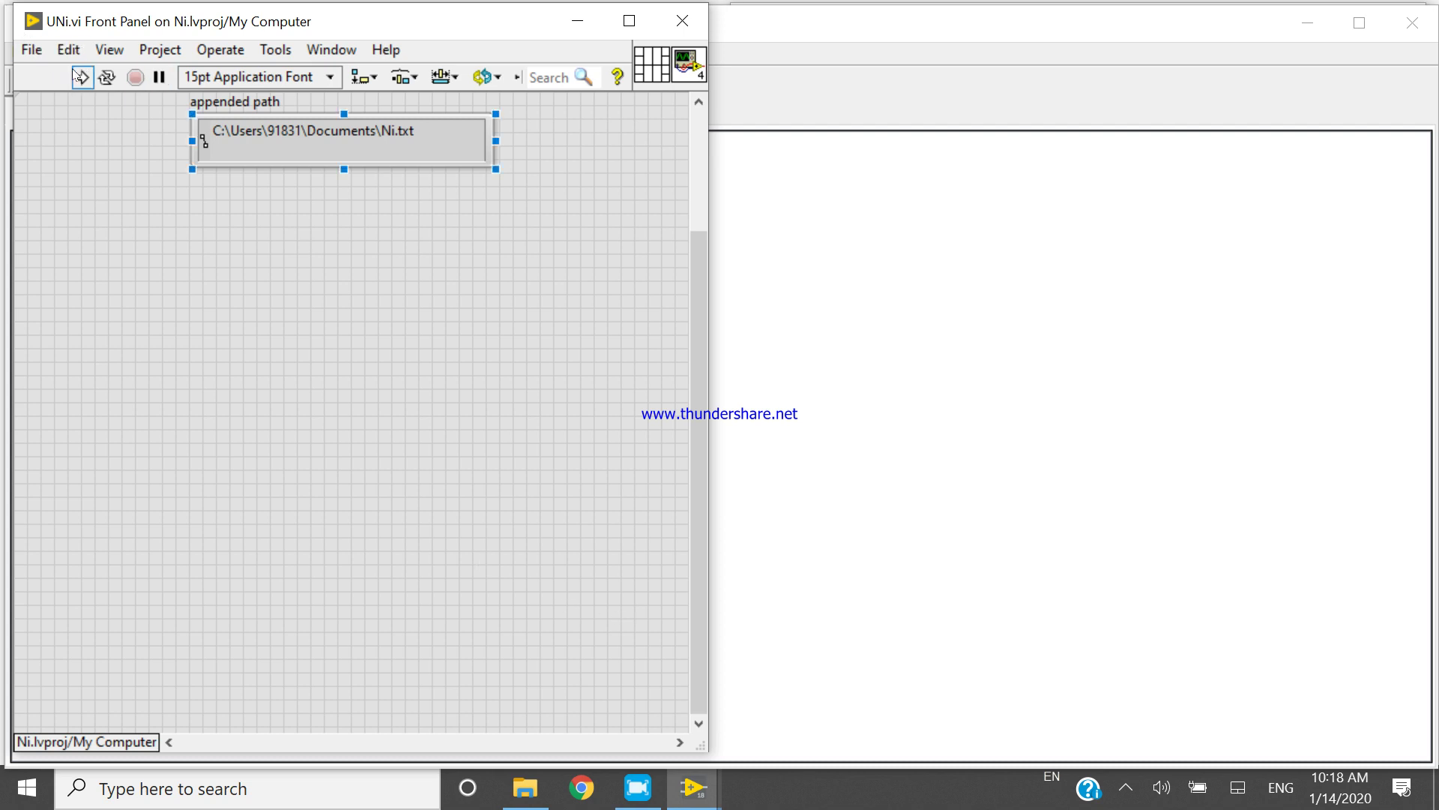
key("ctrl+r")
double_click(324, 153)
left_click(525, 787)
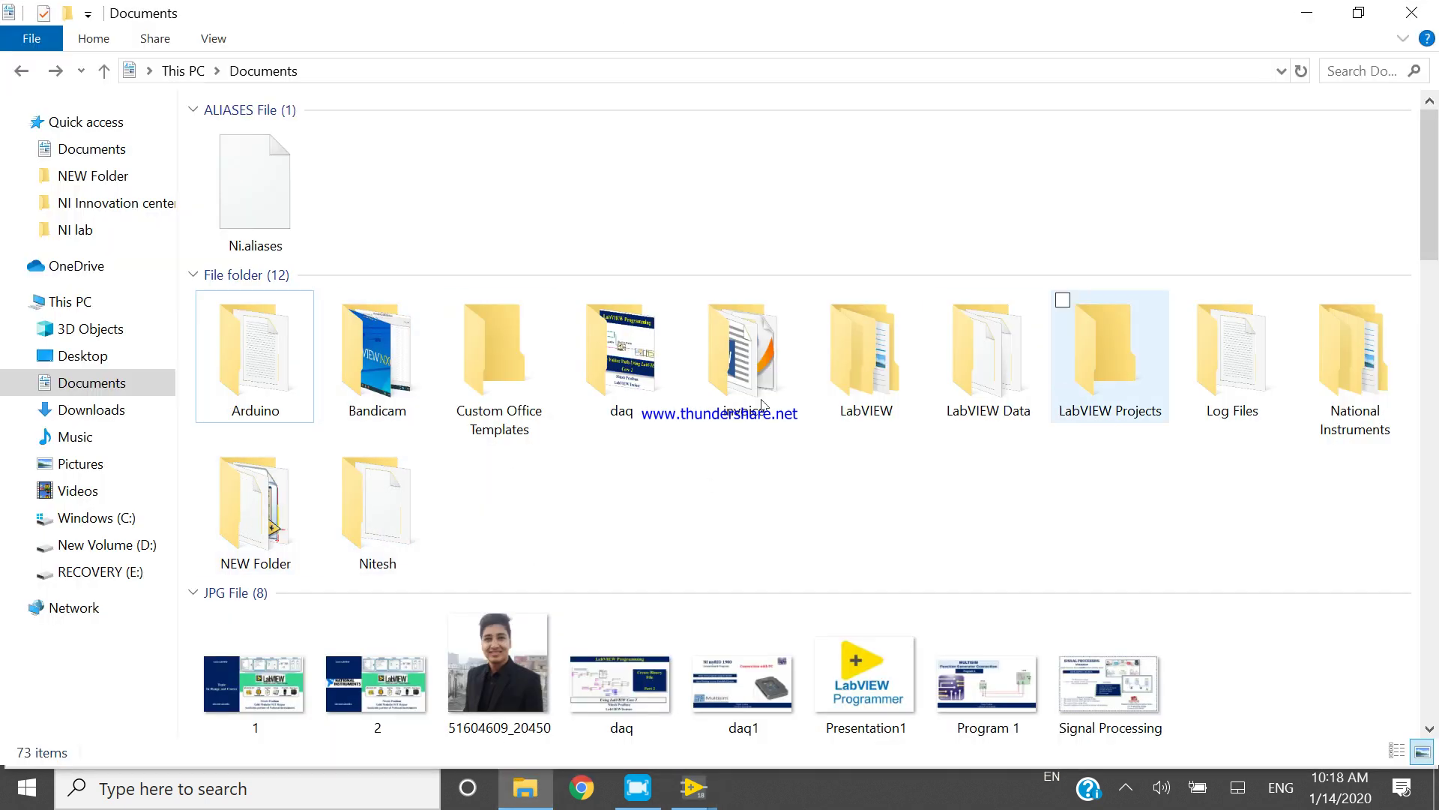
Step: Open Documents\NEW Folder and launch the Ni LabVIEW project stored there
double_click(277, 491)
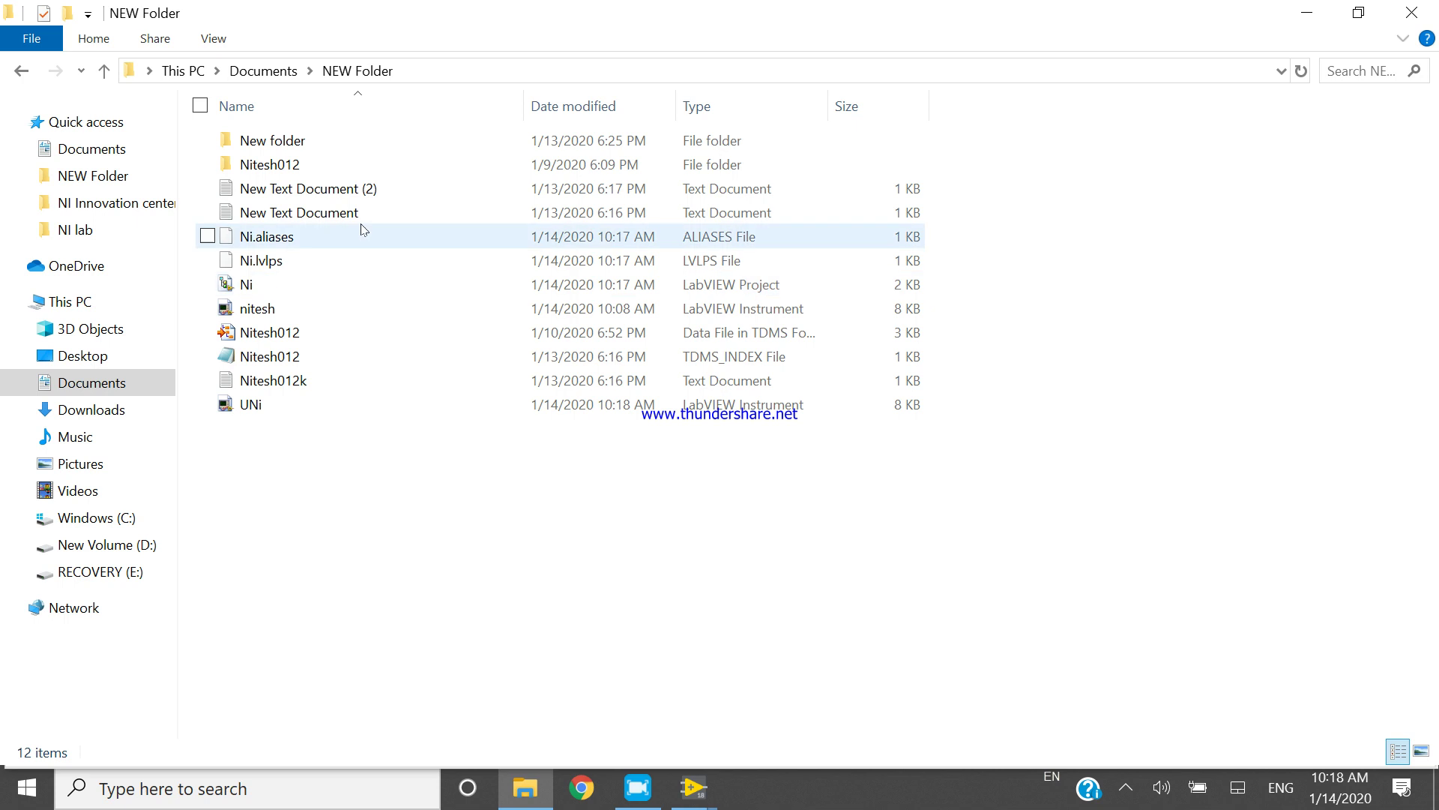
mouse_move(245, 285)
double_click(276, 290)
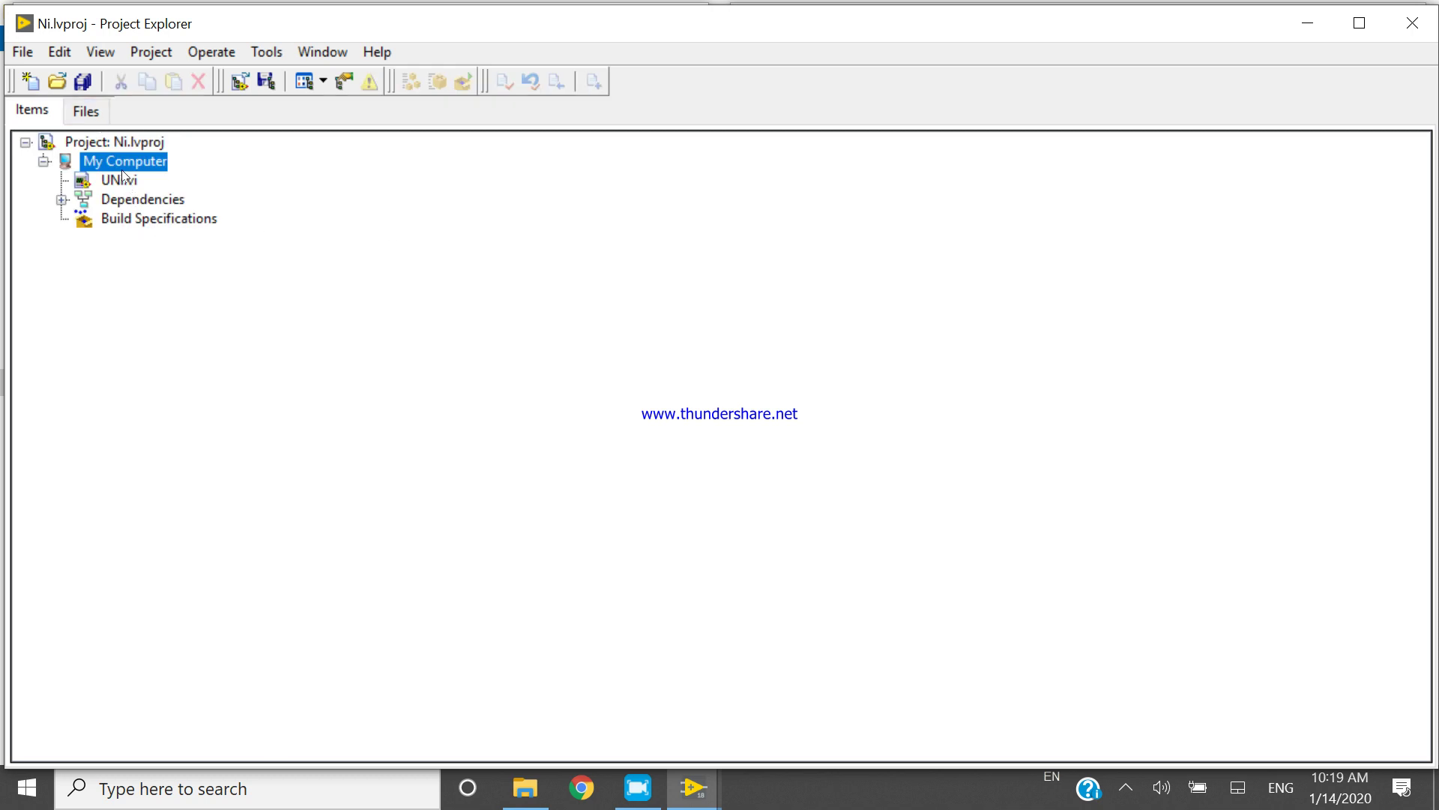
Step: Run UNi.vi from the relocated project to show Documents\NEW Folder\Ni.txt, with a taller indicator
double_click(120, 182)
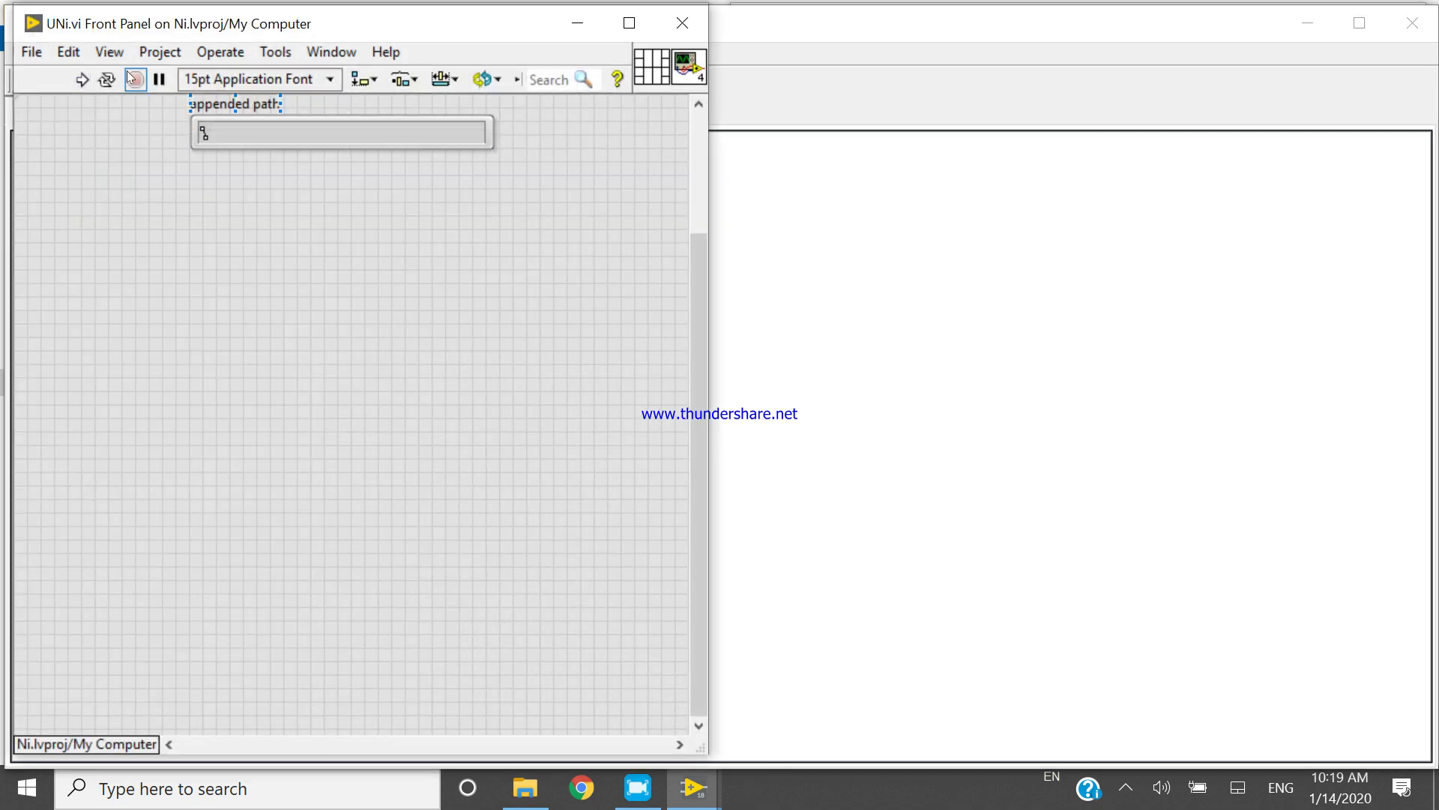
left_click(81, 80)
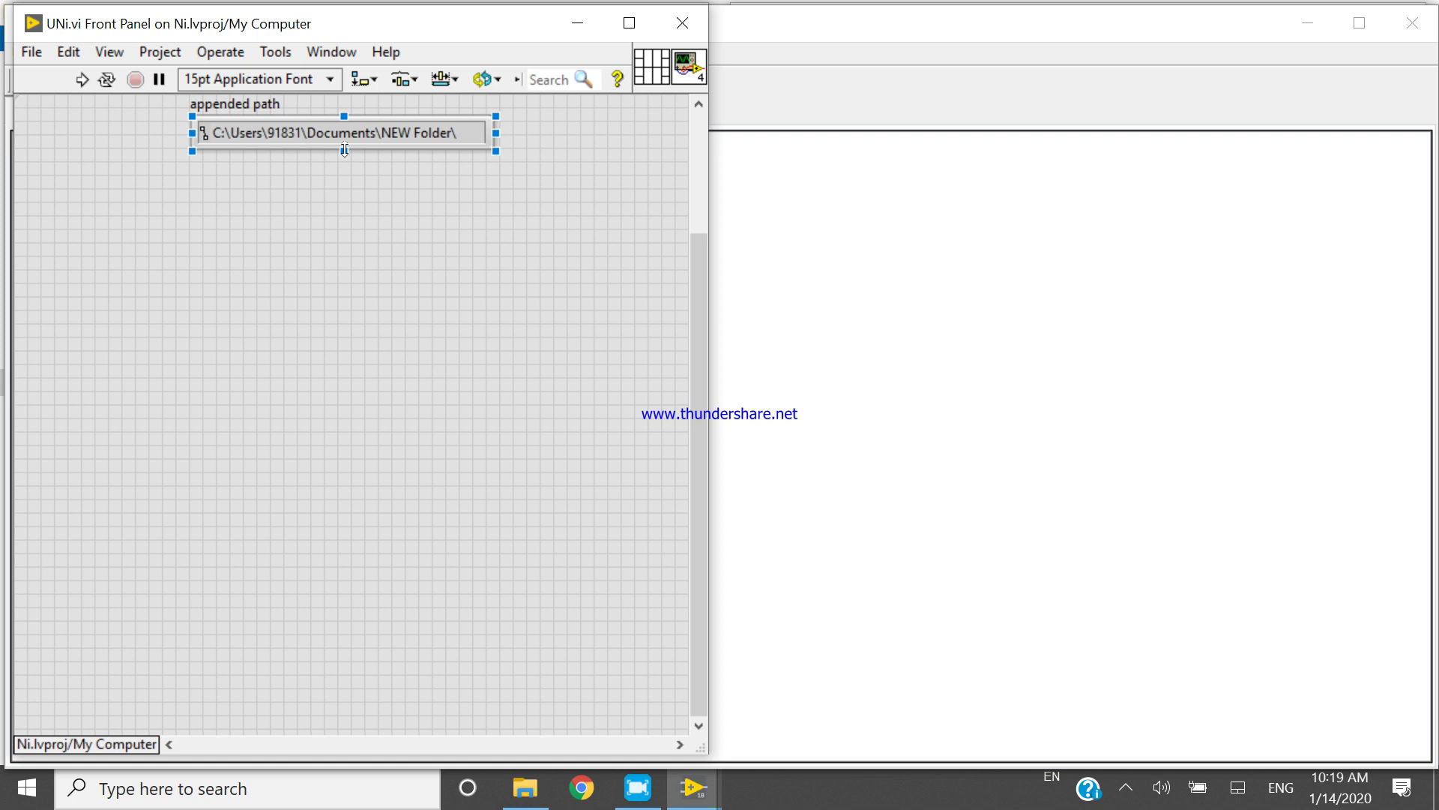
left_click_drag(344, 149, 344, 168)
left_click(287, 336)
left_click(525, 788)
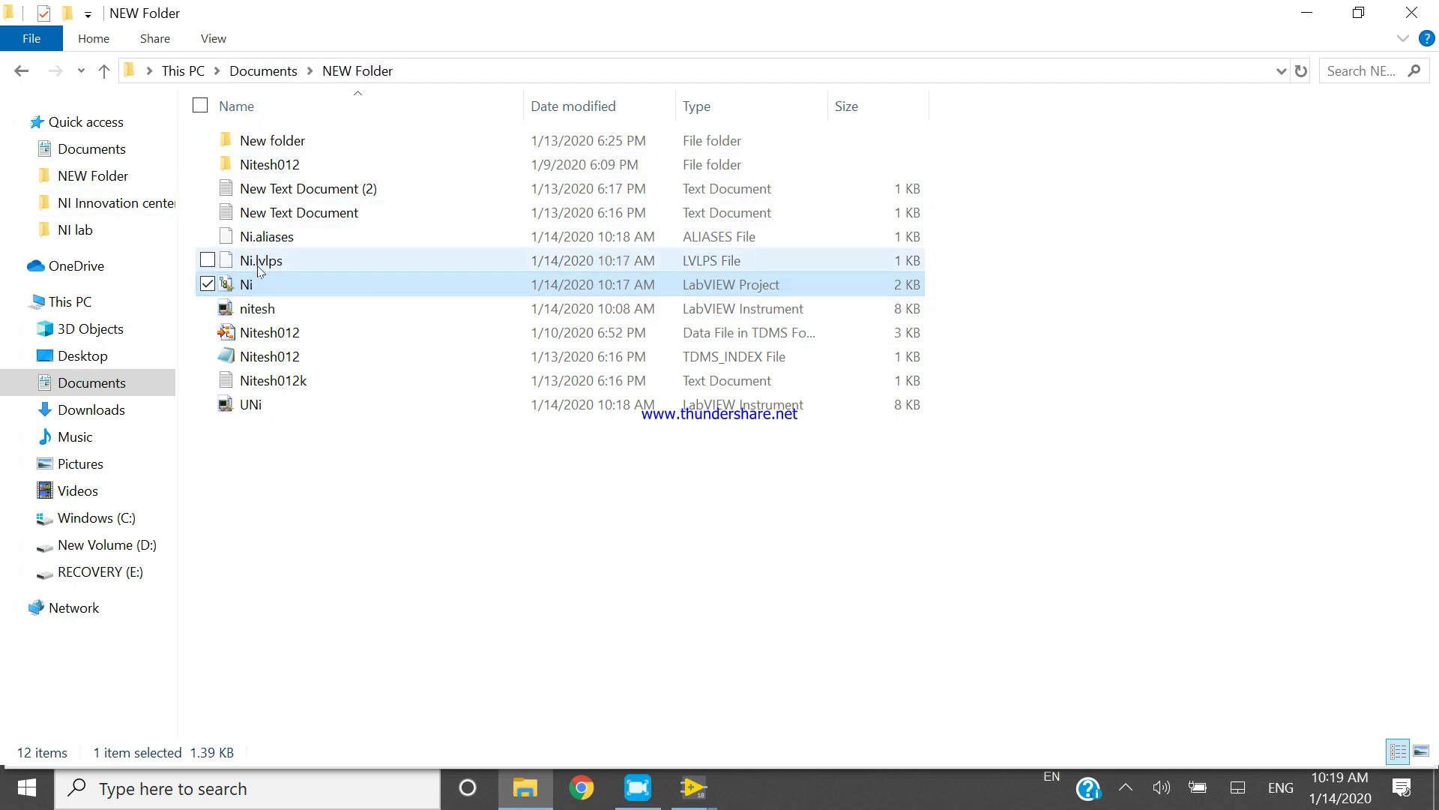
Step: Select the UNi and Ni.aliases files, then minimise File Explorer and return to the Ni project
left_click(250, 418)
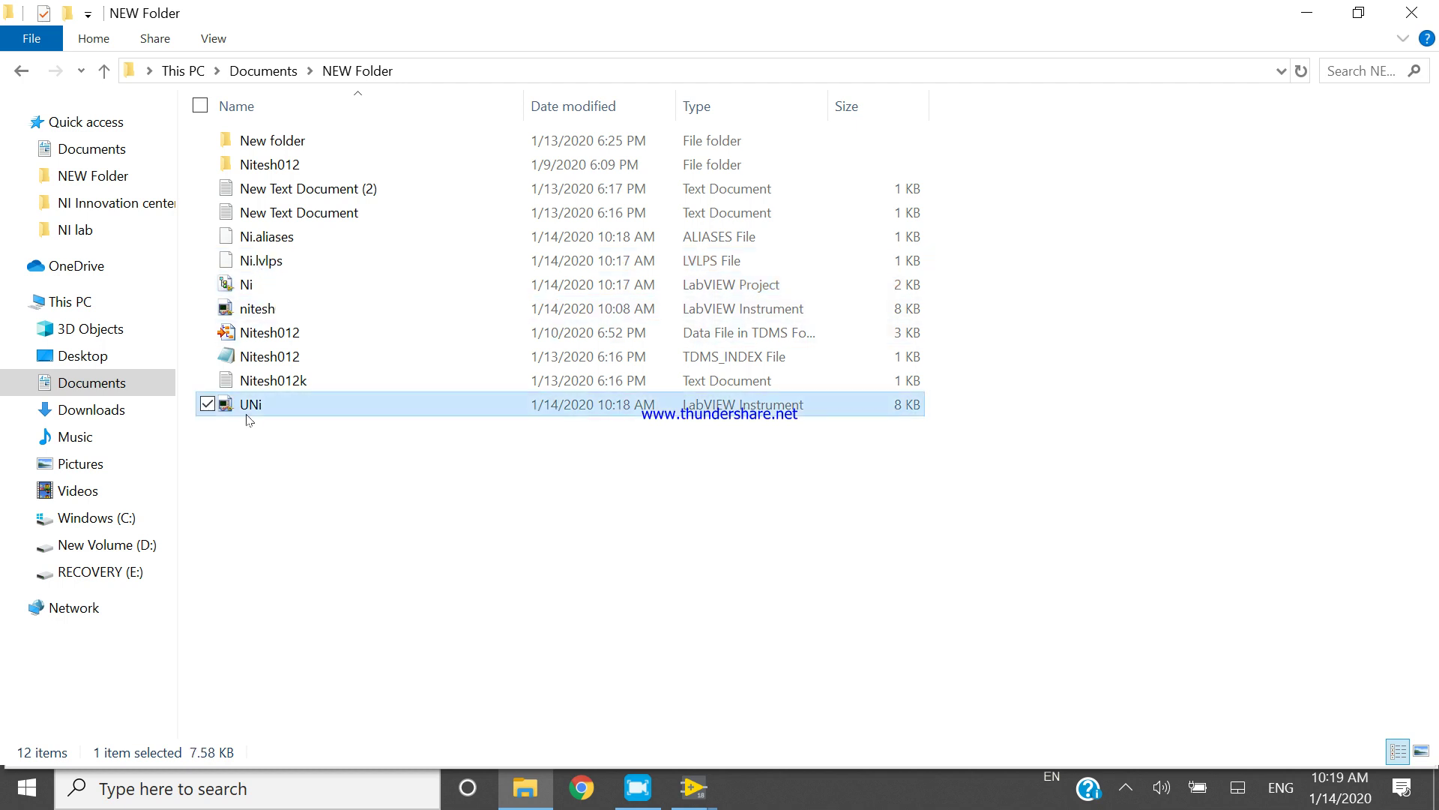
left_click(276, 238)
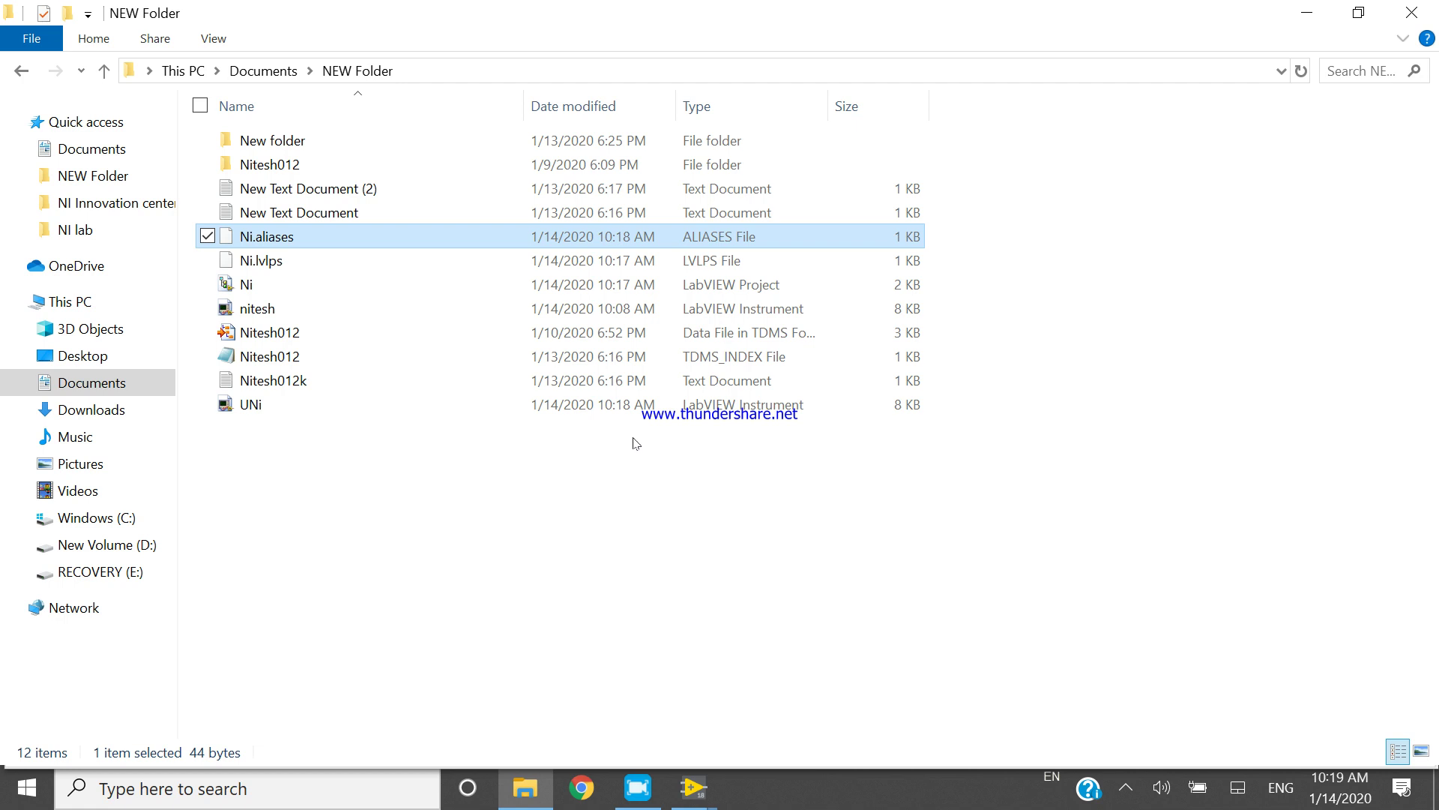
left_click(1306, 12)
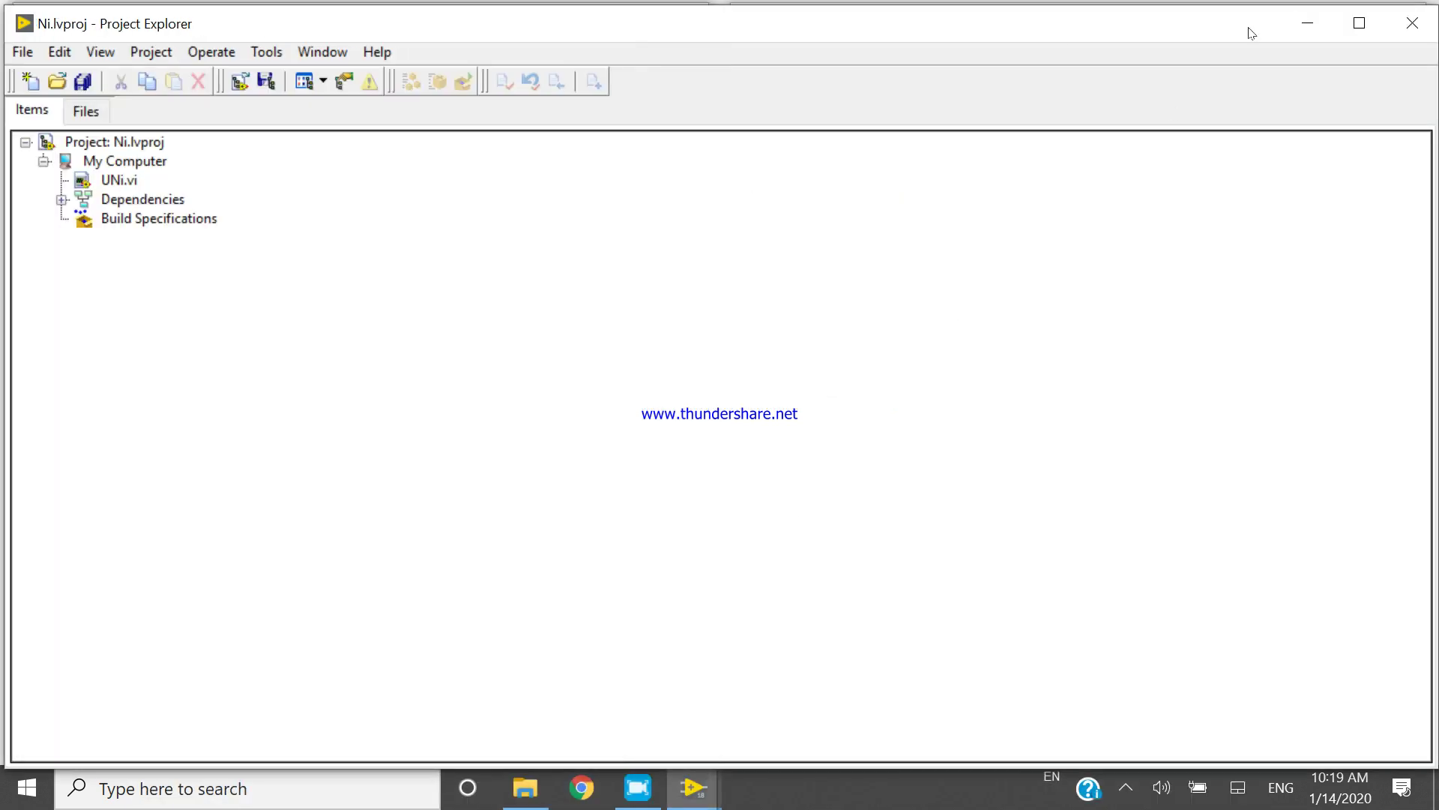
left_click(1308, 22)
left_click(913, 275)
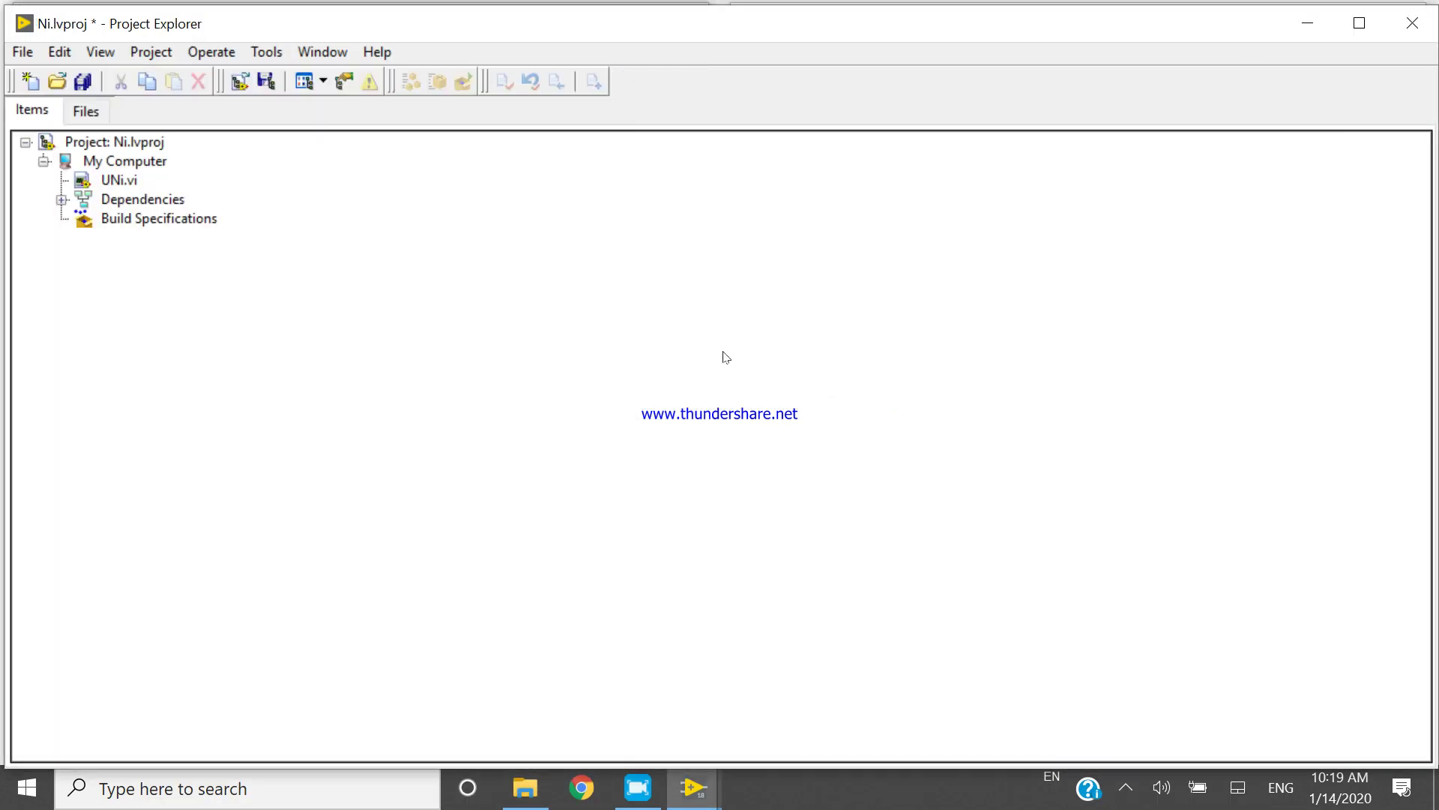
left_click(694, 788)
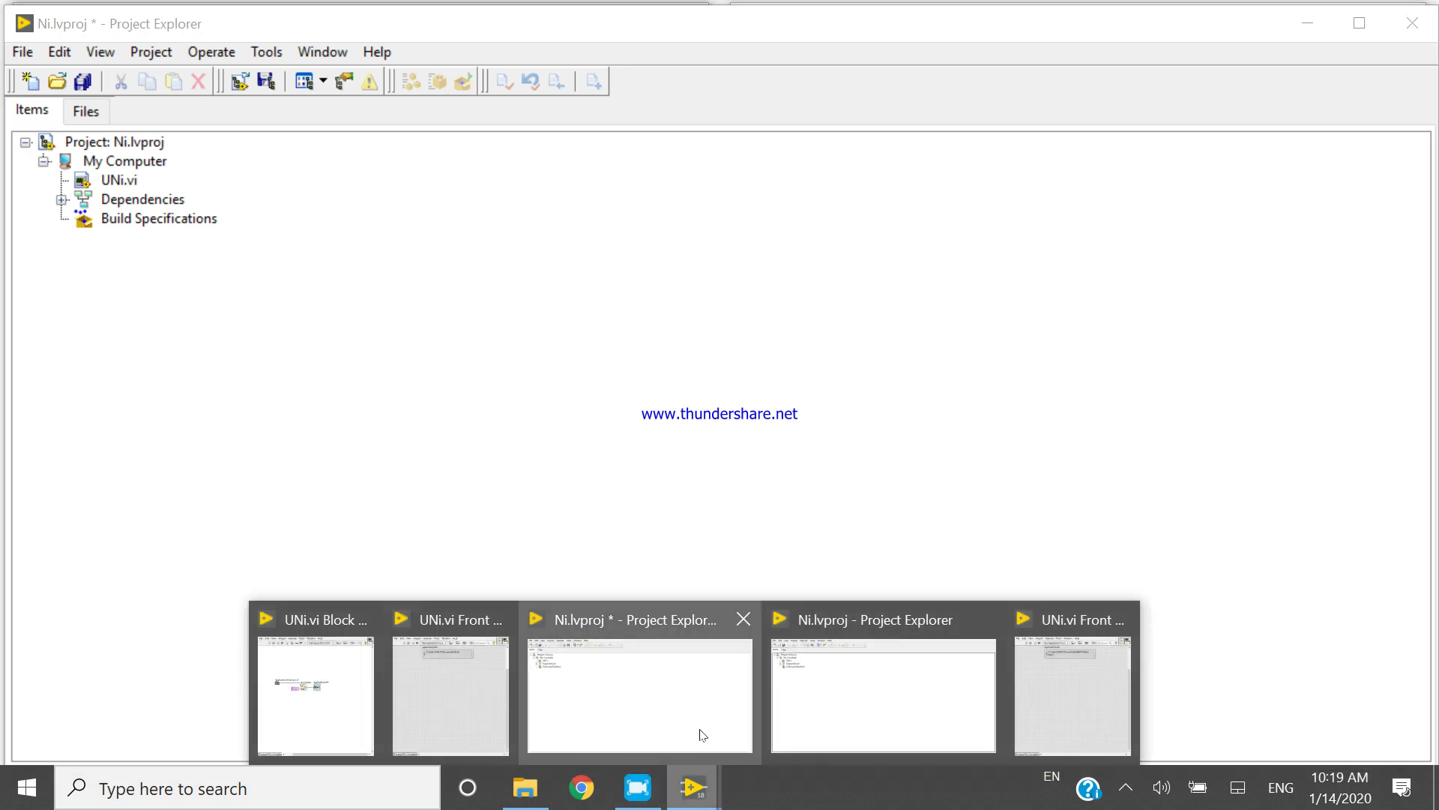